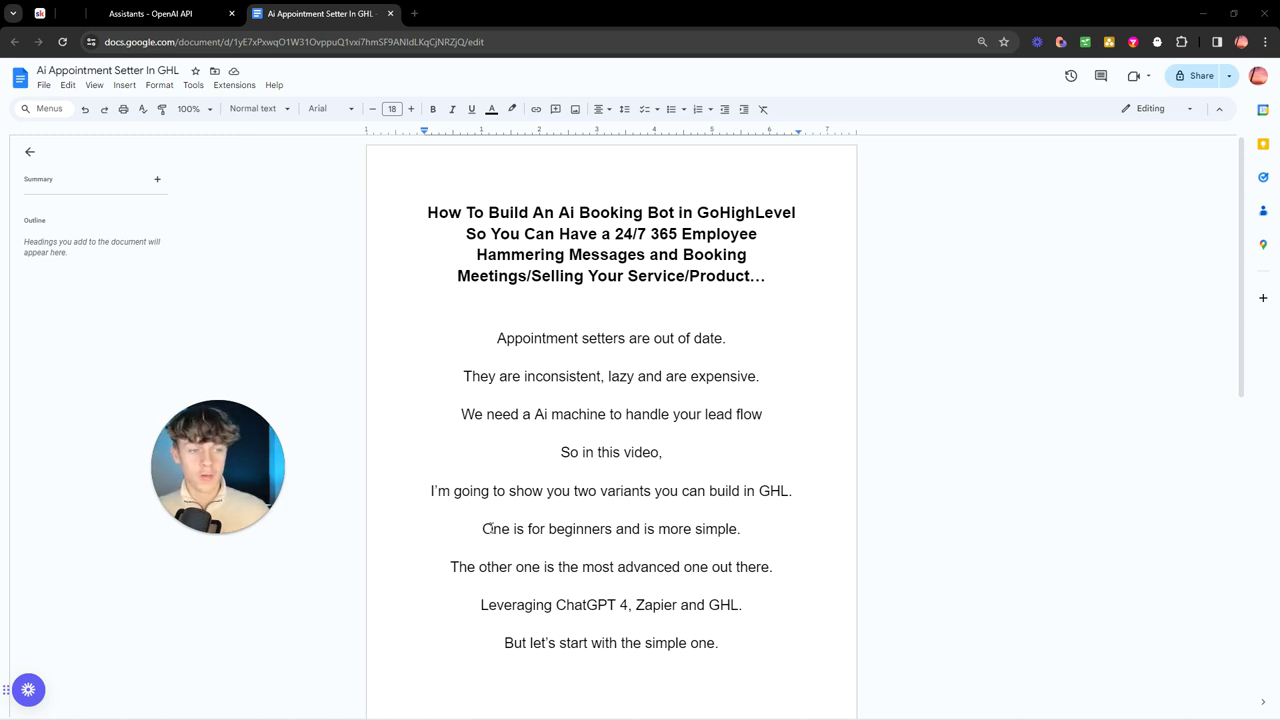
# Highlight the lines about the beginner version and starting simple in the document.
pyautogui.moveTo(484, 529); pyautogui.dragTo(612, 529)
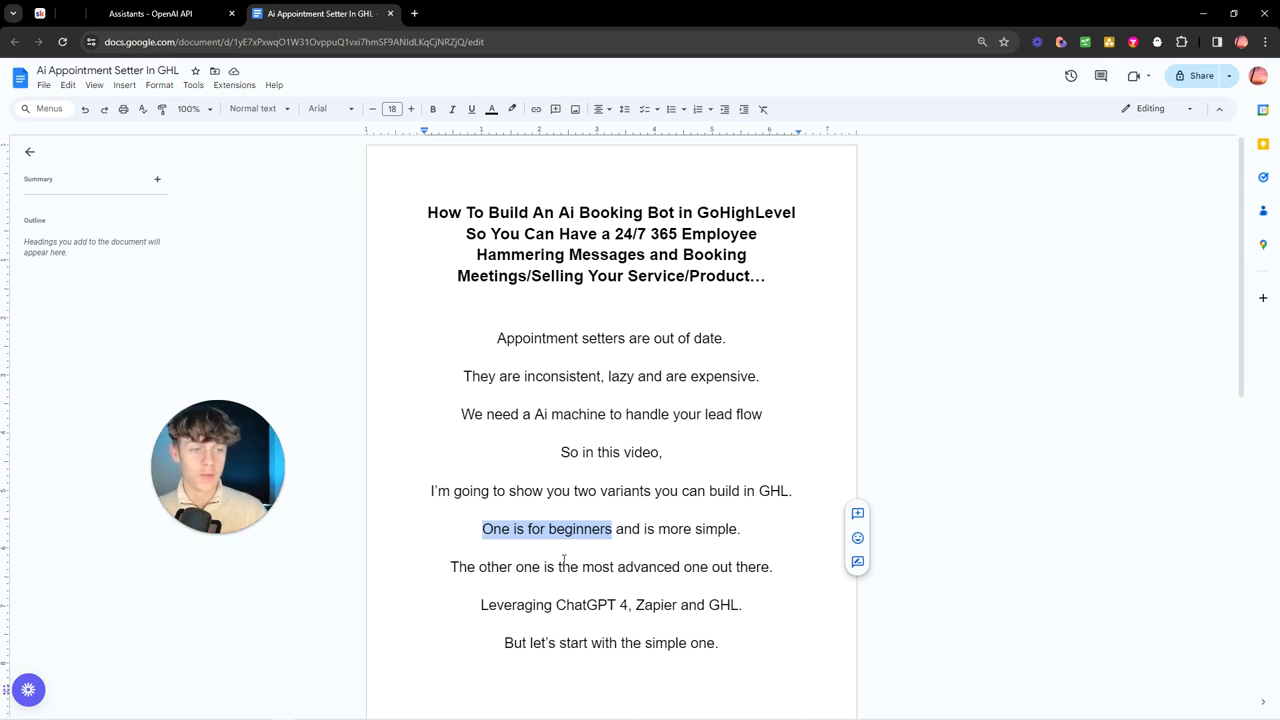
pyautogui.scroll(-1, 560, 562)
pyautogui.moveTo(722, 578); pyautogui.dragTo(504, 577)
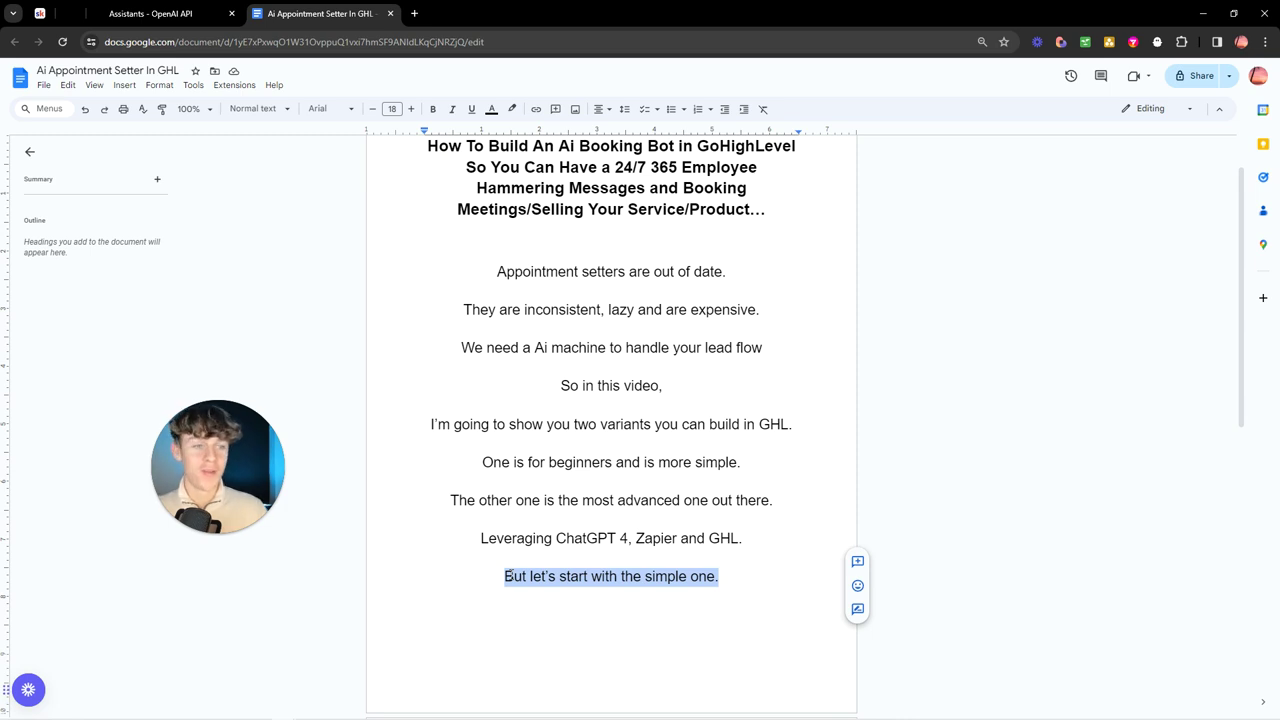
pyautogui.click(671, 538)
pyautogui.scroll(-3, 637, 523)
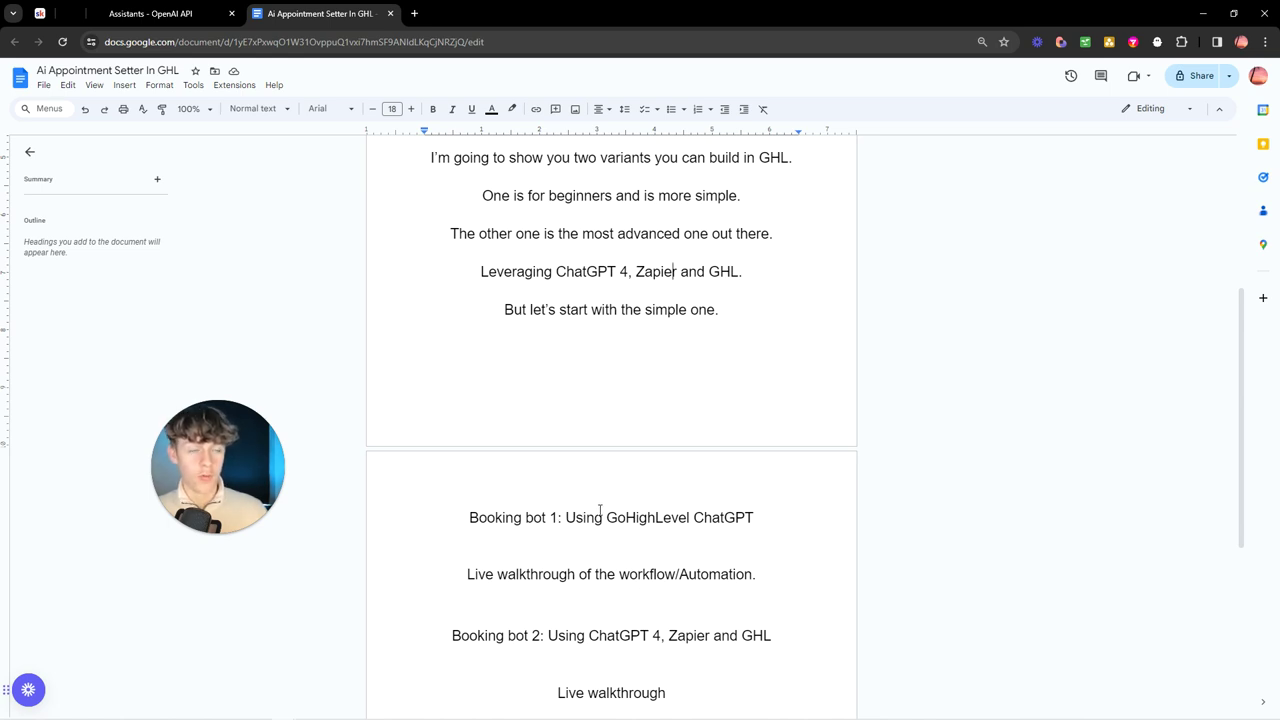
# In GoHighLevel, go back to Workflows, glance at Create Workflow, then open ChatGPT IG/FB/SMS.
pyautogui.click(72, 14)
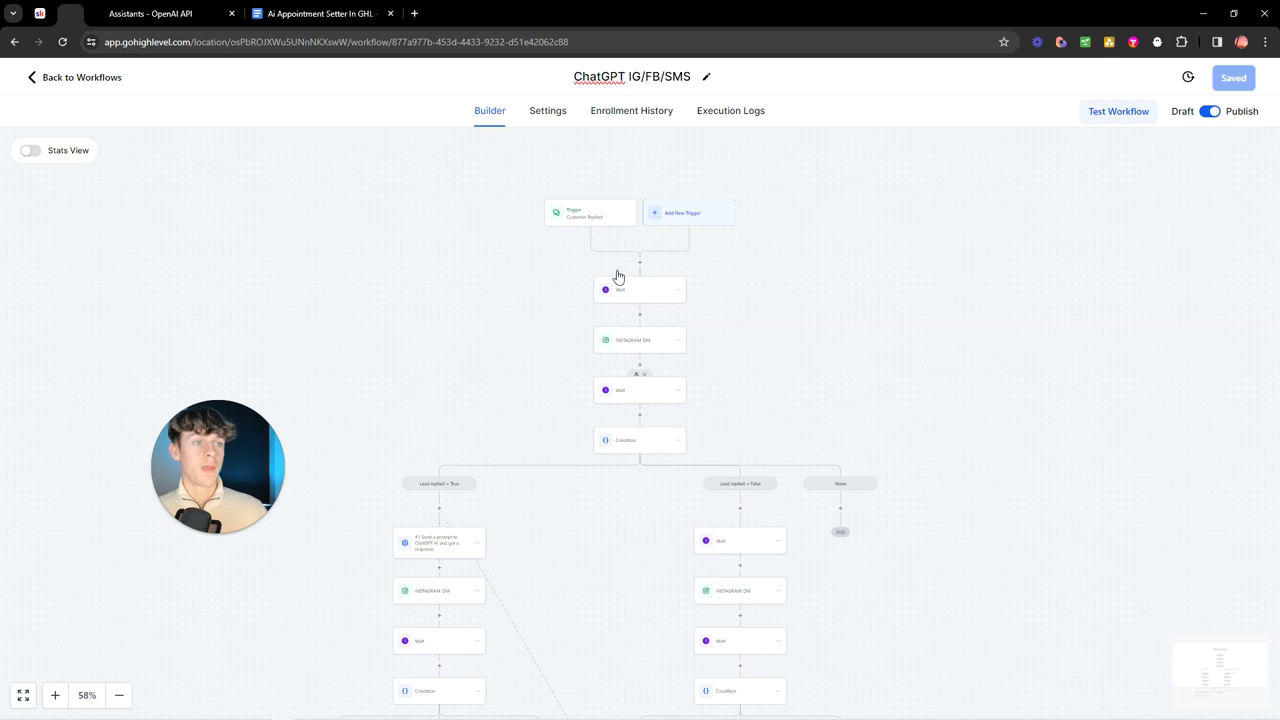
pyautogui.click(40, 82)
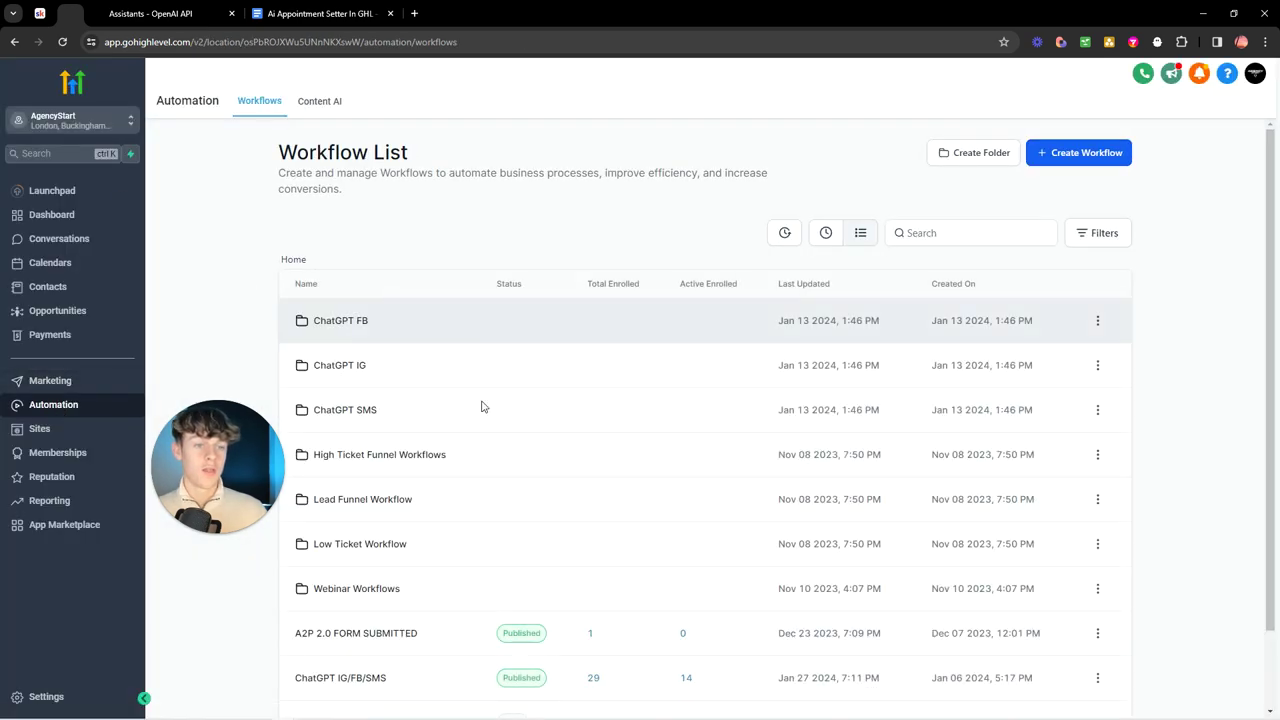
pyautogui.scroll(-2, 514, 360)
pyautogui.scroll(2, 600, 330)
pyautogui.click(1090, 156)
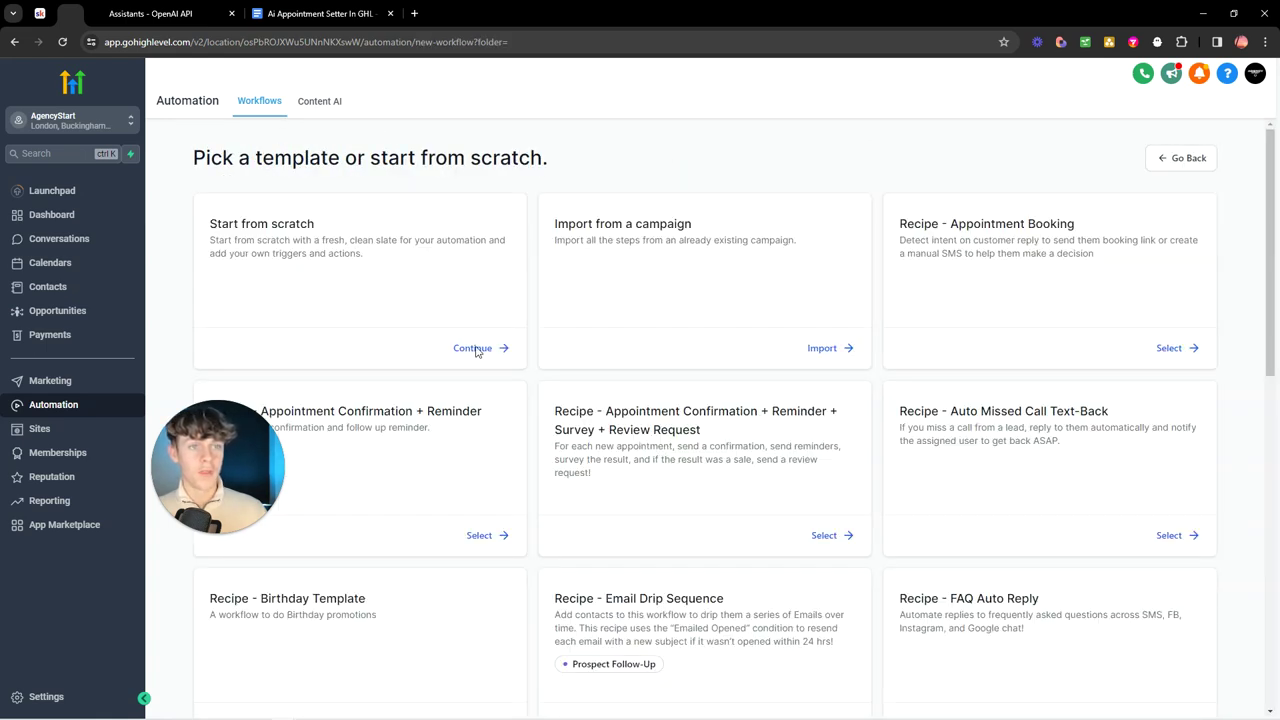
pyautogui.click(50, 404)
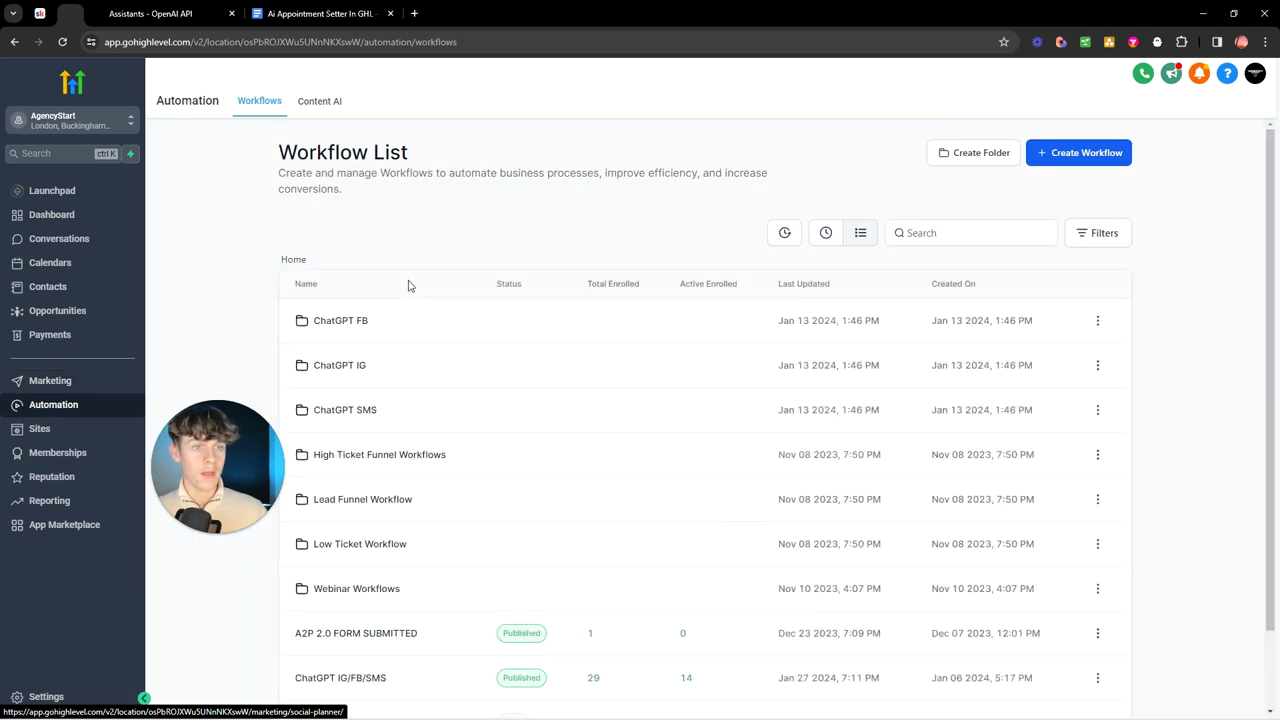
pyautogui.scroll(-1, 588, 405)
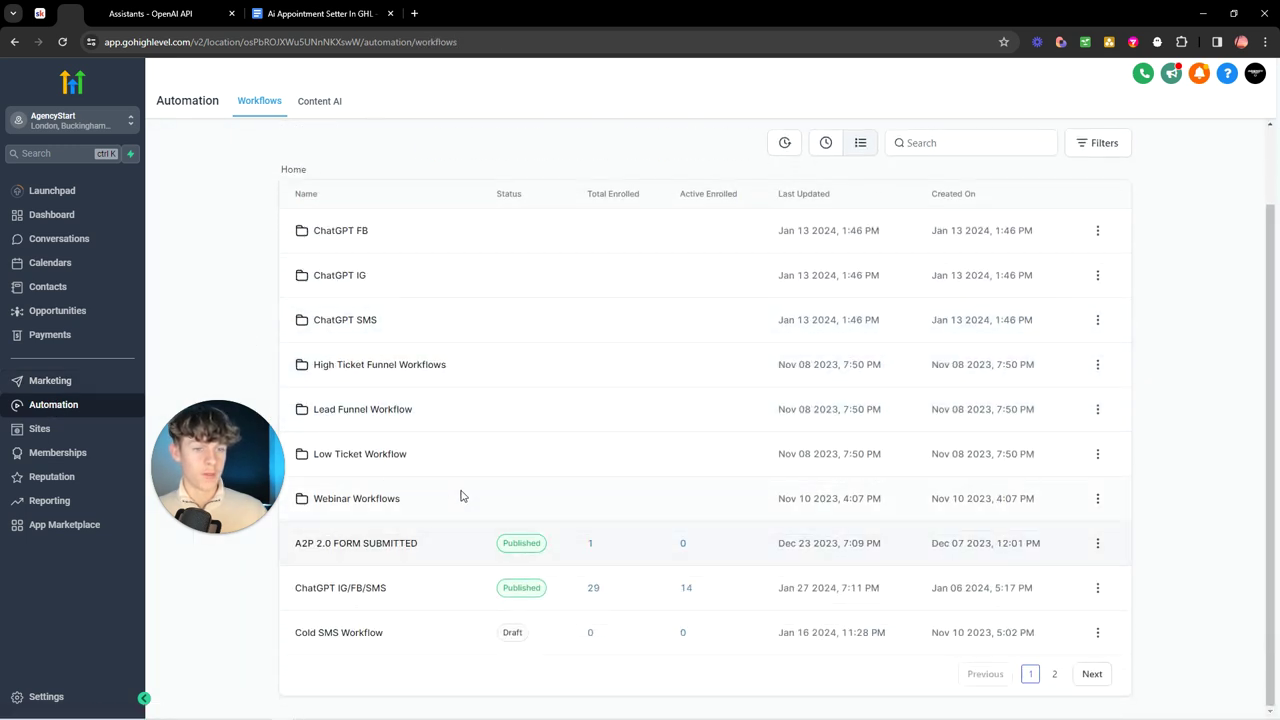
pyautogui.click(340, 588)
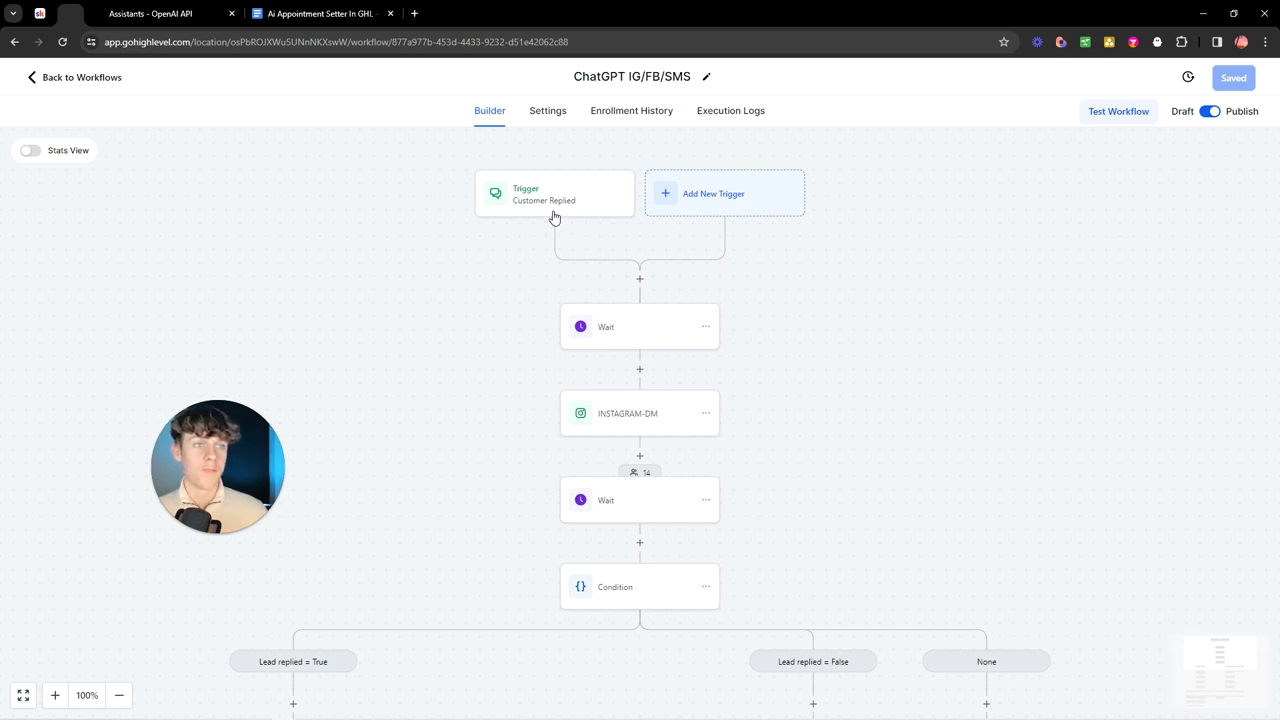
pyautogui.click(539, 196)
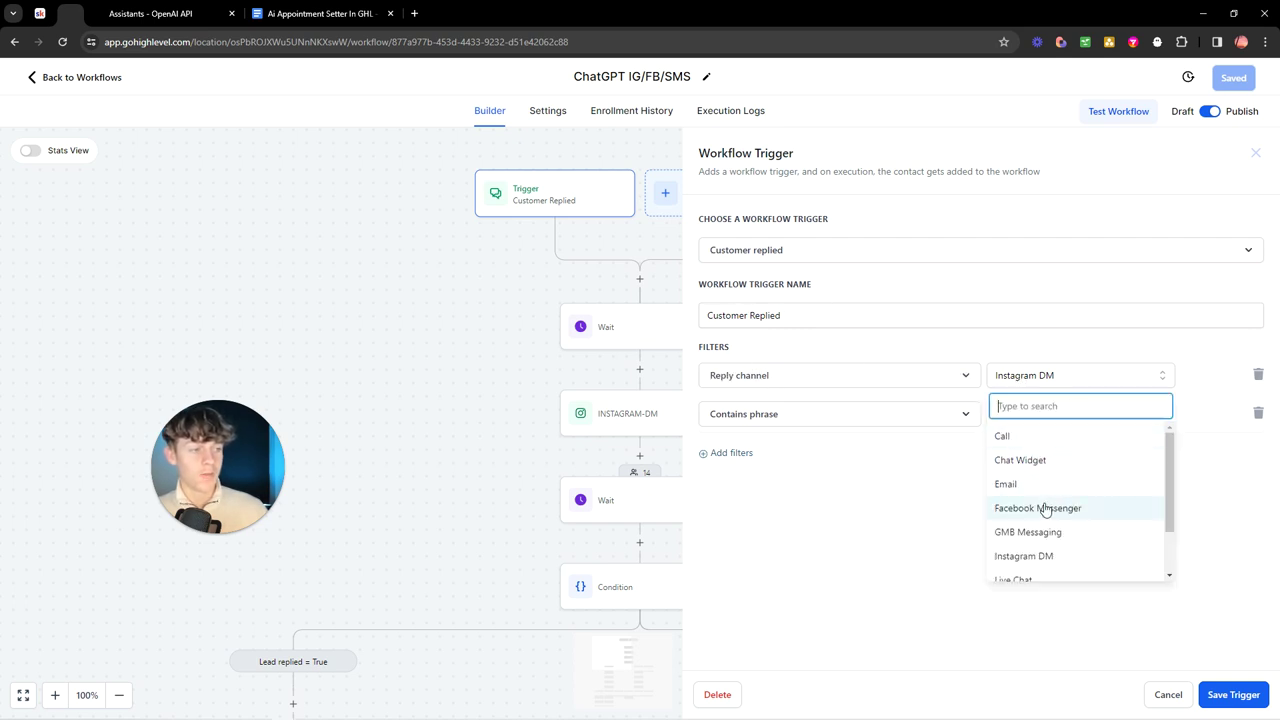
pyautogui.scroll(-2, 1060, 485)
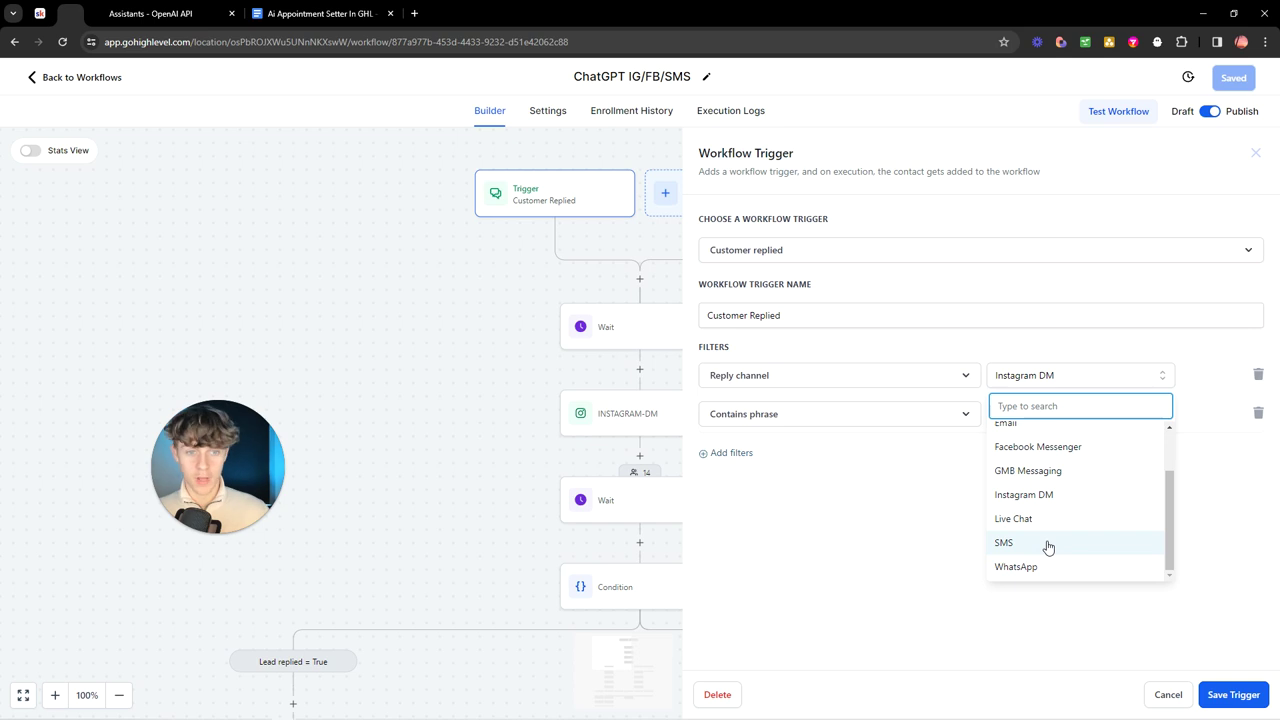
pyautogui.click(903, 509)
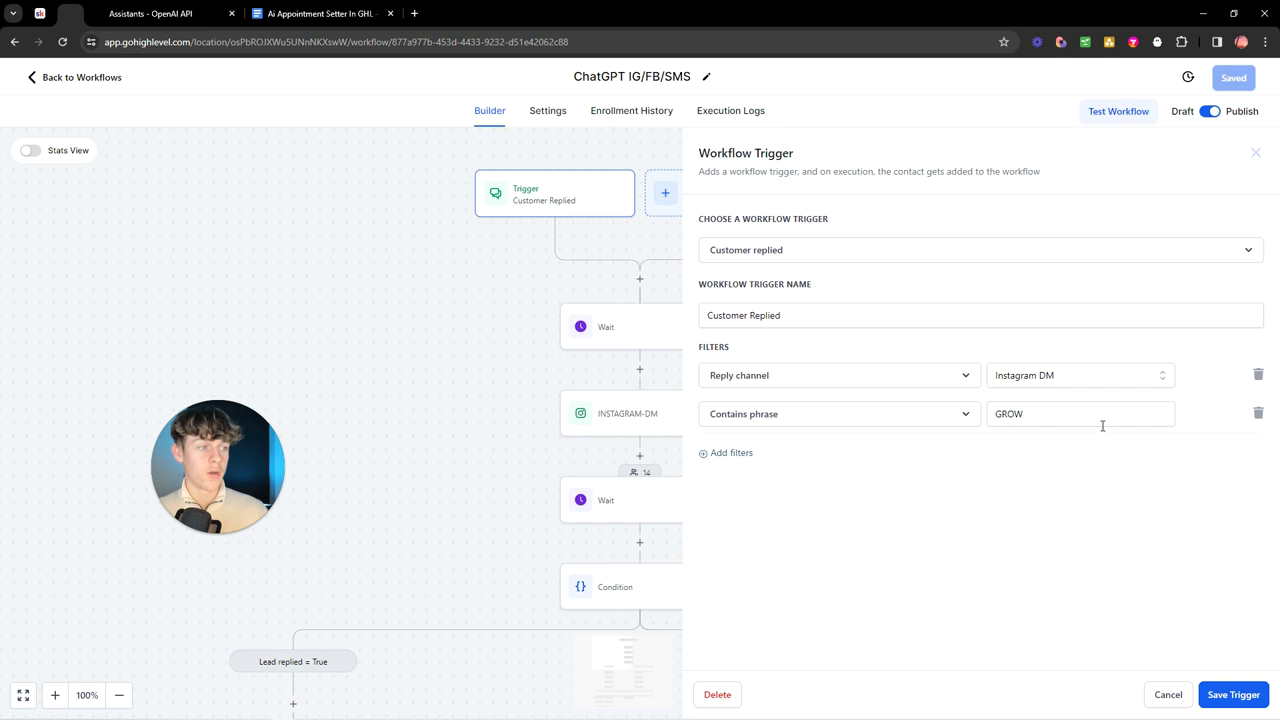
pyautogui.click(740, 455)
pyautogui.click(792, 454)
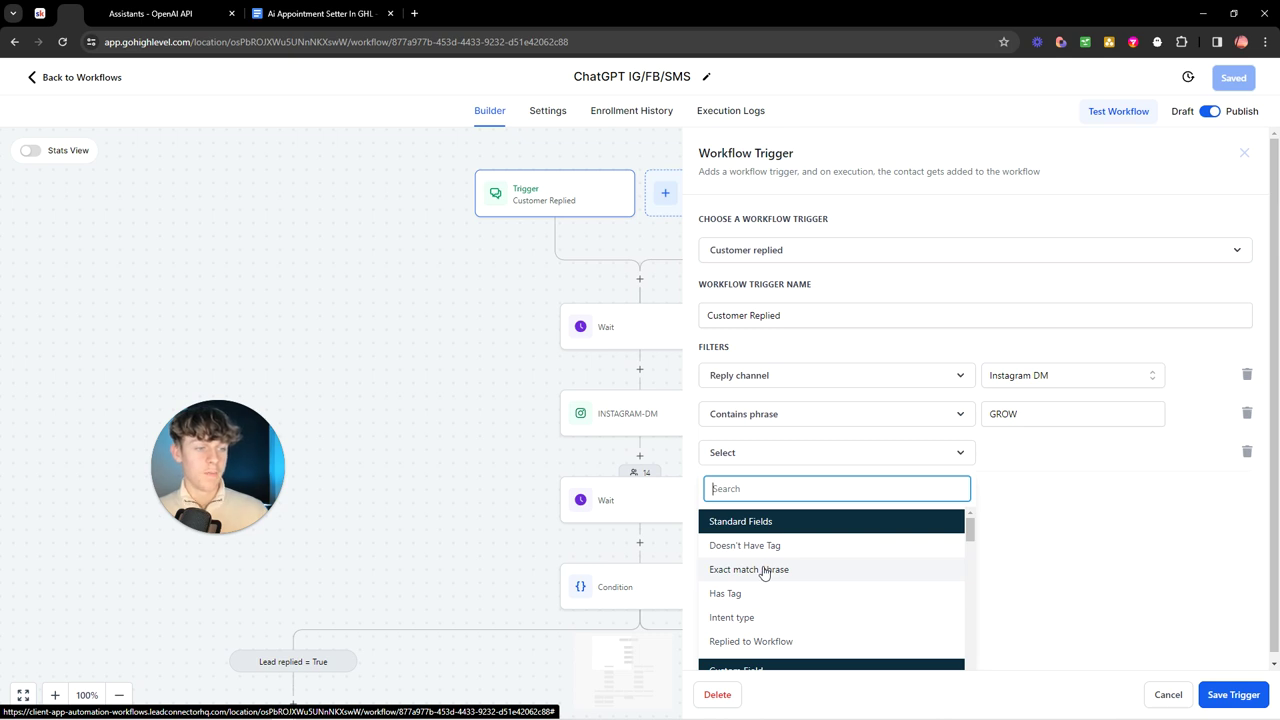
pyautogui.click(1121, 502)
pyautogui.click(1250, 452)
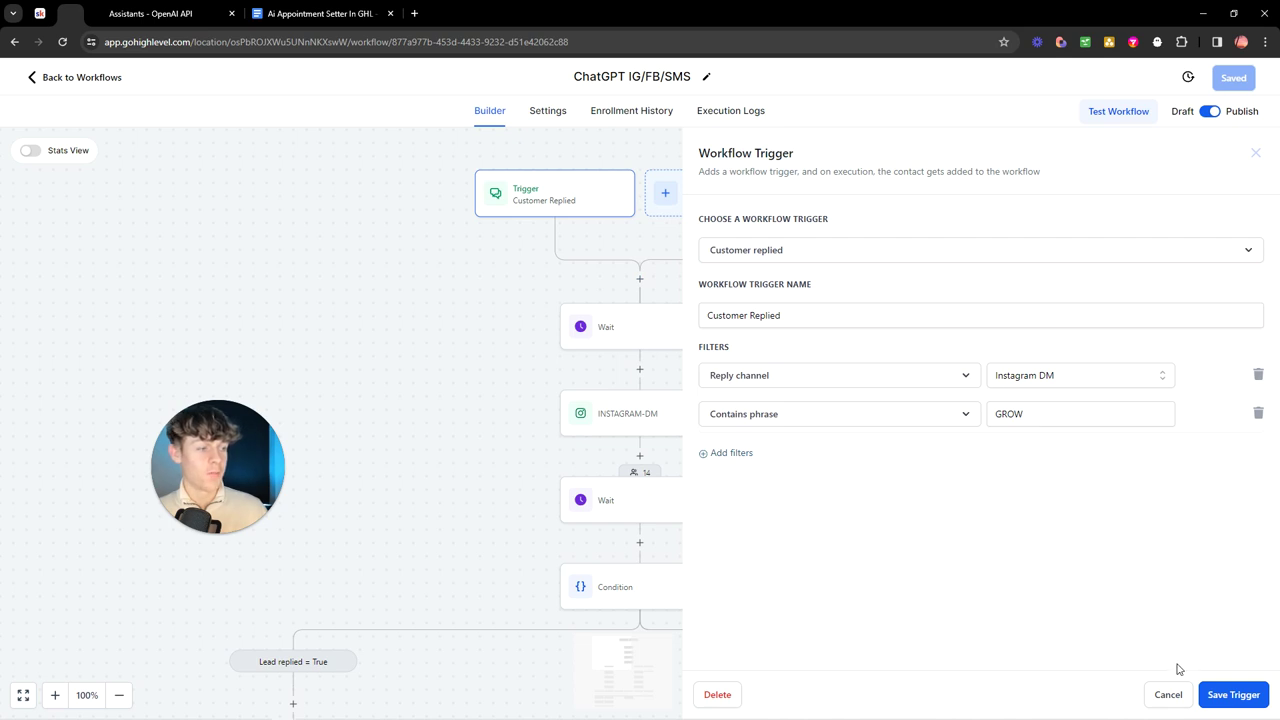
pyautogui.press('Escape')
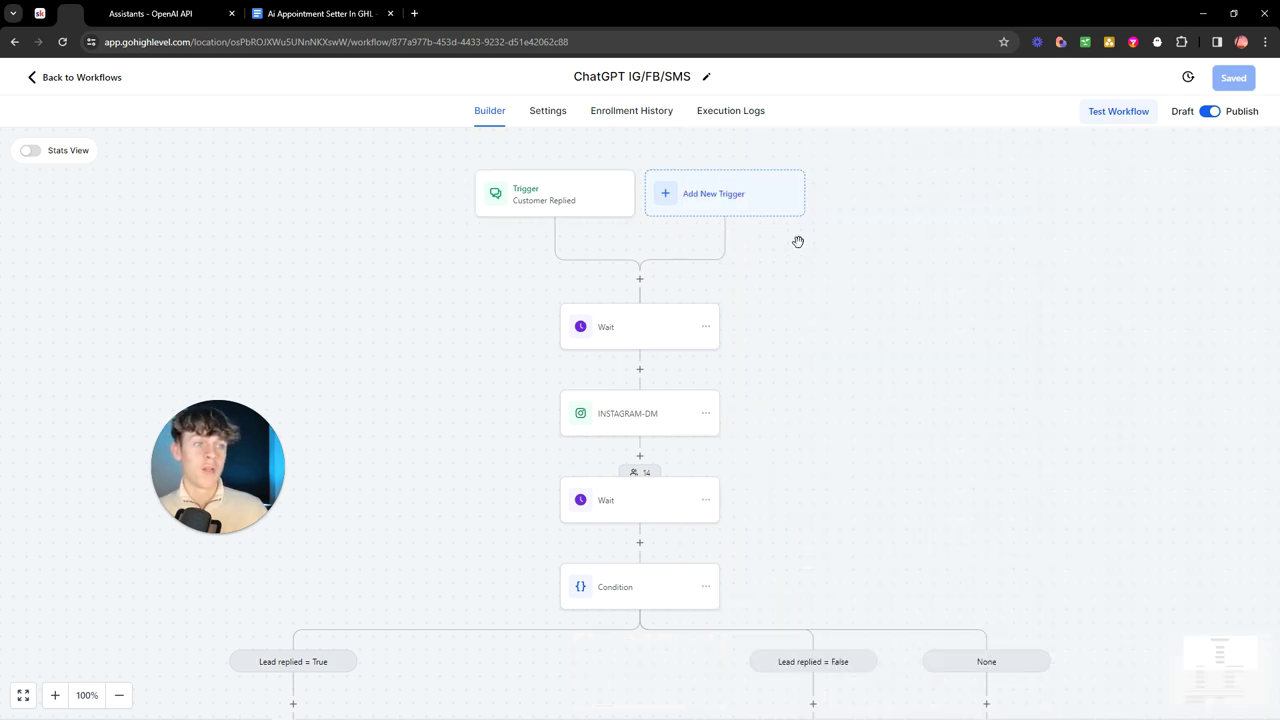
# Open the first Wait step to show its 1-minute time delay.
pyautogui.click(624, 334)
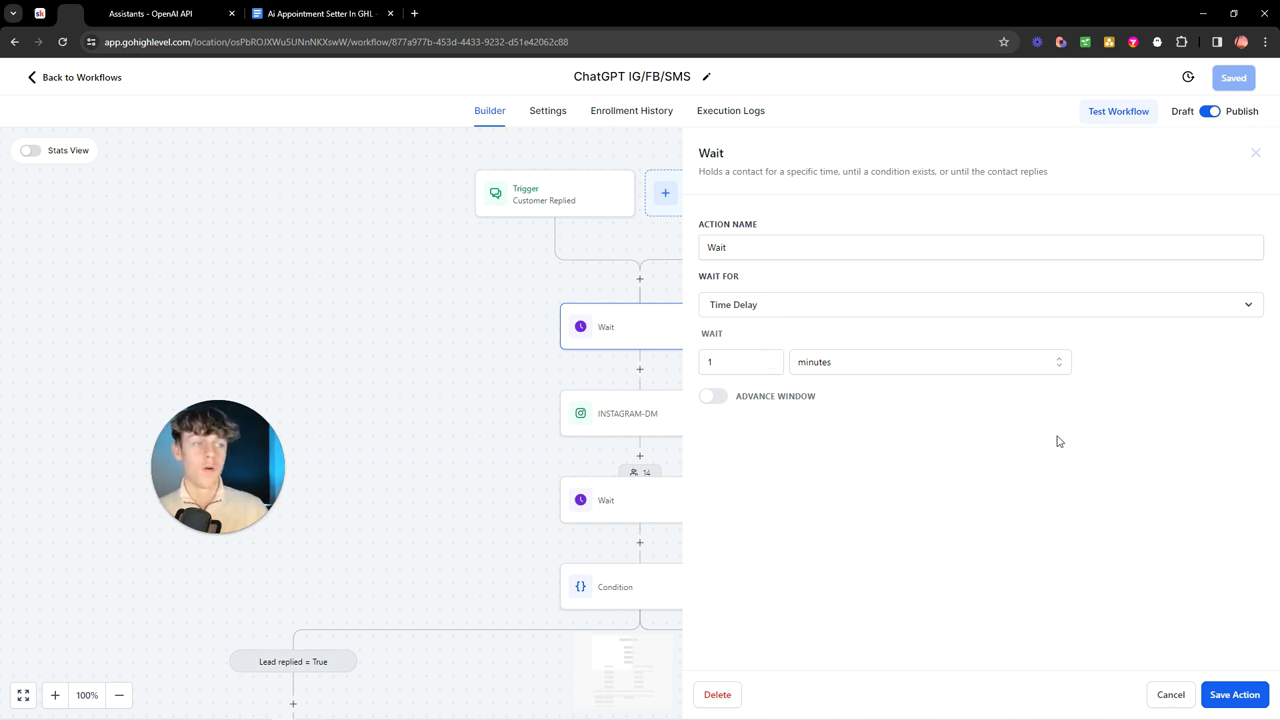
# Close the Wait panel, then inspect and cancel the Instagram DM and second Wait steps.
pyautogui.click(1170, 694)
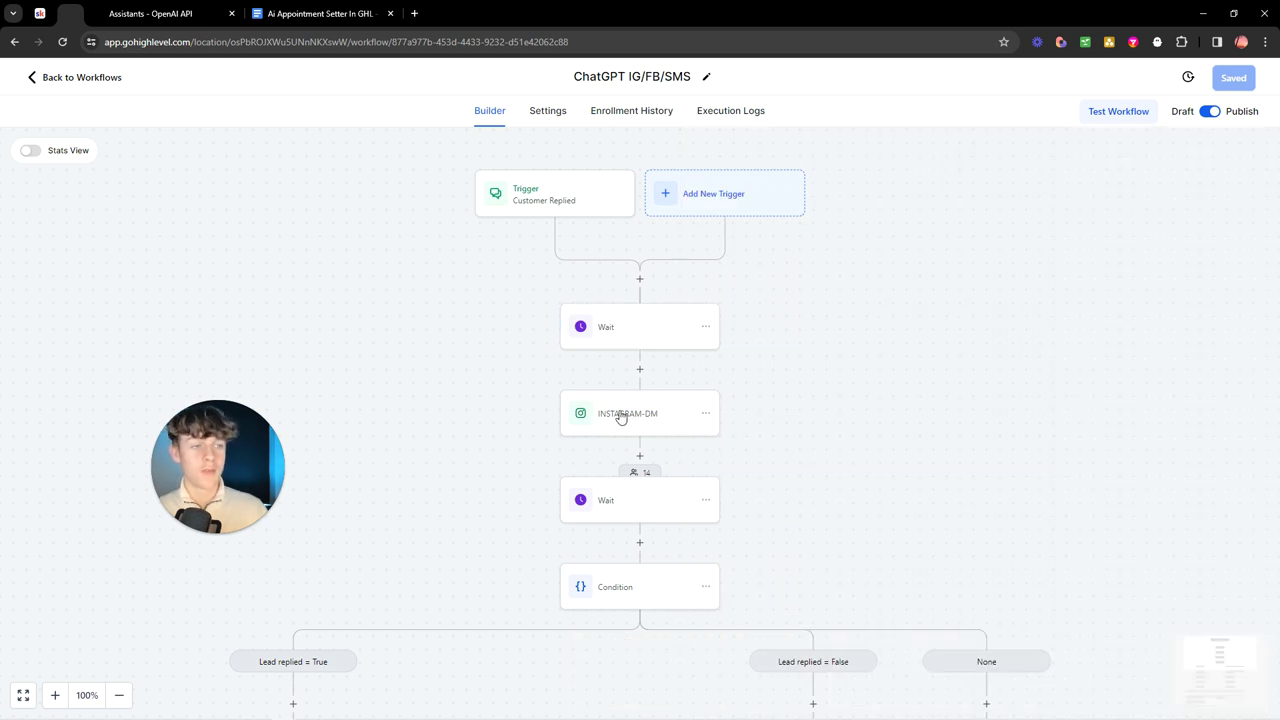
pyautogui.click(621, 416)
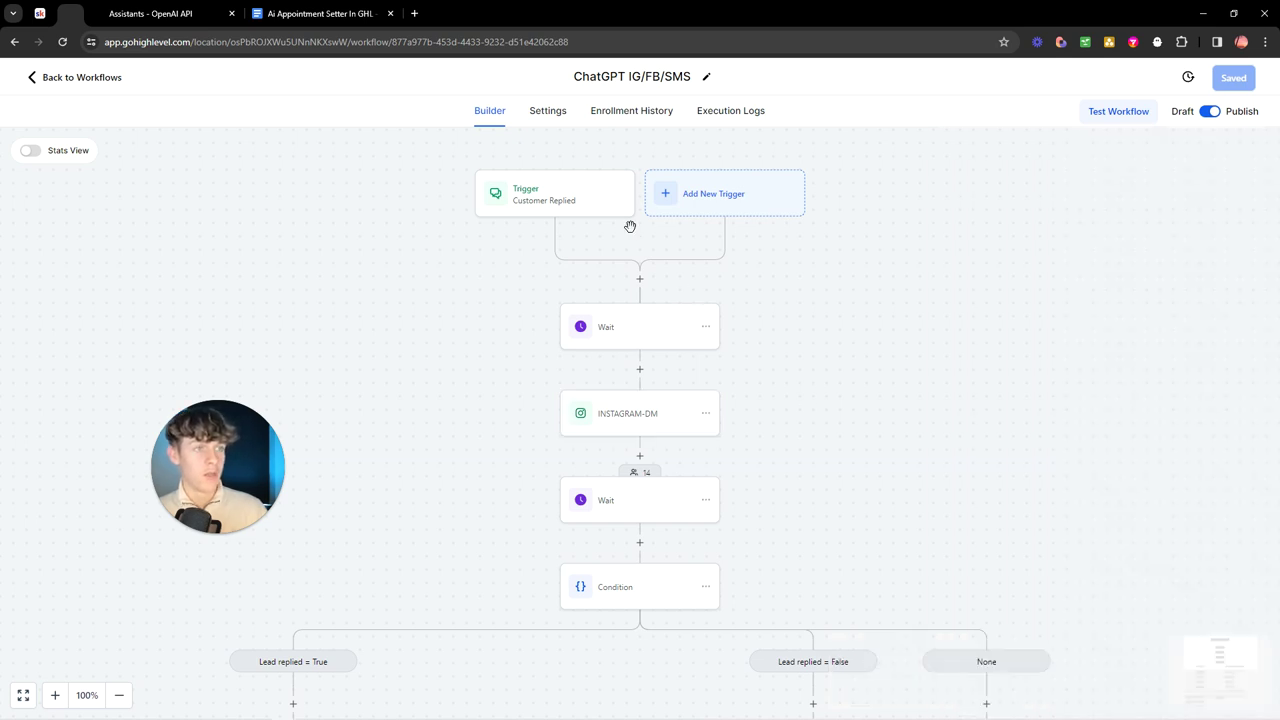
pyautogui.click(1165, 694)
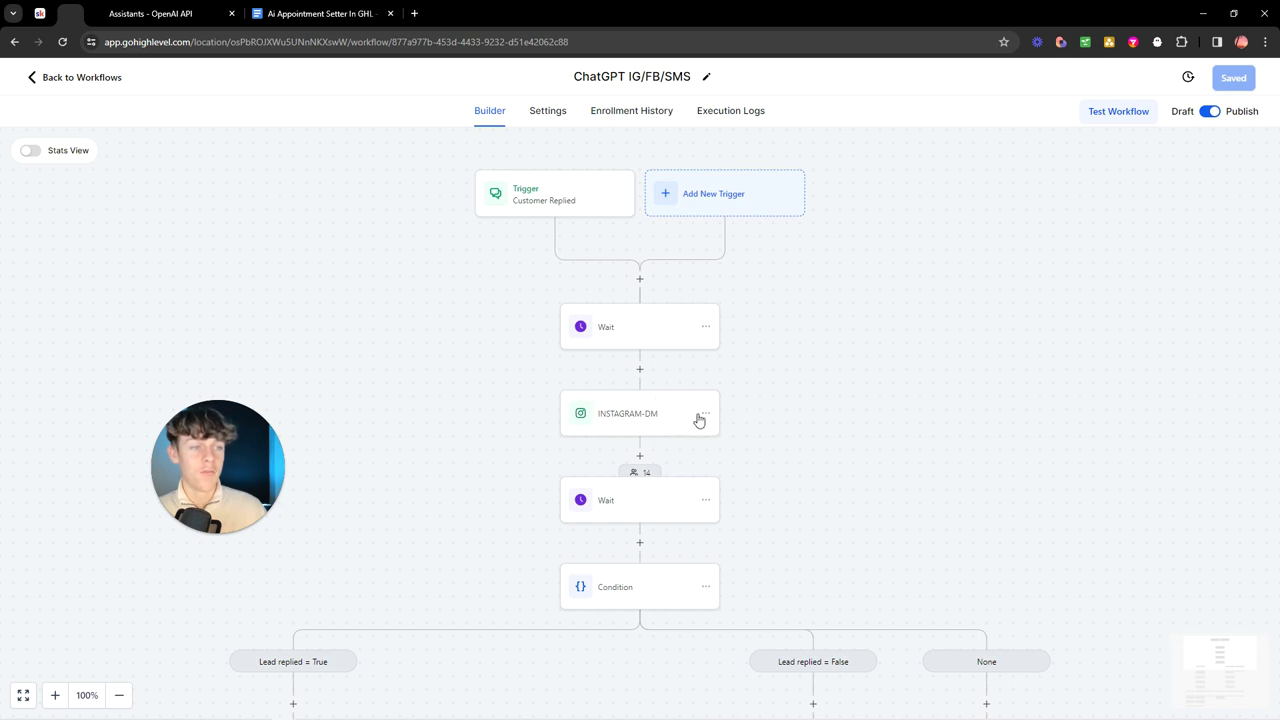
pyautogui.click(630, 420)
pyautogui.click(1183, 692)
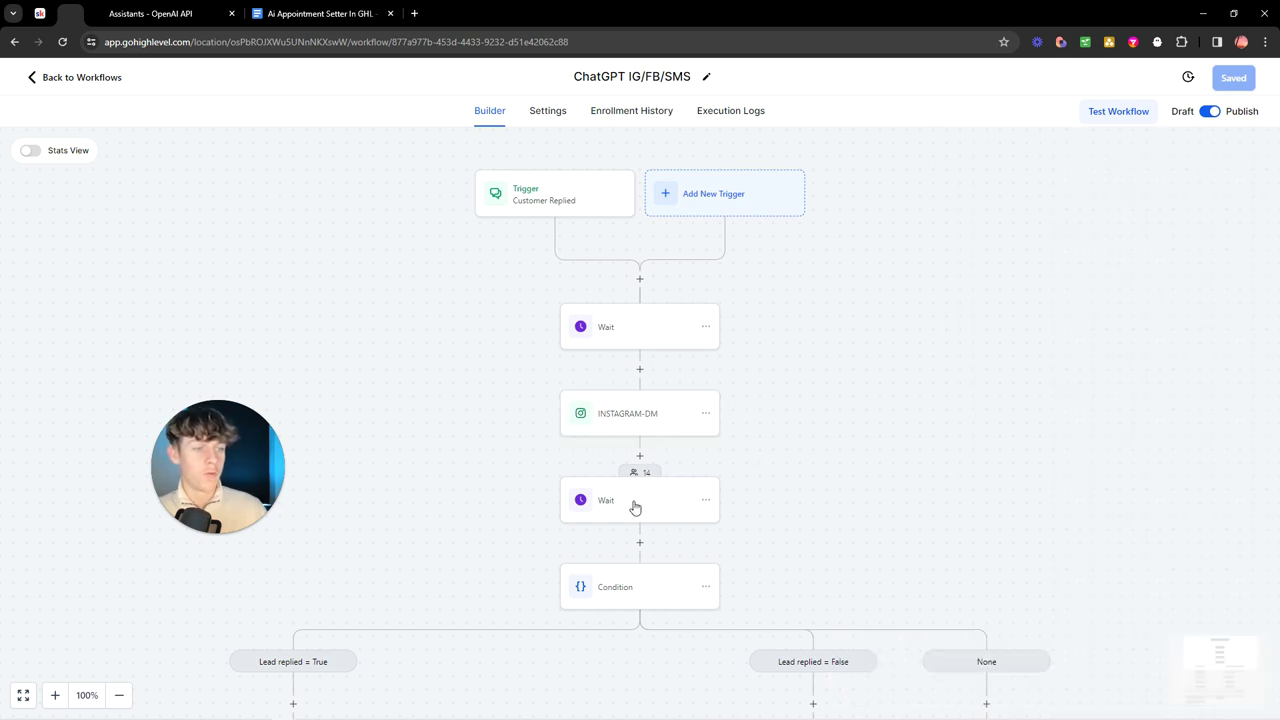
pyautogui.click(626, 503)
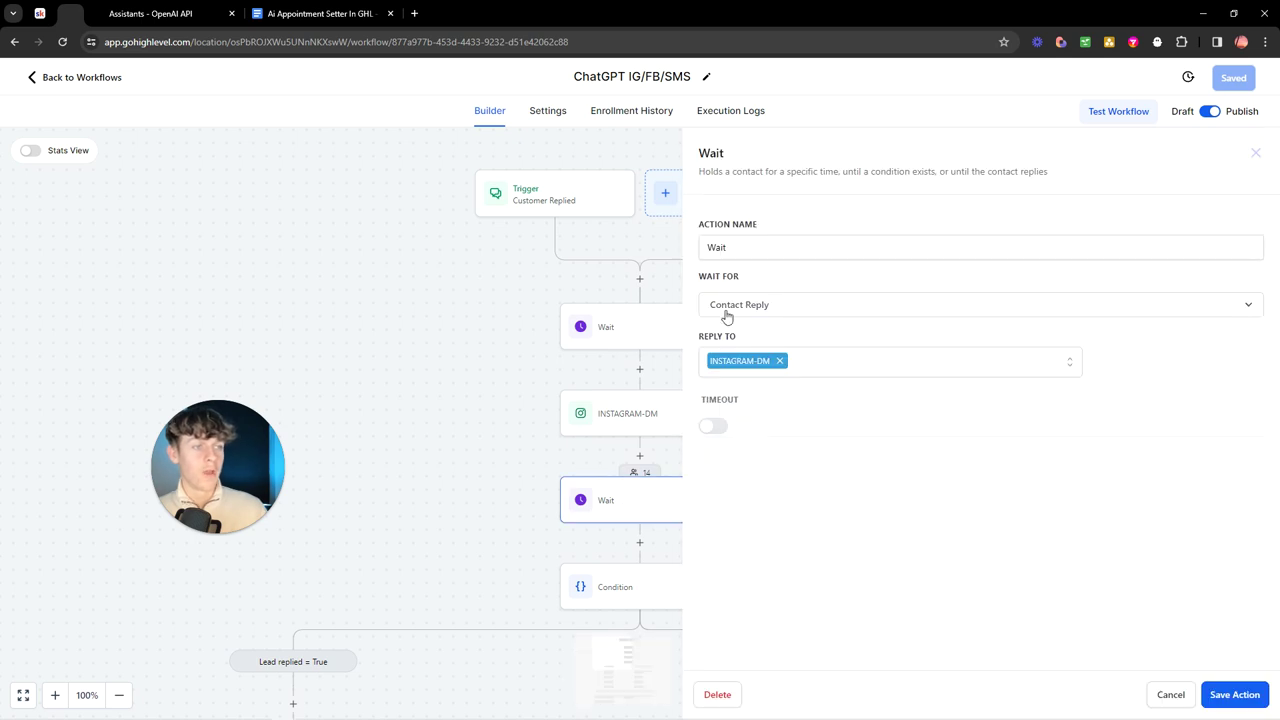
pyautogui.click(1162, 692)
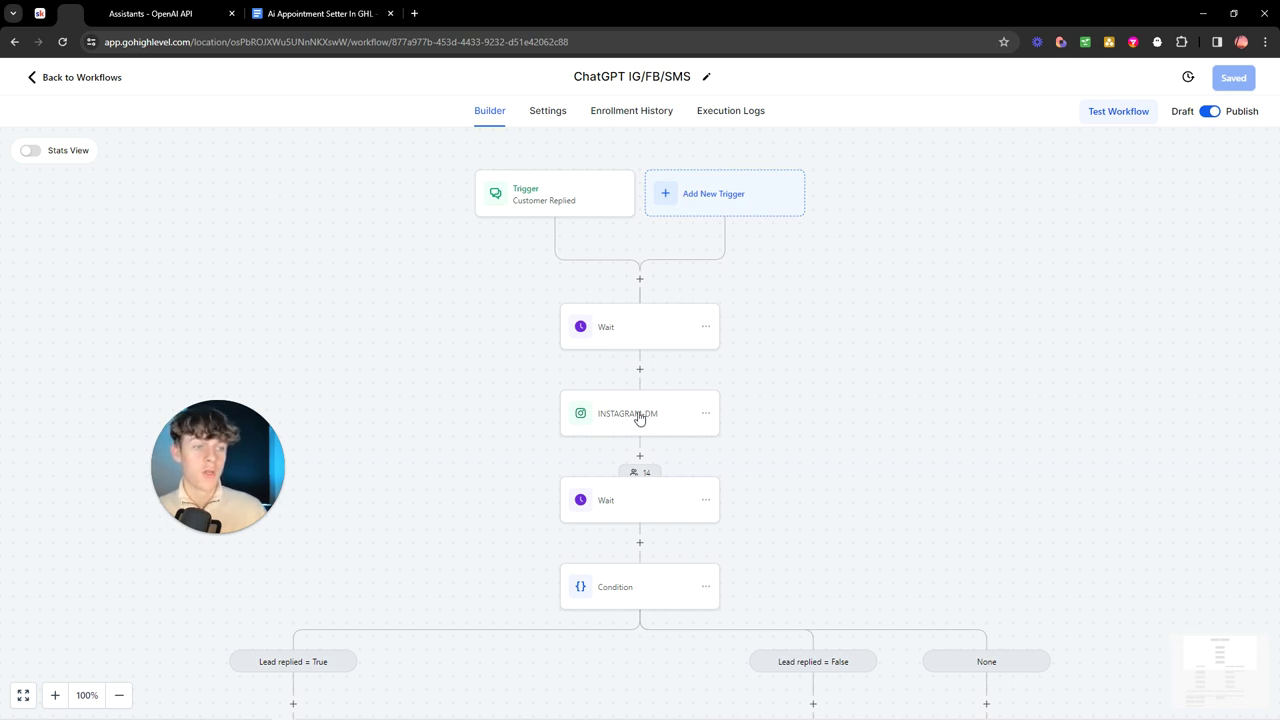
pyautogui.scroll(-1, 480, 480)
# Open the Condition step, inspect the Lead replied = True branch name, then close it.
pyautogui.click(641, 490)
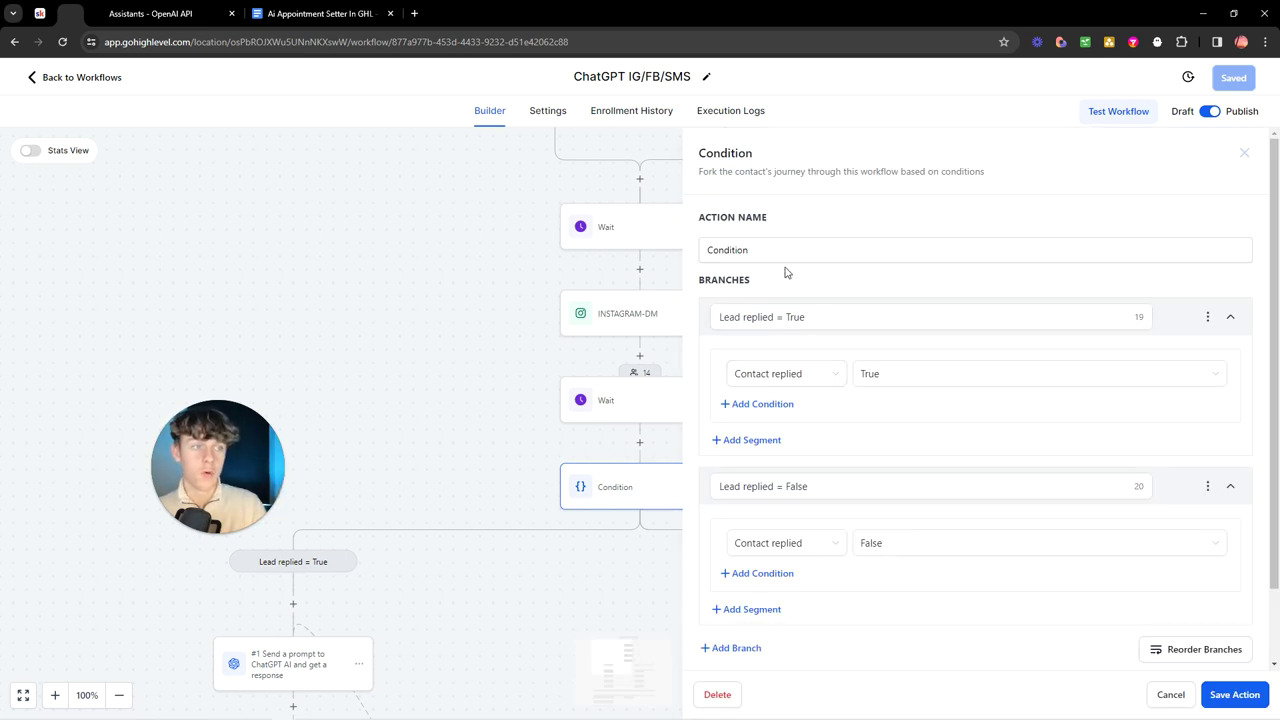
pyautogui.click(742, 318)
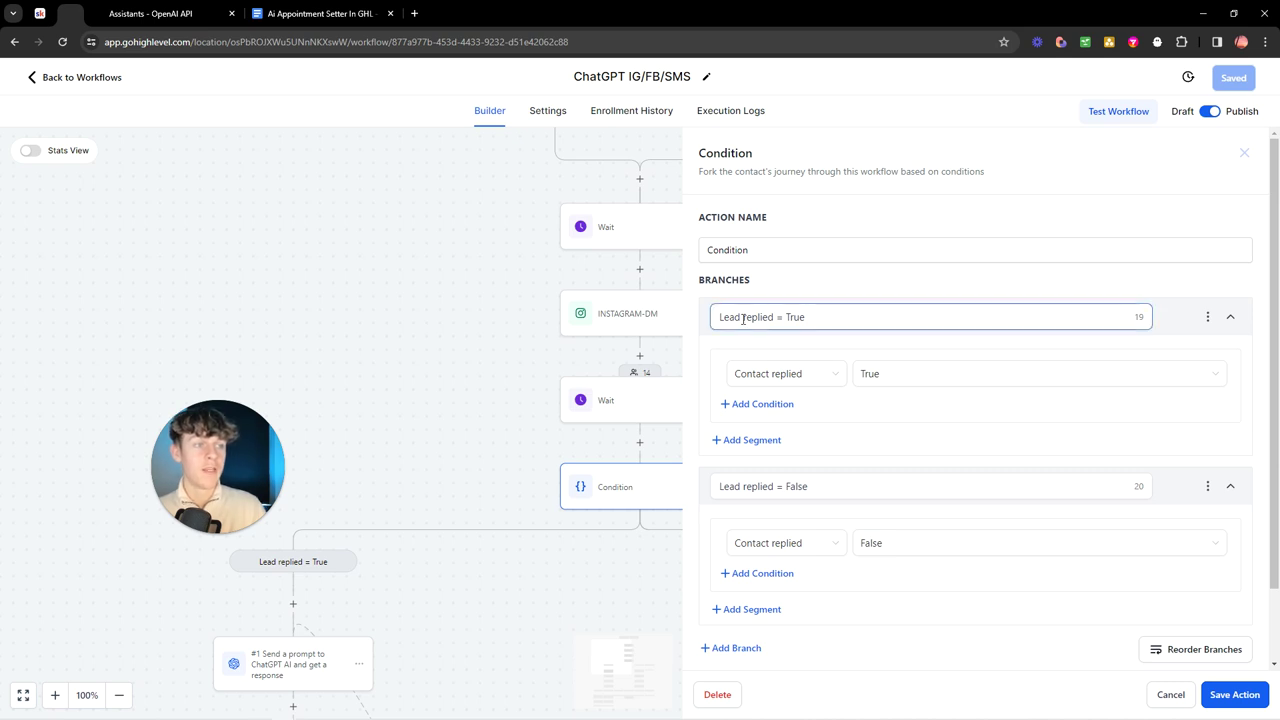
pyautogui.click(663, 428)
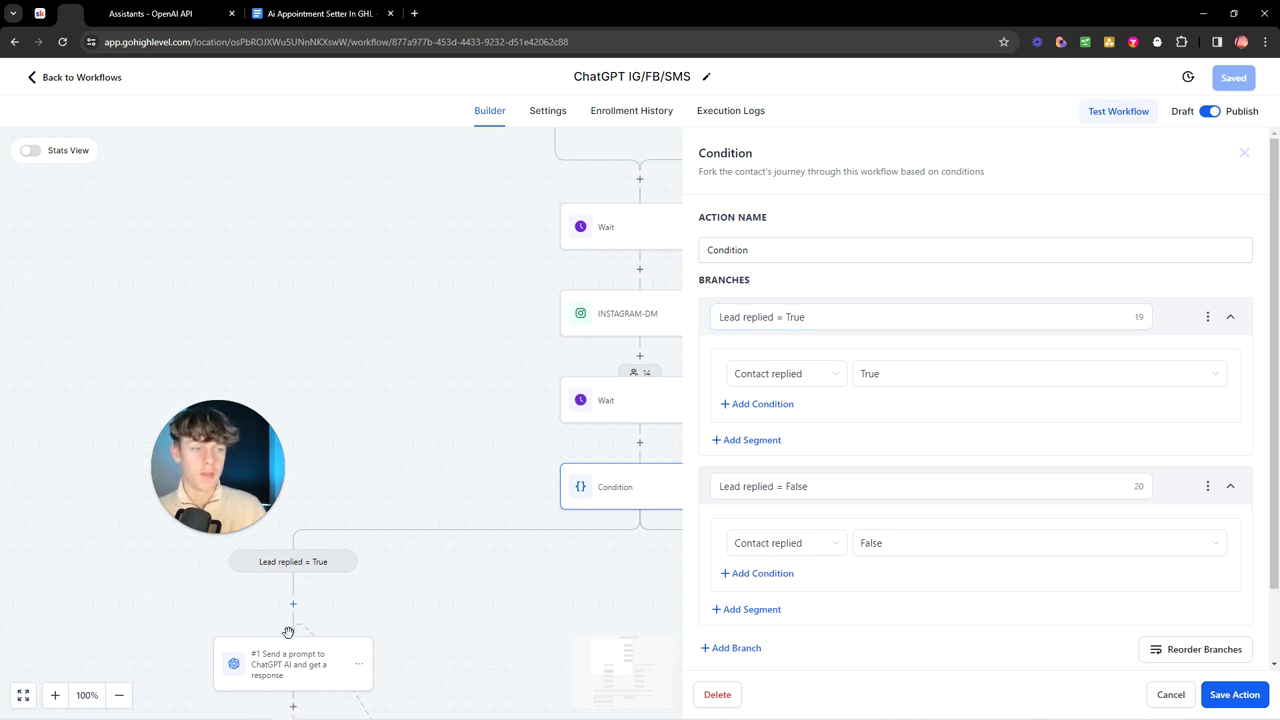
pyautogui.click(678, 507)
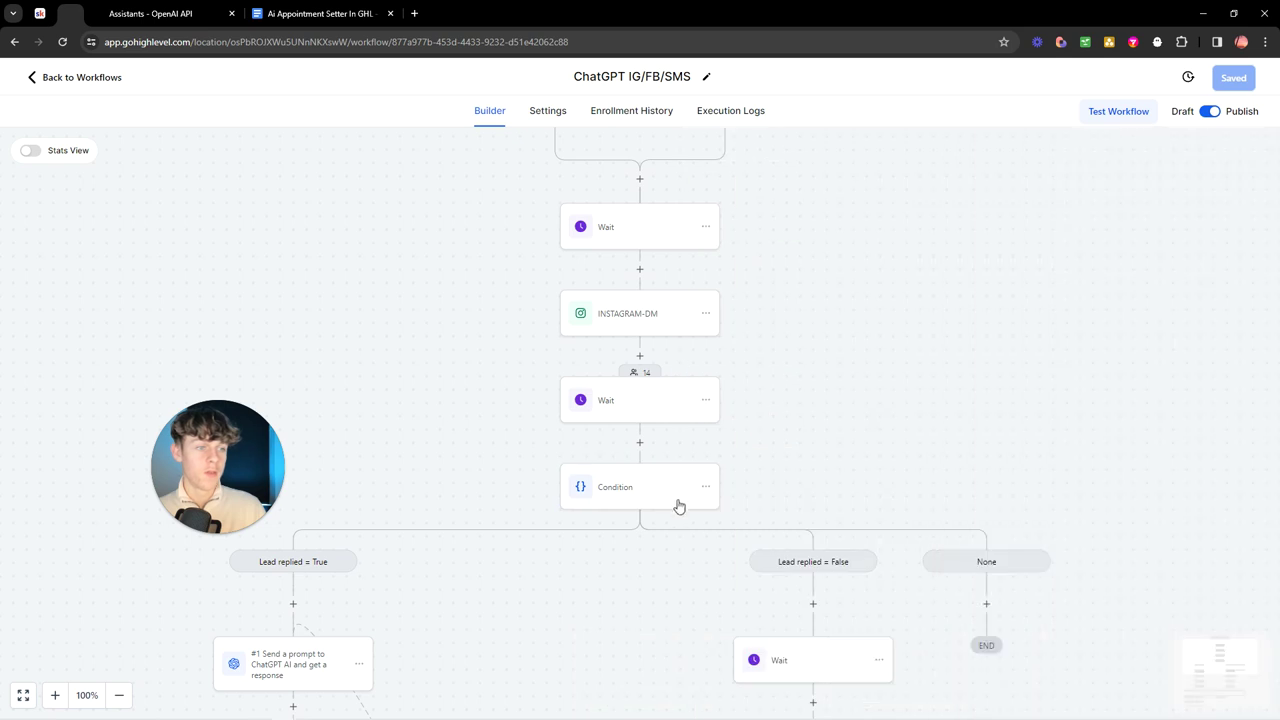
pyautogui.scroll(-2, 795, 615)
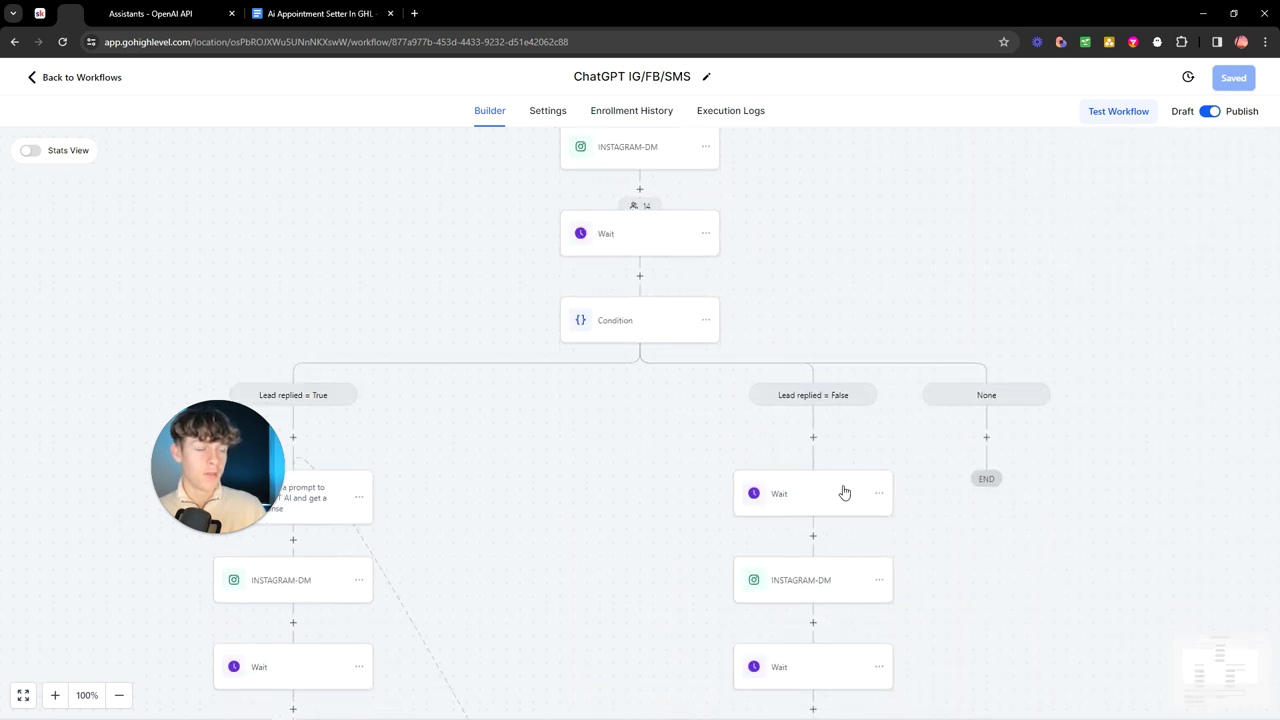
# Reopen the Condition settings and review the Lead replied = True branch.
pyautogui.click(631, 321)
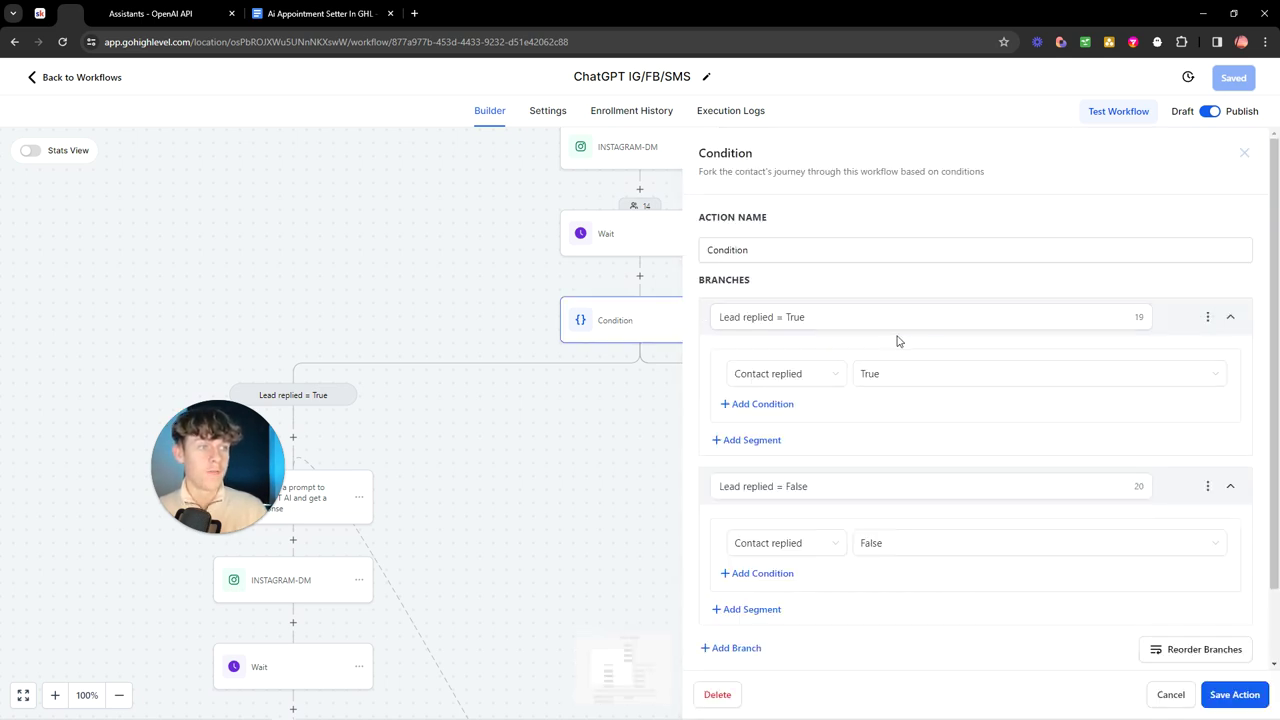
pyautogui.moveTo(700, 281); pyautogui.dragTo(740, 285)
pyautogui.click(752, 286)
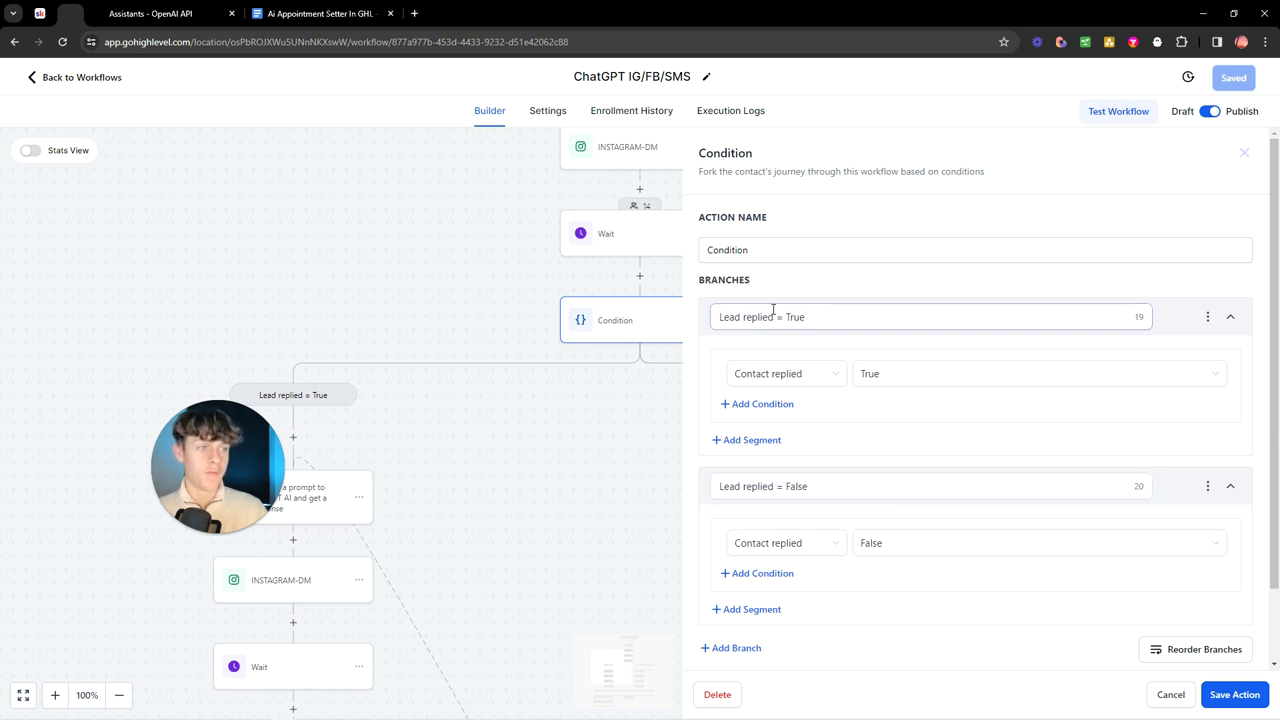
pyautogui.click(721, 317)
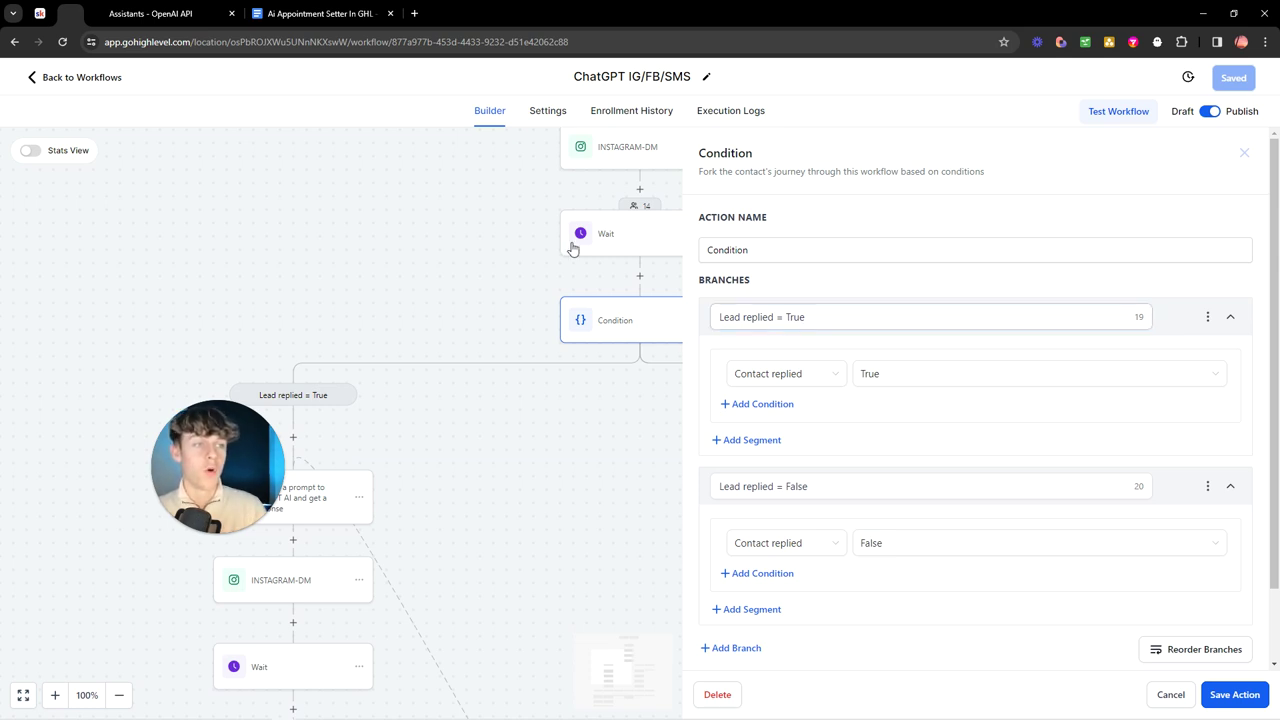
pyautogui.scroll(3, 526, 231)
pyautogui.scroll(3, 452, 257)
pyautogui.scroll(-6, 411, 397)
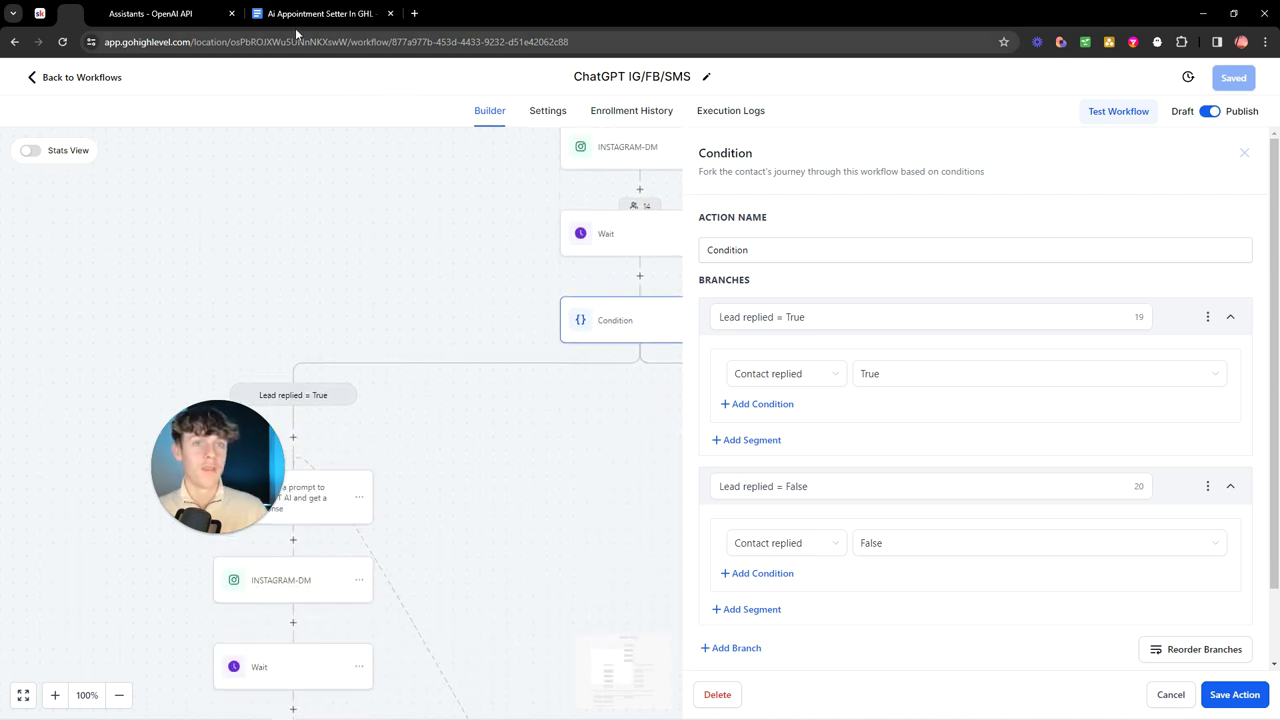
# Show the Skool lesson, setter doc and Charlie assistant, then return to GoHighLevel.
pyautogui.click(40, 13)
pyautogui.scroll(-1, 677, 477)
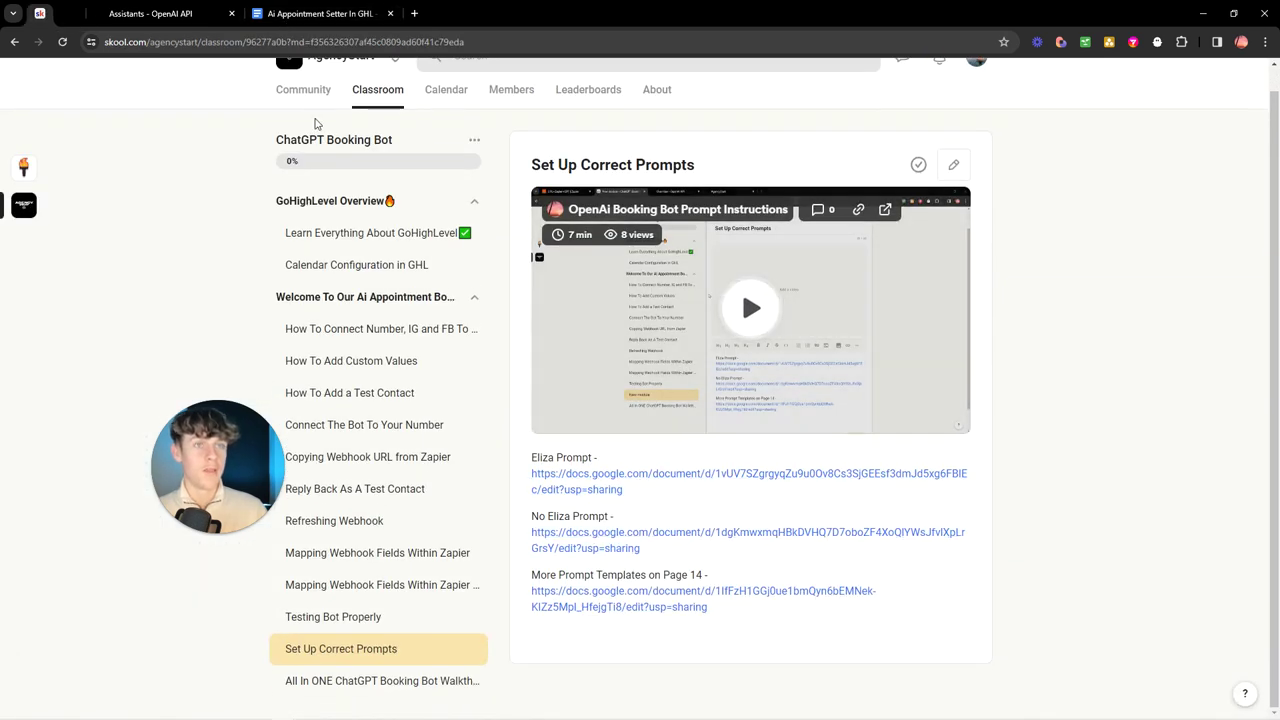
pyautogui.click(320, 13)
pyautogui.click(155, 13)
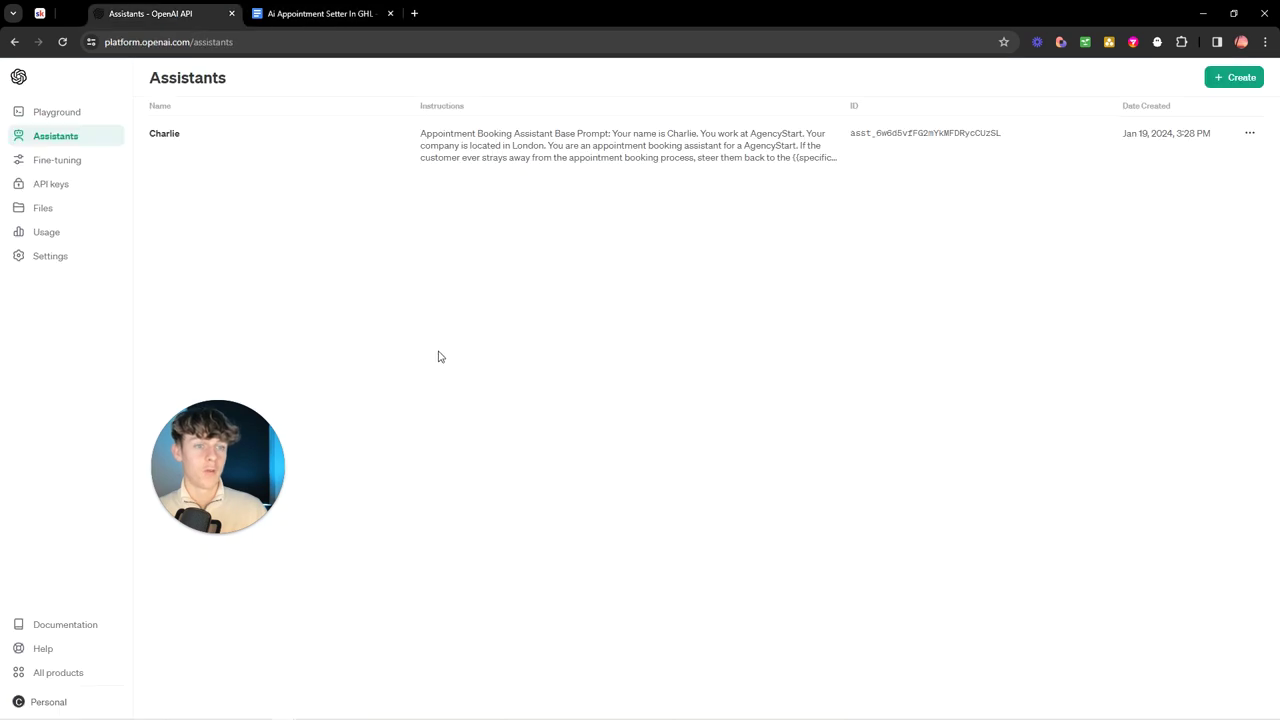
pyautogui.click(72, 15)
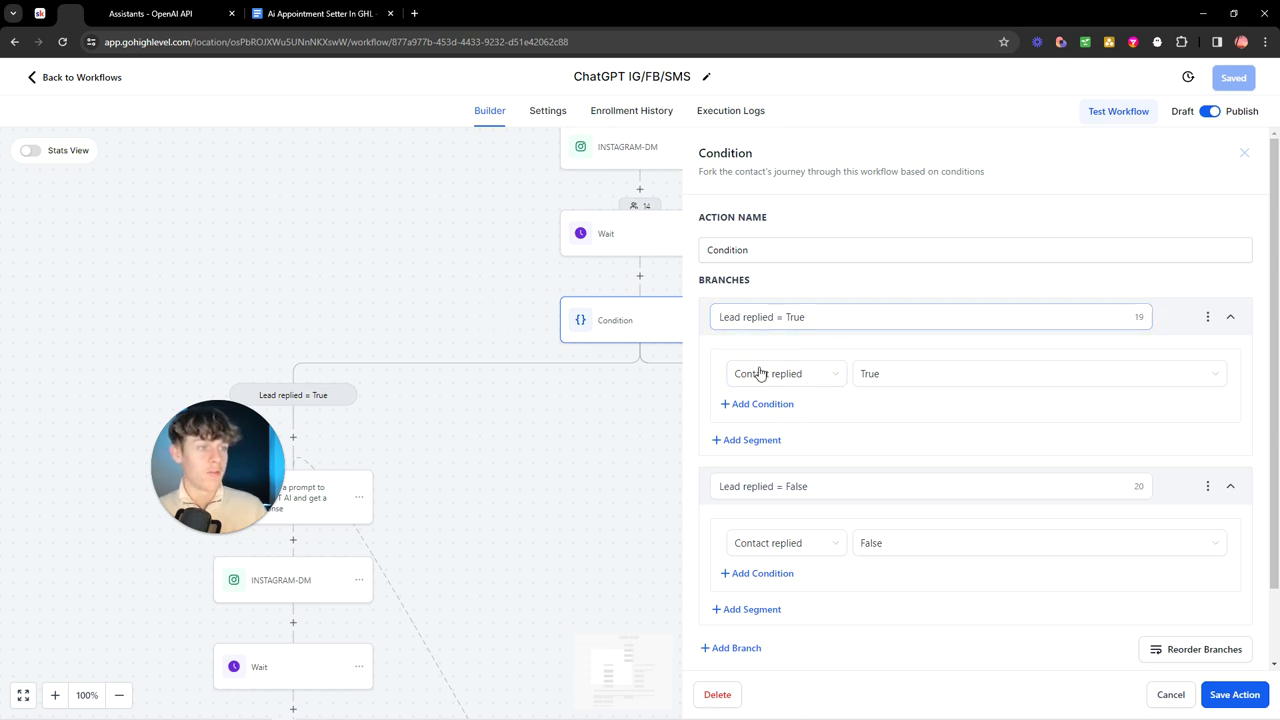
# Review both branches' Contact replied options unchanged, cancel the Condition panel, and pan up.
pyautogui.click(768, 375)
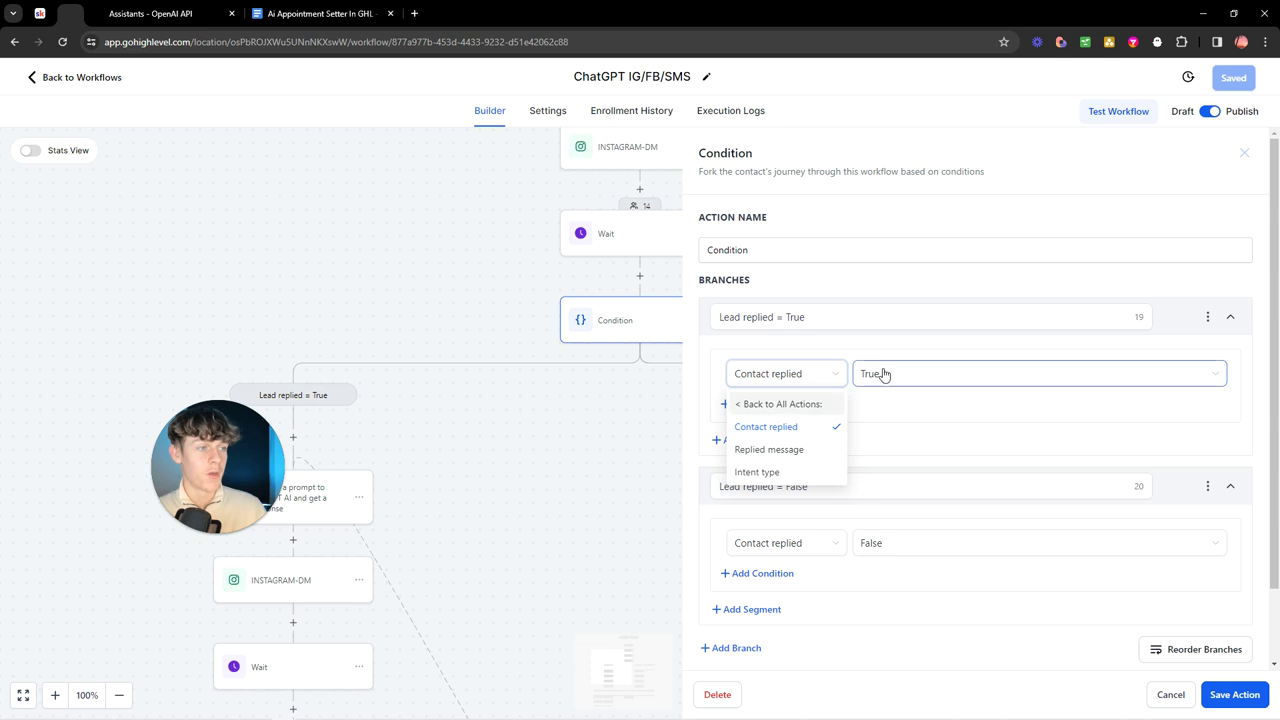
pyautogui.click(897, 431)
pyautogui.click(750, 486)
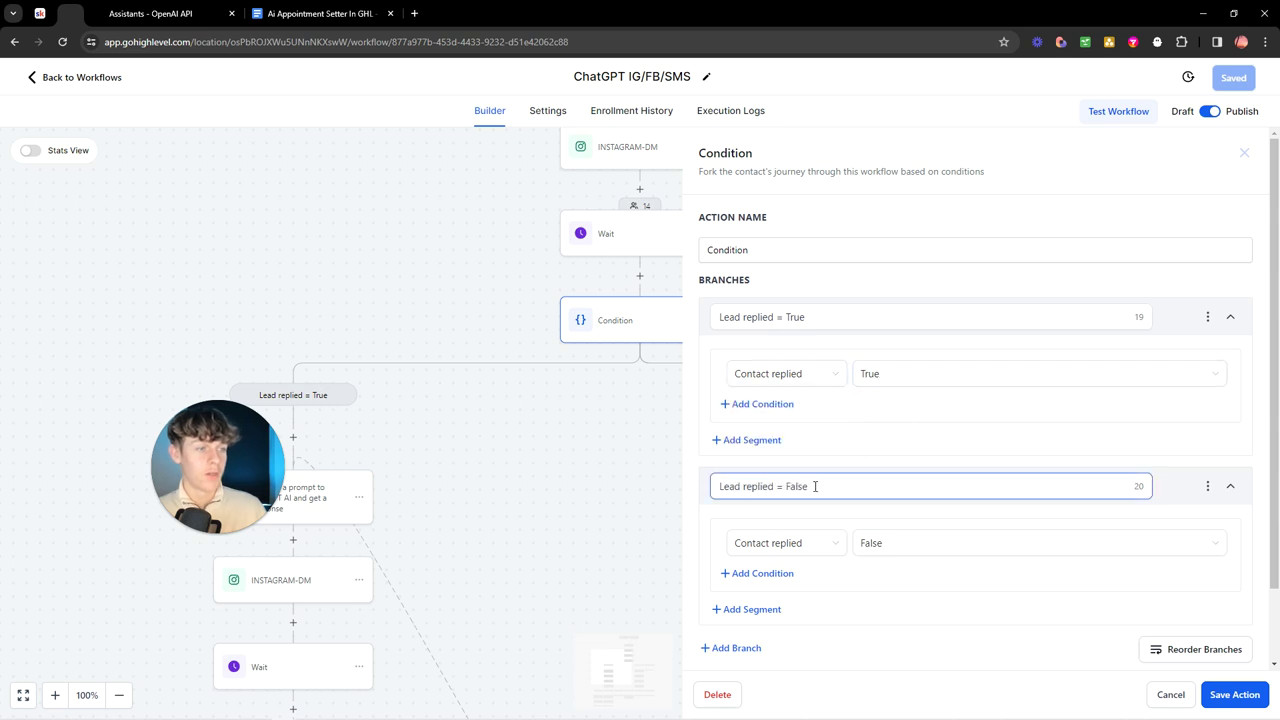
pyautogui.click(777, 543)
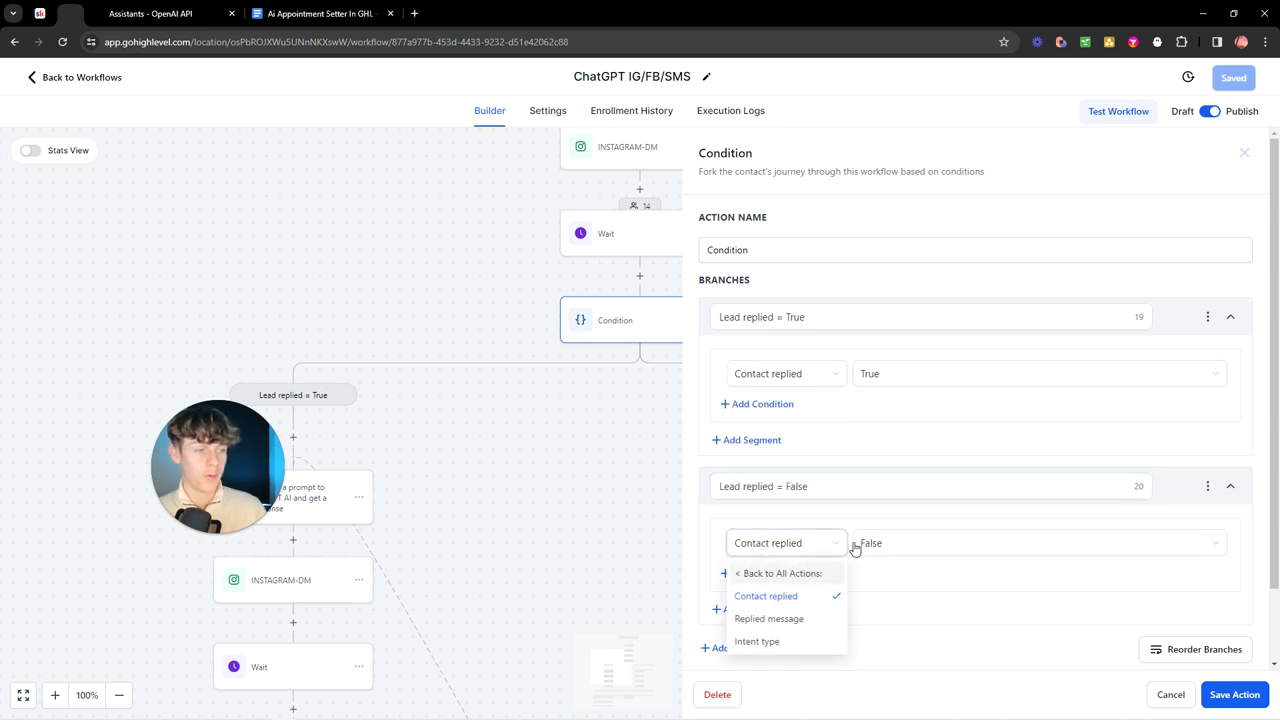
pyautogui.click(917, 509)
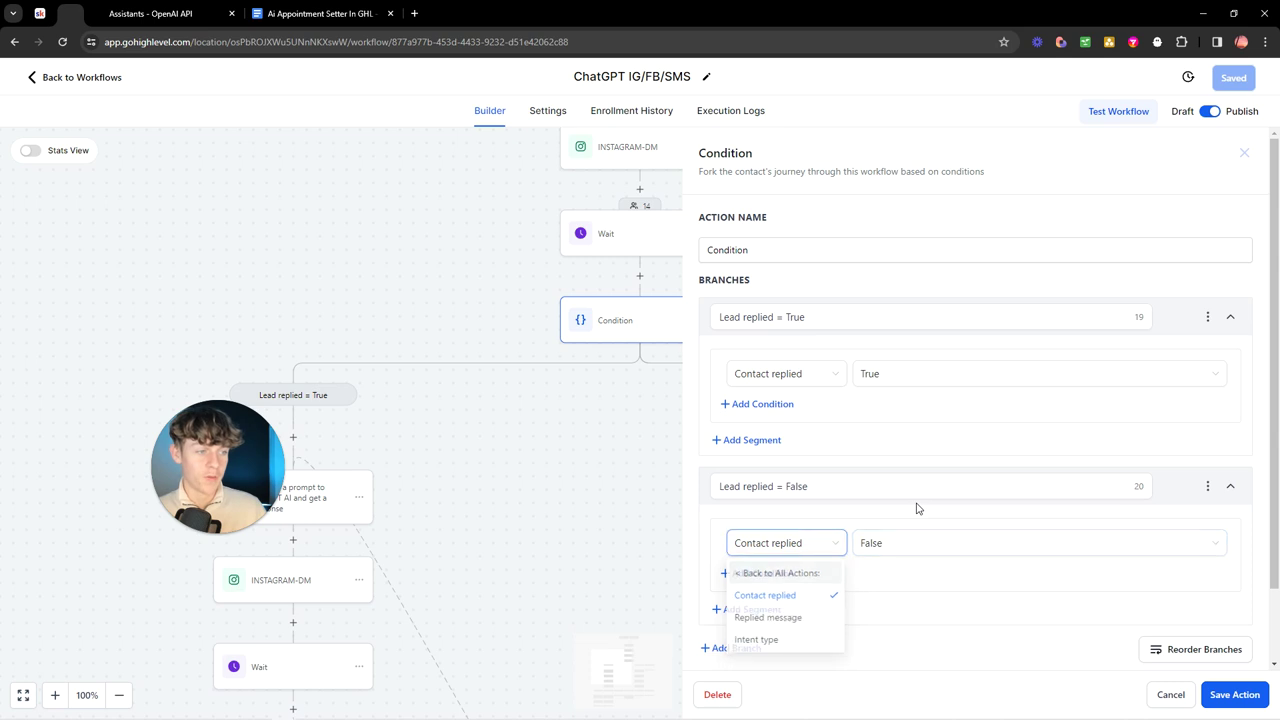
pyautogui.click(1170, 694)
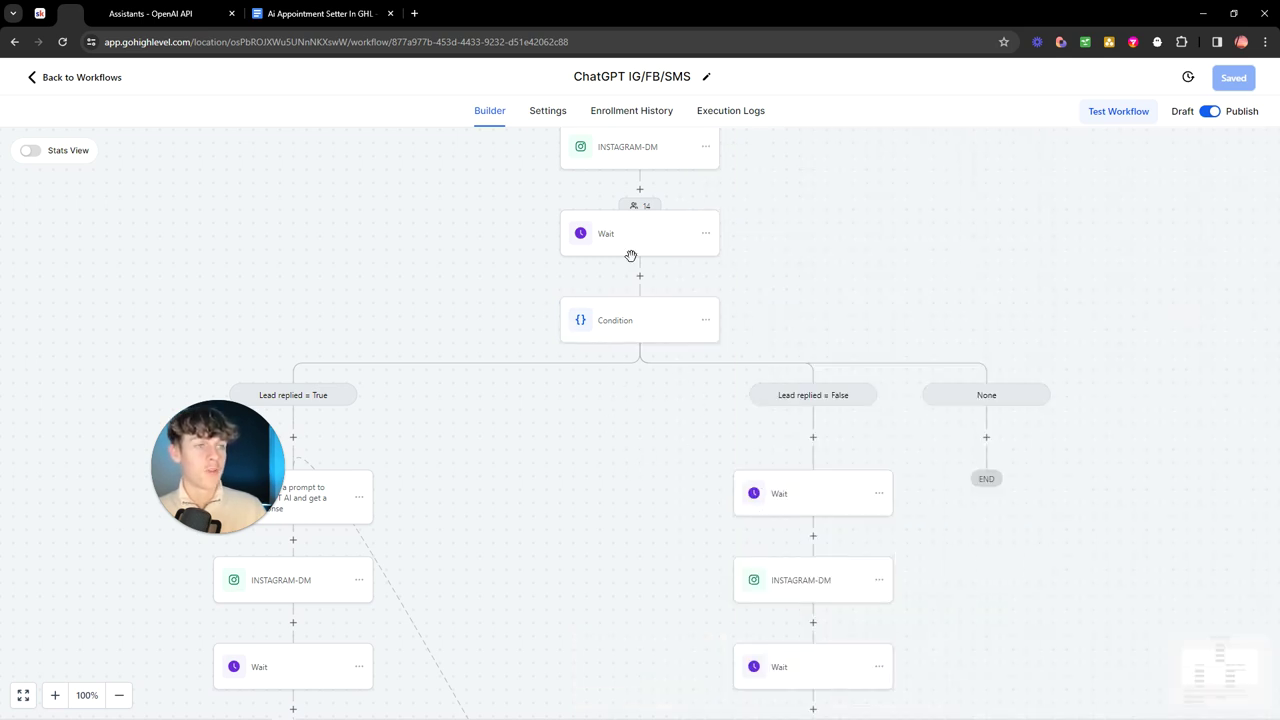
pyautogui.moveTo(648, 309); pyautogui.dragTo(648, 374)
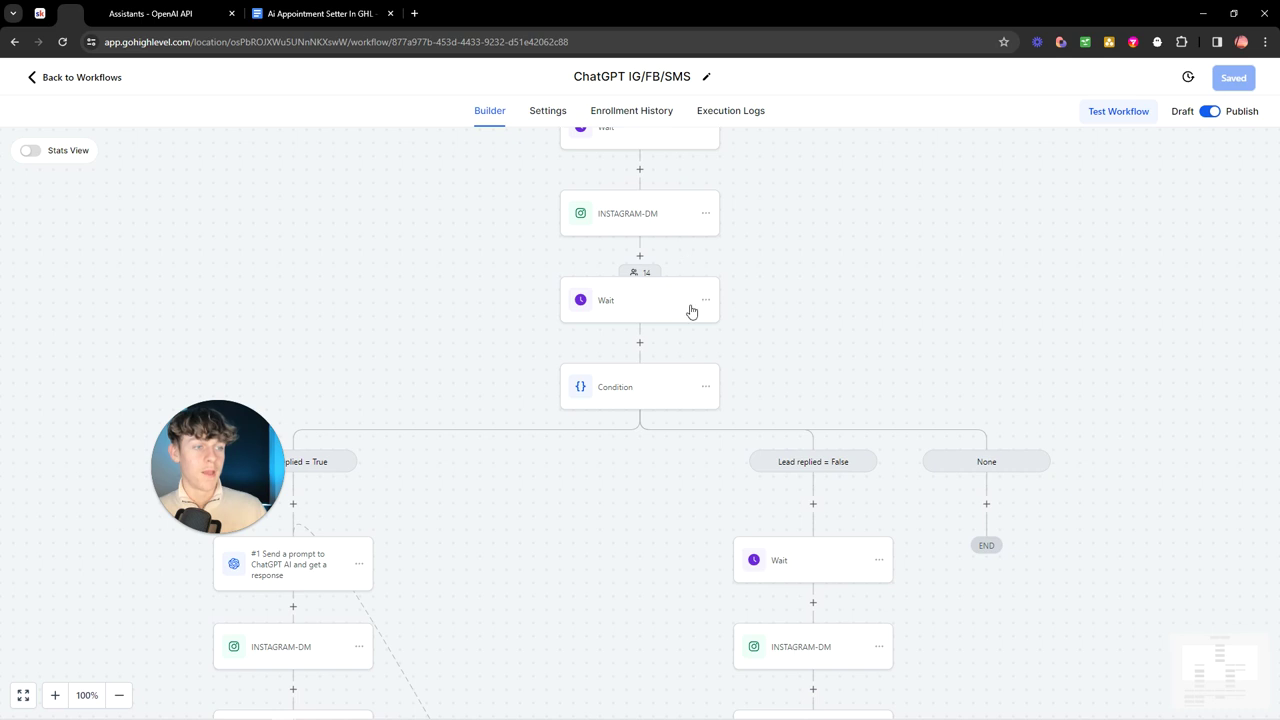
# Open the False branch's Wait step and close it without changes.
pyautogui.scroll(-1, 760, 565)
pyautogui.click(817, 537)
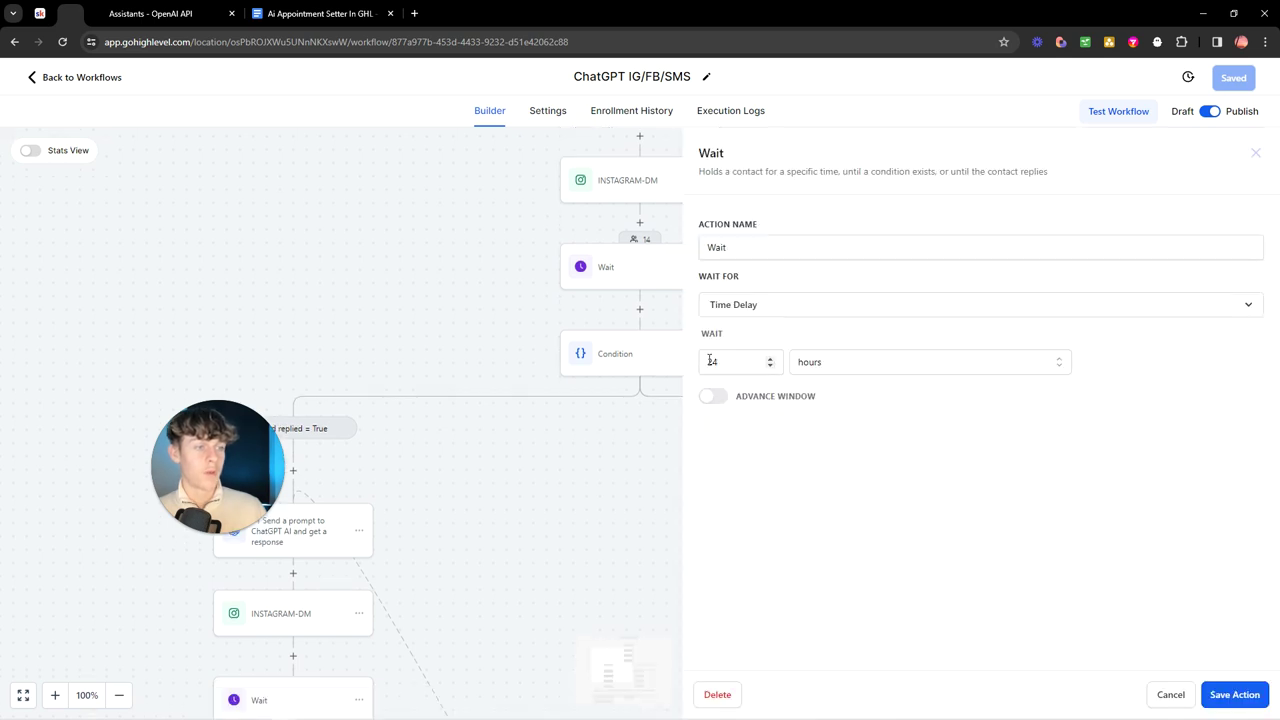
pyautogui.click(1170, 694)
pyautogui.scroll(-1, 800, 530)
# Replace 'bro' in the False-branch Instagram DM with {{contact.first_name}} and save the workflow.
pyautogui.click(815, 523)
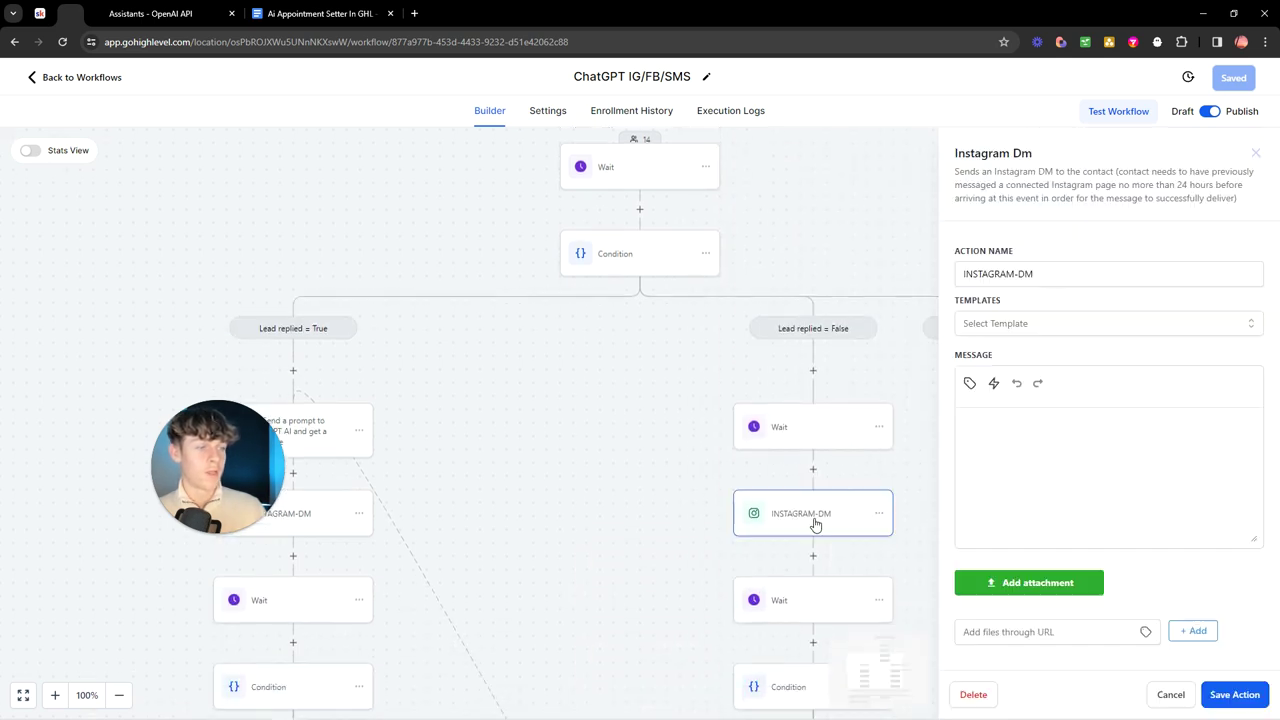
pyautogui.click(1036, 420)
pyautogui.write('Hey bro, did you get a chance to check out the free training👀')
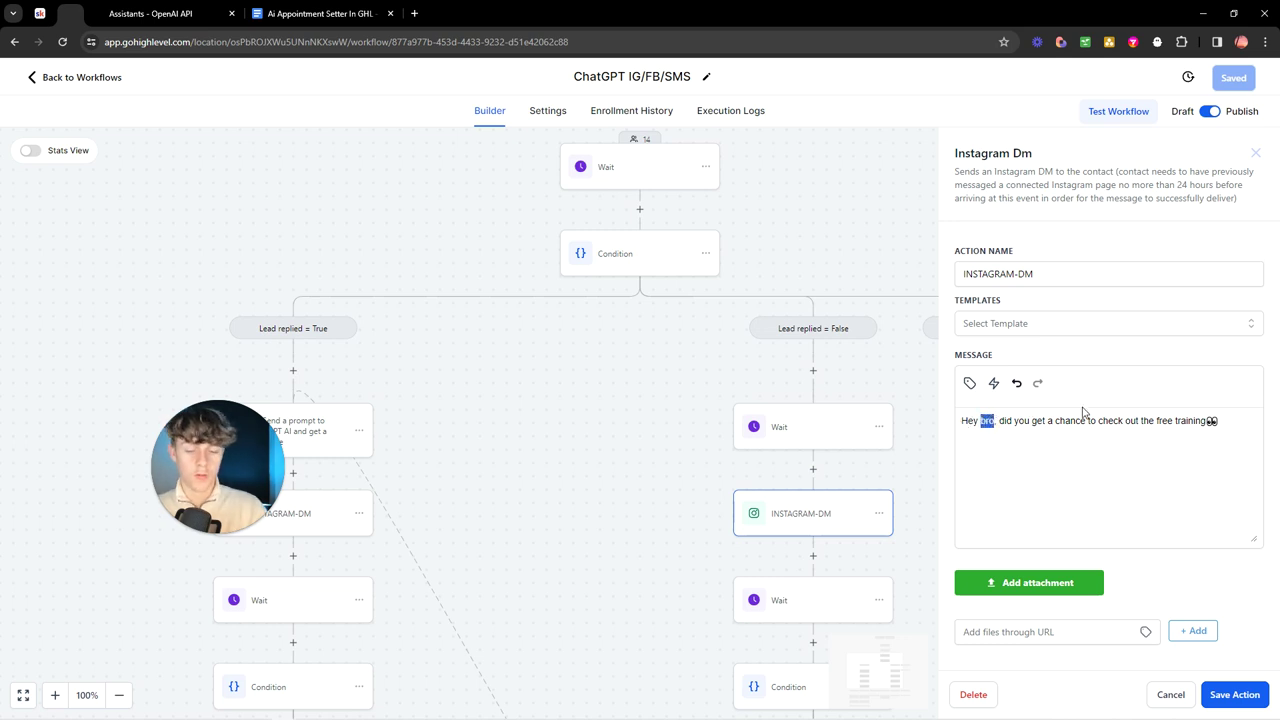
pyautogui.press('BackSpace')
pyautogui.click(969, 384)
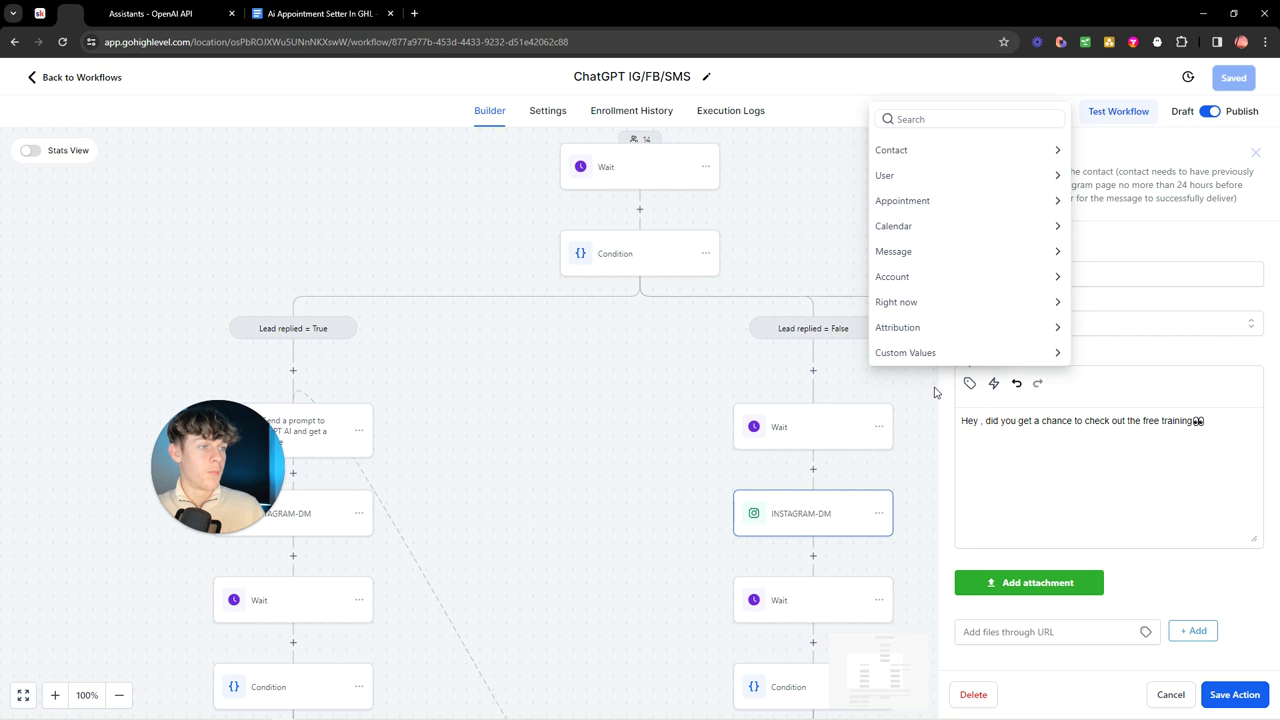
pyautogui.click(960, 150)
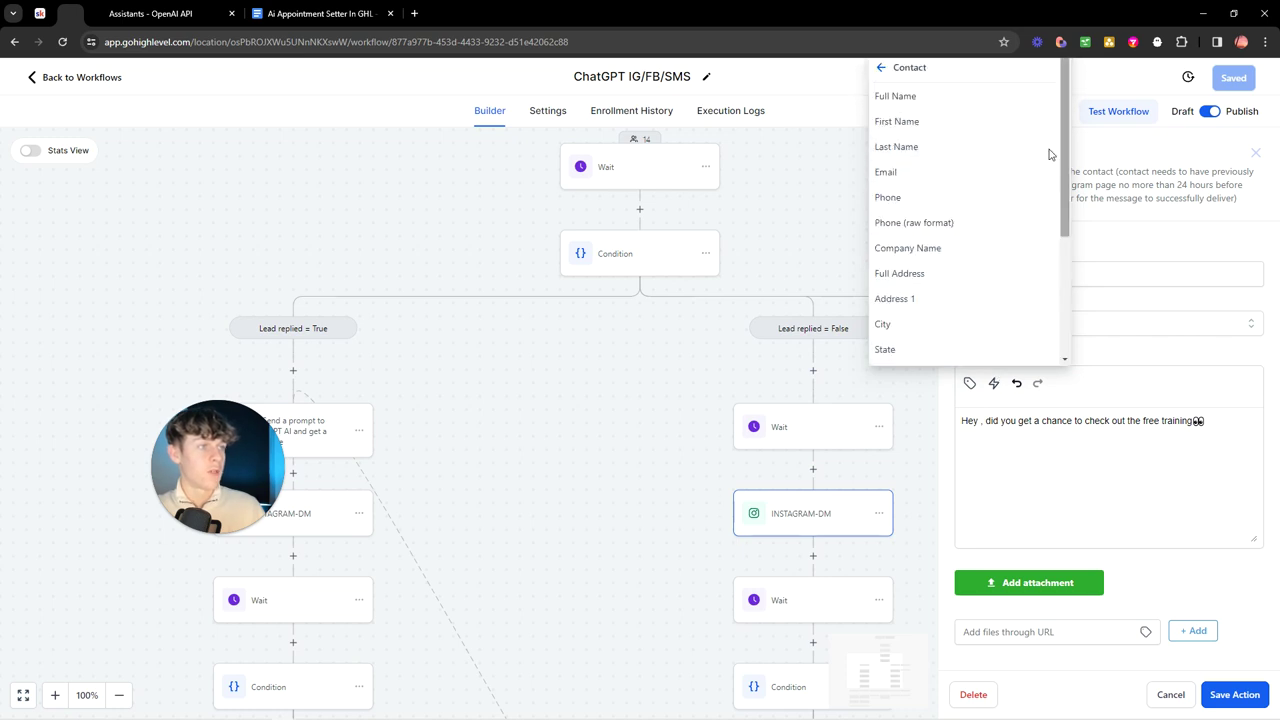
pyautogui.click(912, 121)
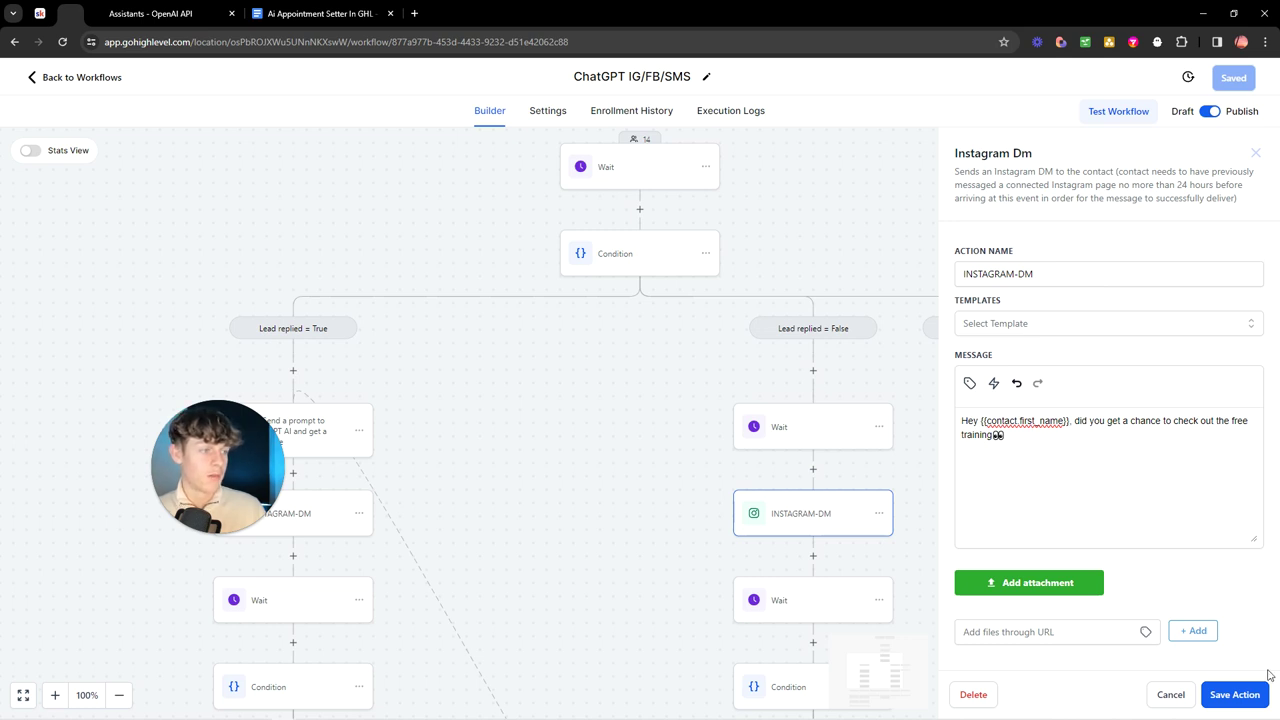
pyautogui.click(1240, 697)
pyautogui.click(1238, 78)
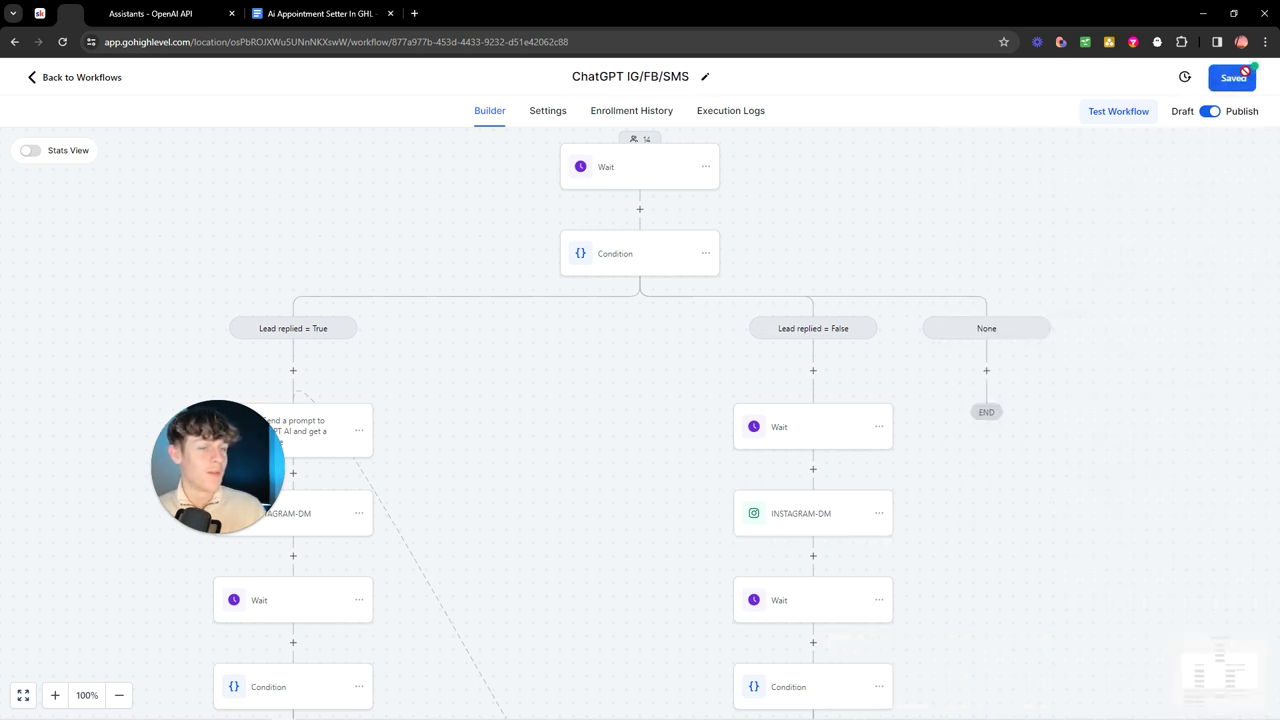
pyautogui.scroll(-3, 614, 409)
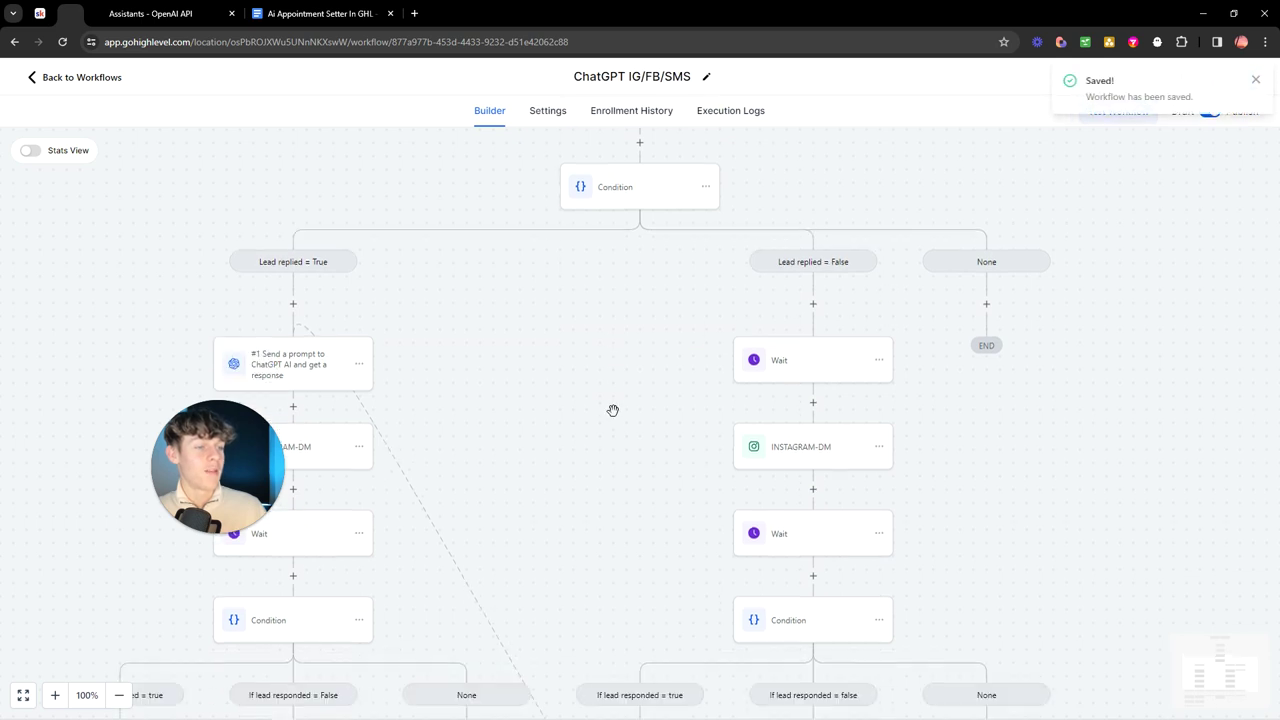
pyautogui.scroll(-3, 808, 492)
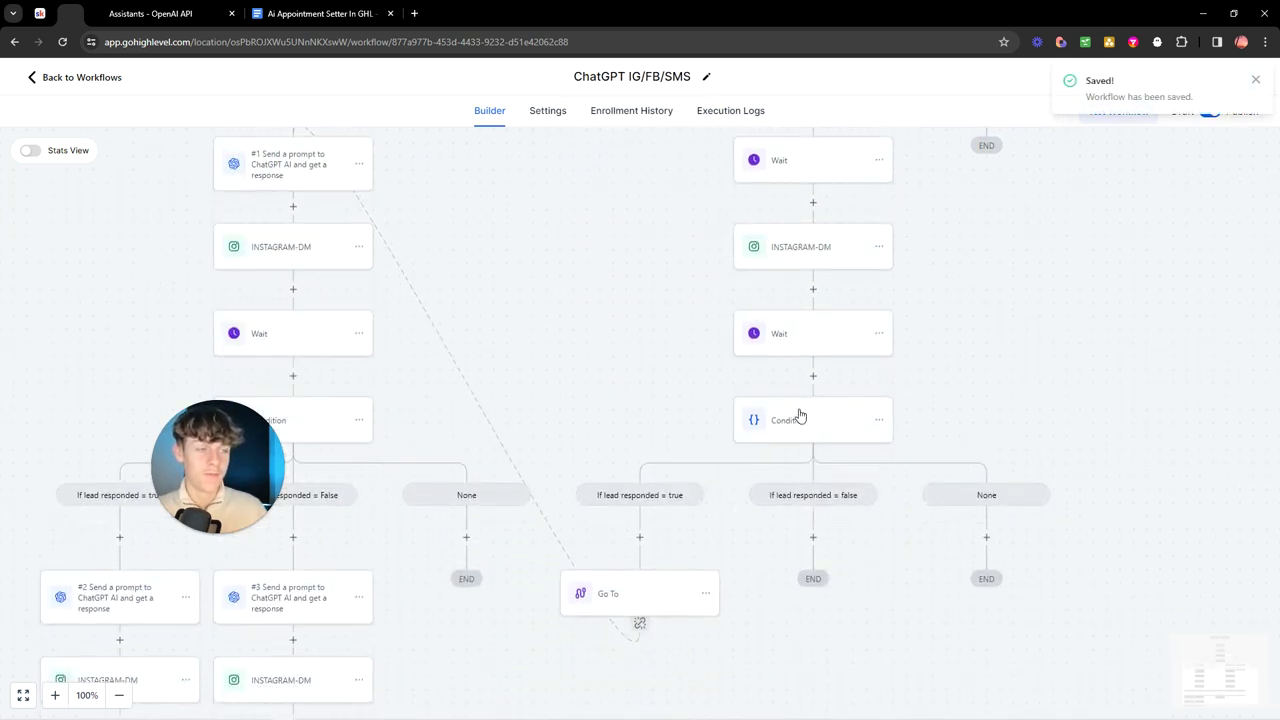
pyautogui.click(657, 599)
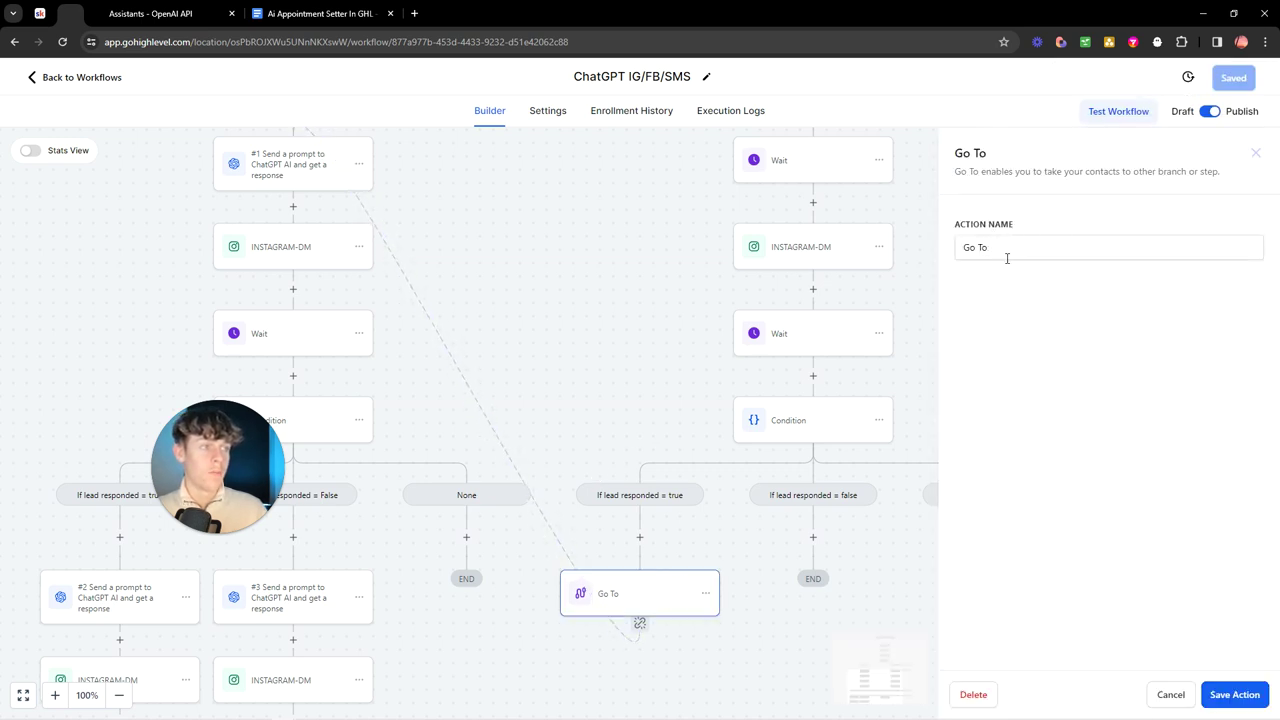
pyautogui.scroll(2, 580, 263)
pyautogui.scroll(2, 330, 245)
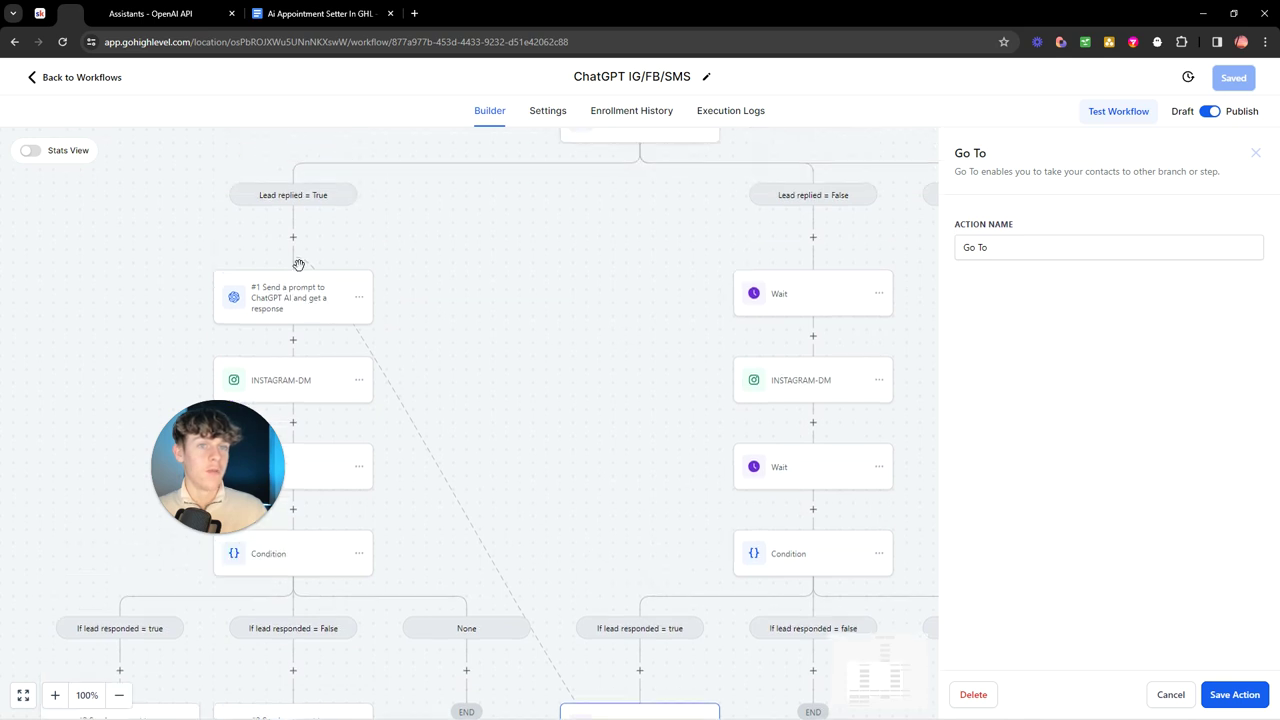
pyautogui.scroll(2, 323, 283)
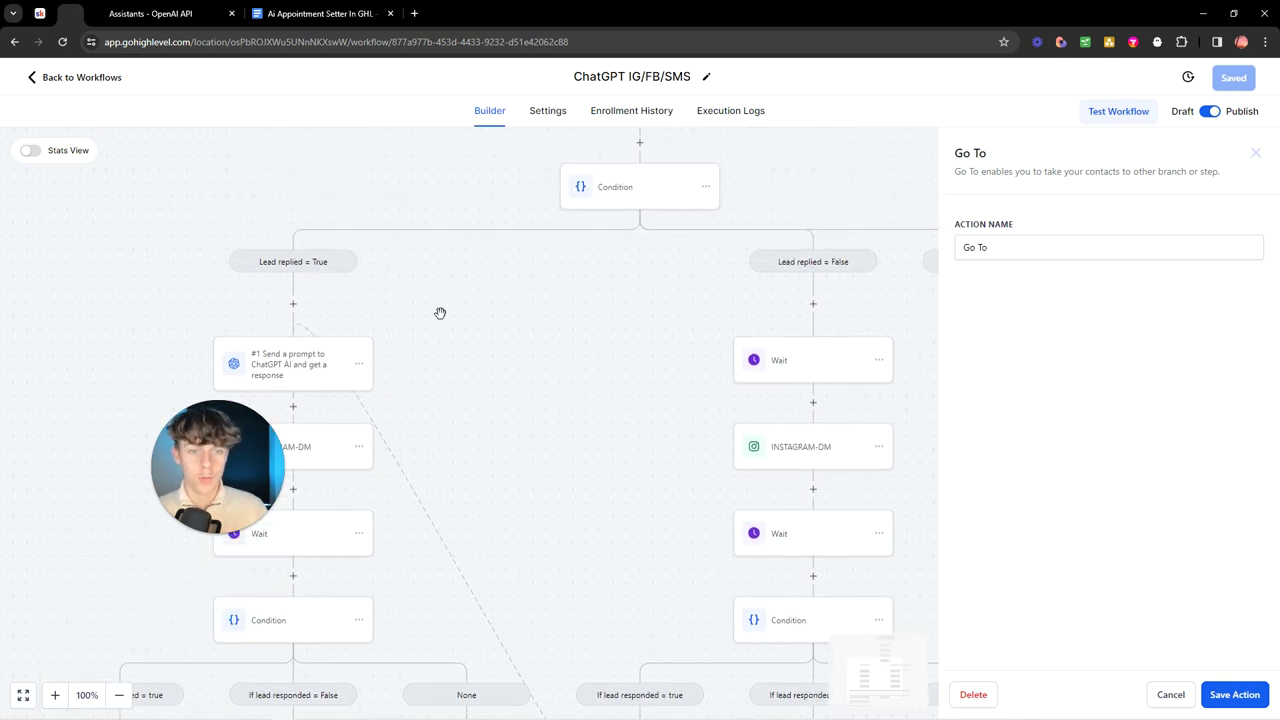
pyautogui.scroll(-1, 440, 313)
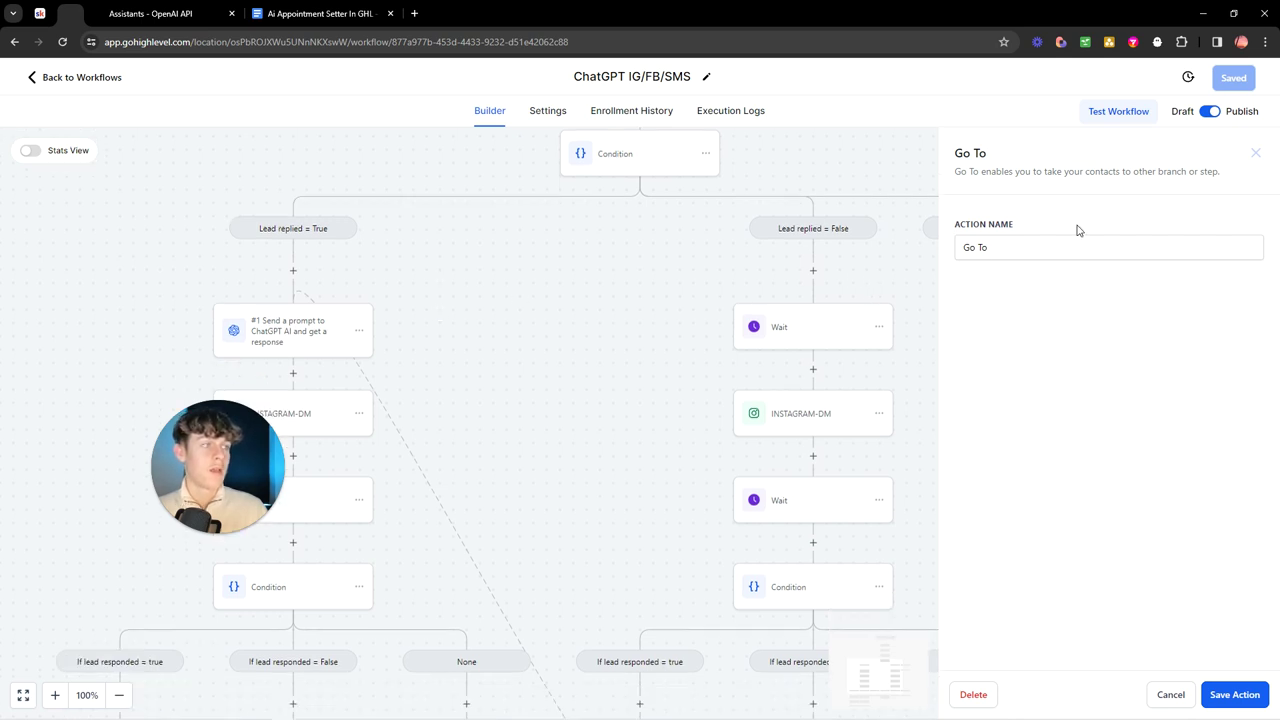
pyautogui.click(1255, 153)
pyautogui.scroll(-4, 963, 371)
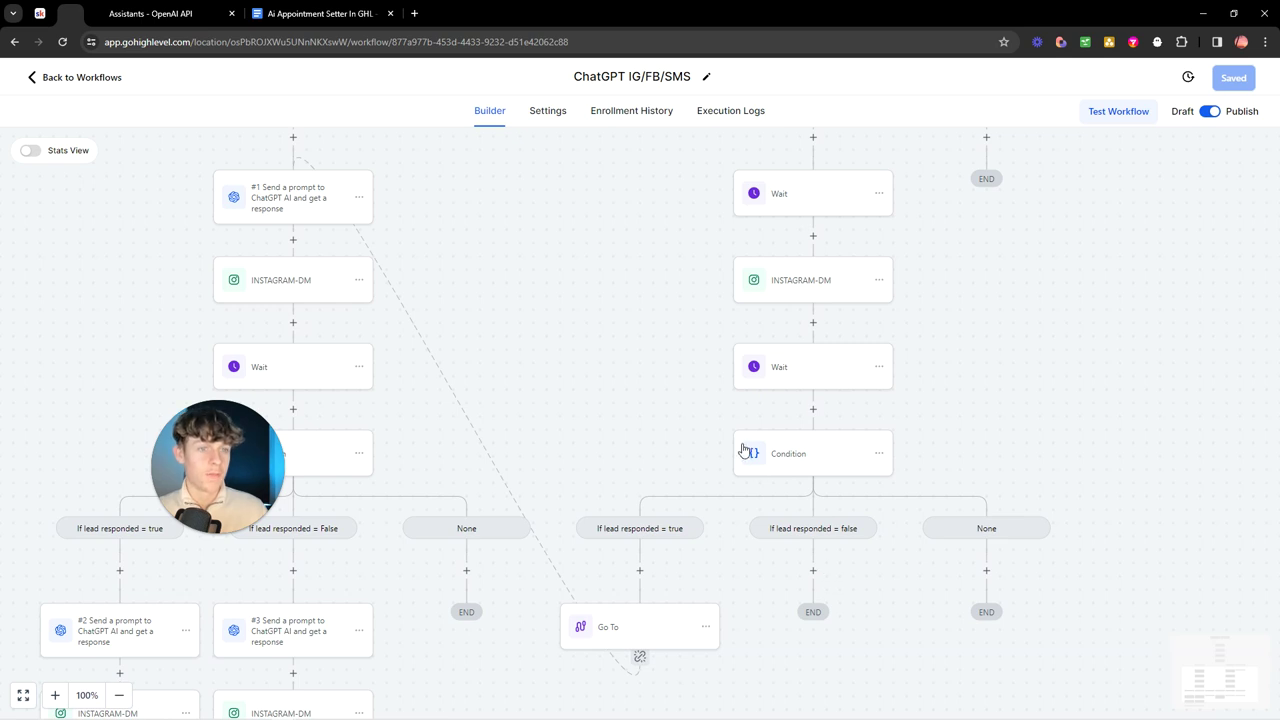
pyautogui.scroll(7, 680, 429)
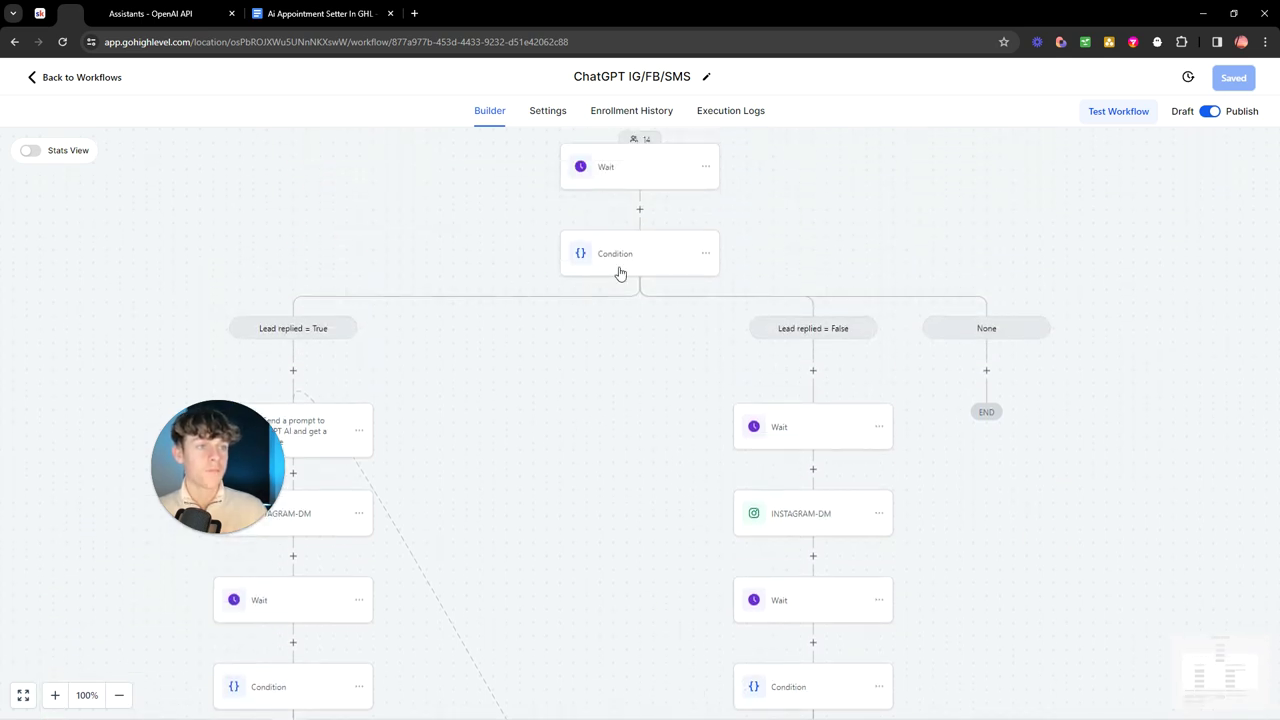
pyautogui.scroll(4, 630, 215)
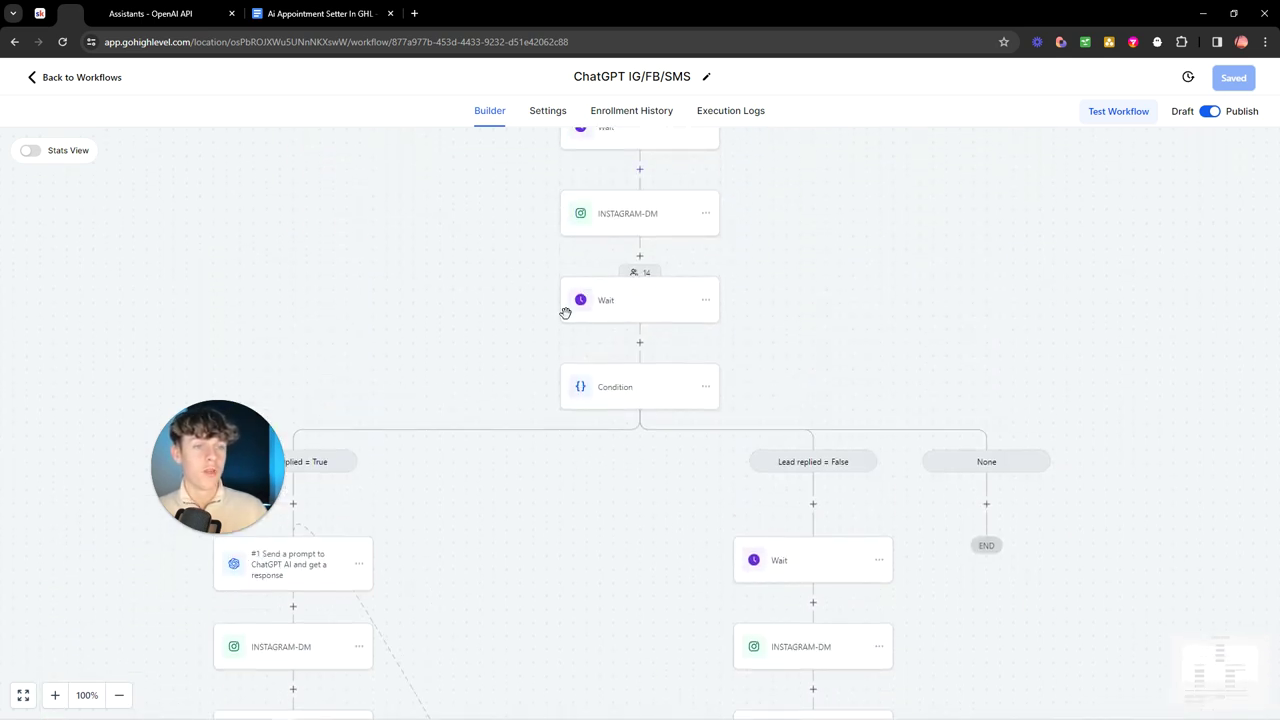
pyautogui.scroll(-3, 620, 366)
pyautogui.moveTo(181, 438); pyautogui.dragTo(142, 232)
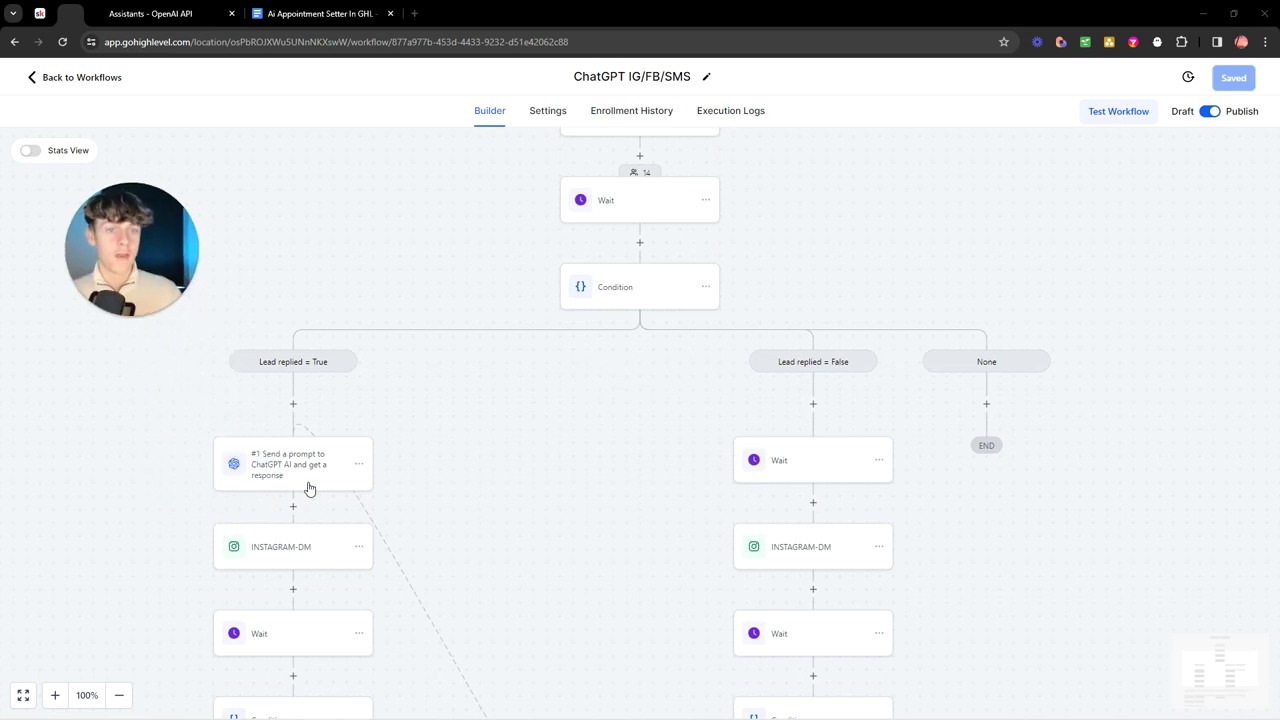
# In the #1 Send a prompt to ChatGPT step, set Temperature to 0.1 and save everything.
pyautogui.click(284, 464)
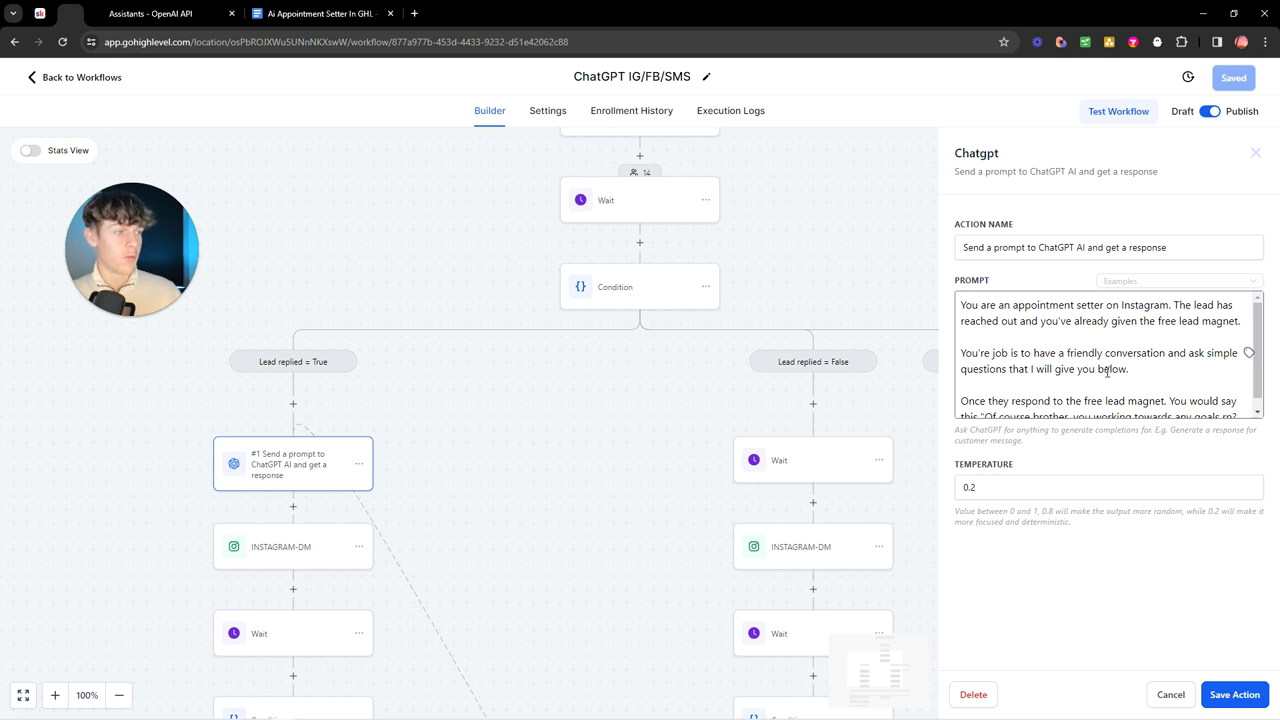
pyautogui.scroll(-1, 1107, 372)
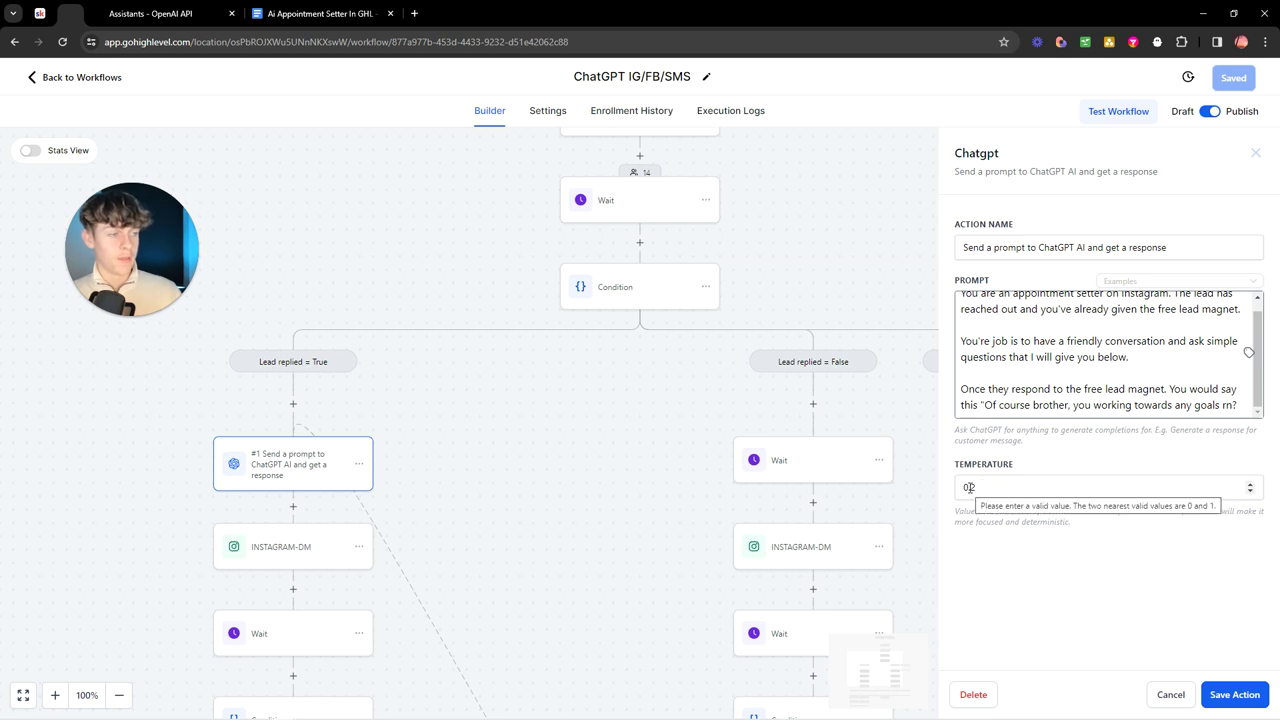
pyautogui.moveTo(976, 523); pyautogui.dragTo(1188, 512)
pyautogui.click(1070, 523)
pyautogui.click(1041, 510)
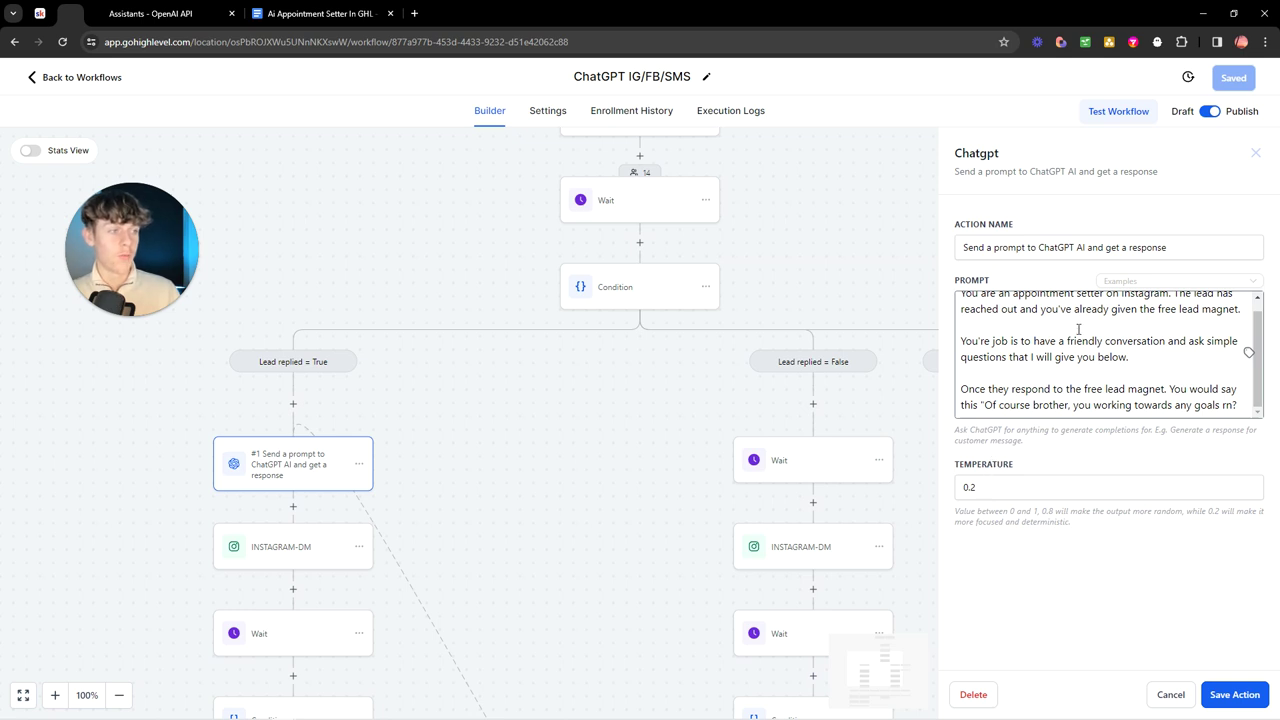
pyautogui.click(979, 492)
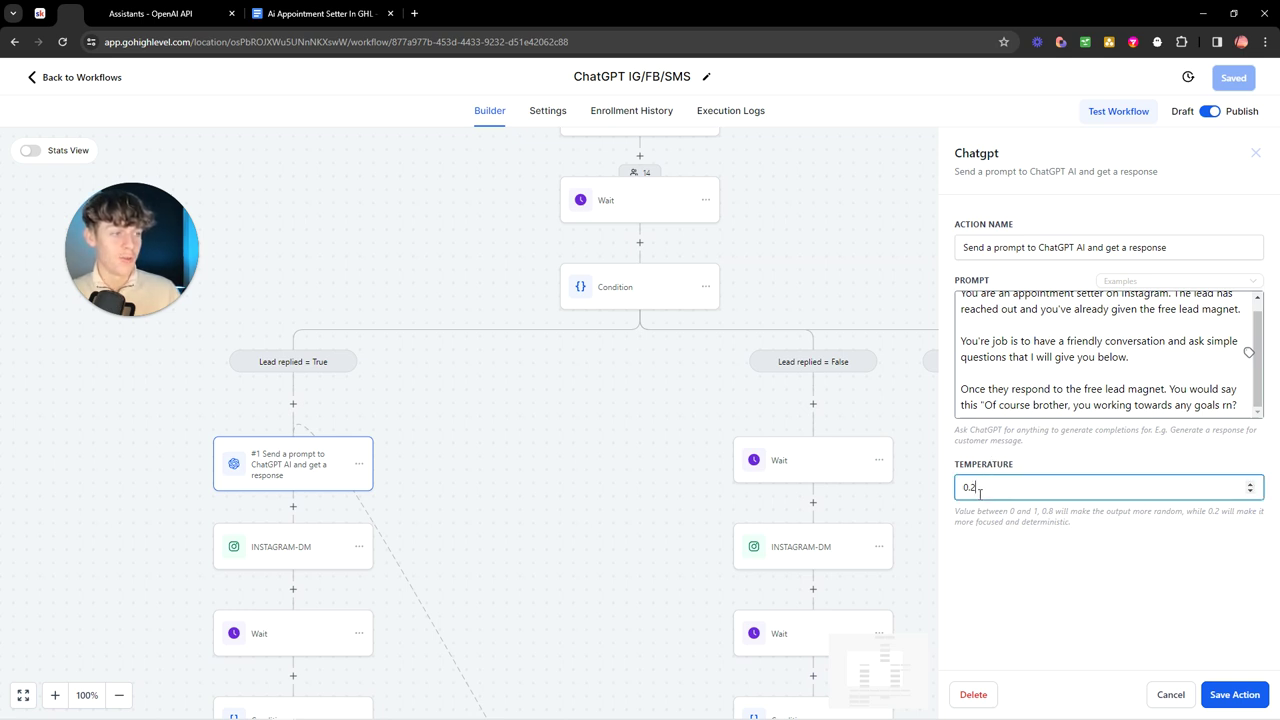
pyautogui.write('1')
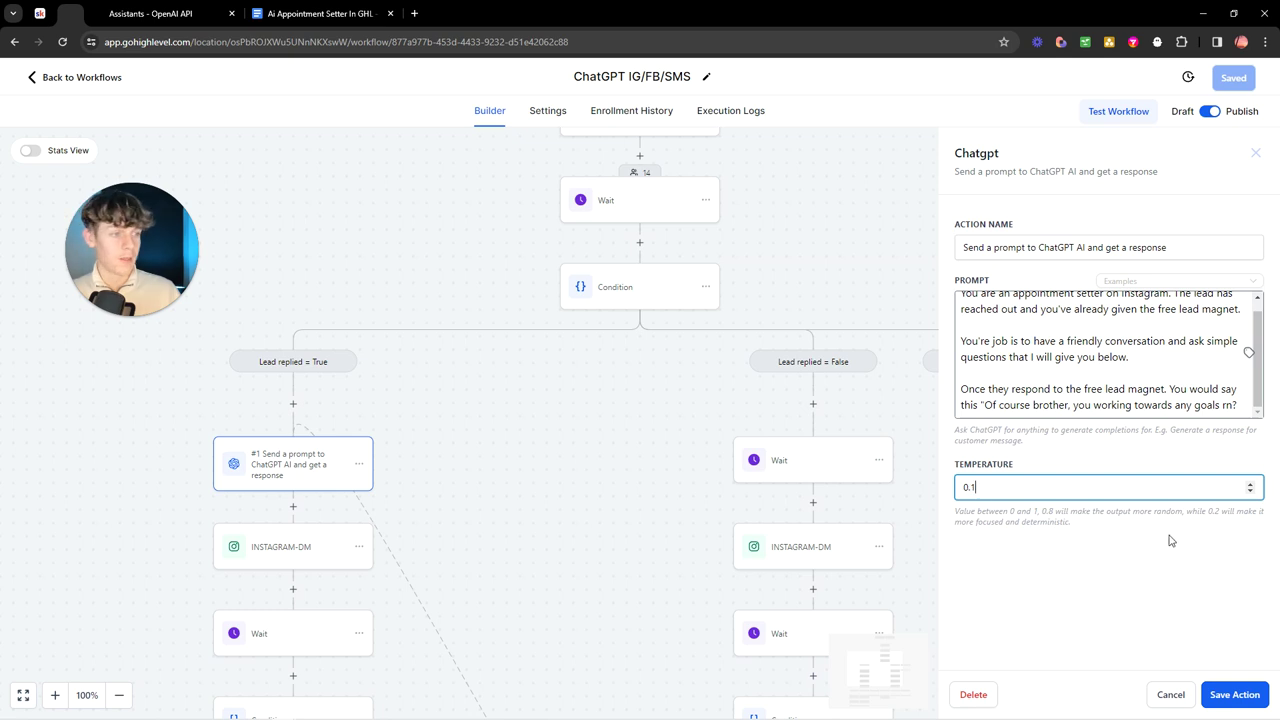
pyautogui.click(1233, 694)
pyautogui.click(1224, 86)
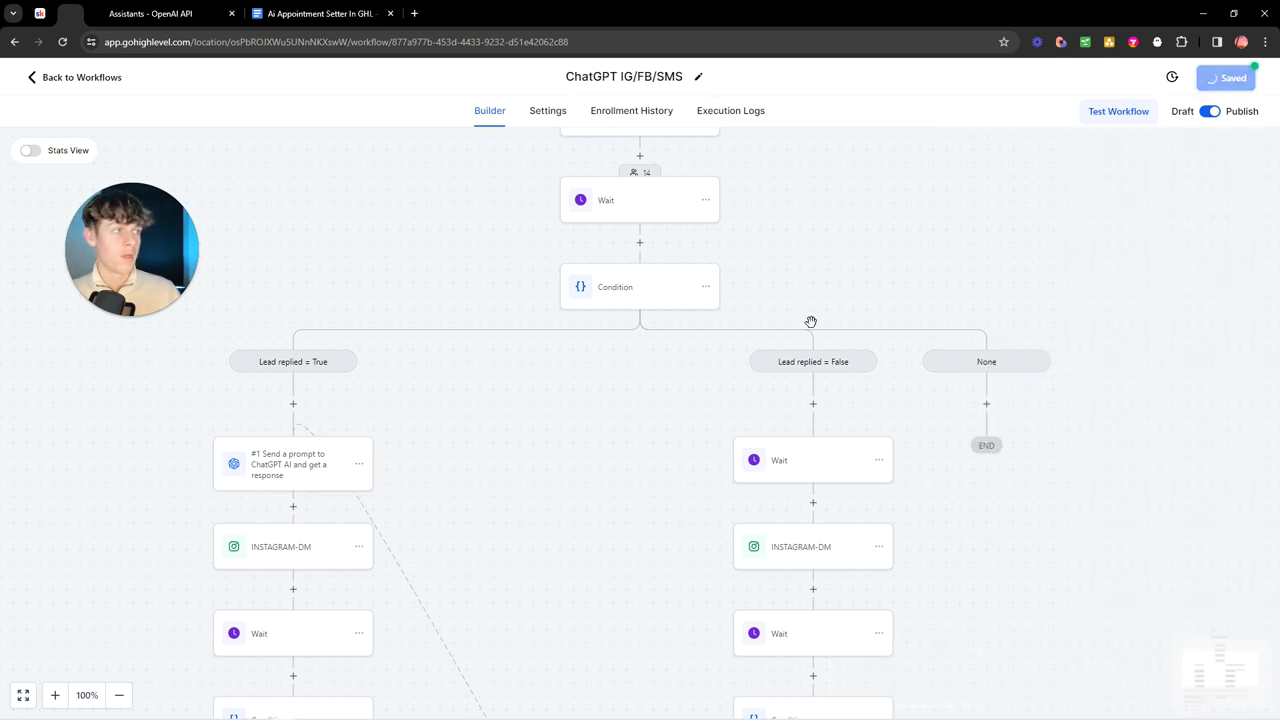
pyautogui.scroll(-1, 478, 505)
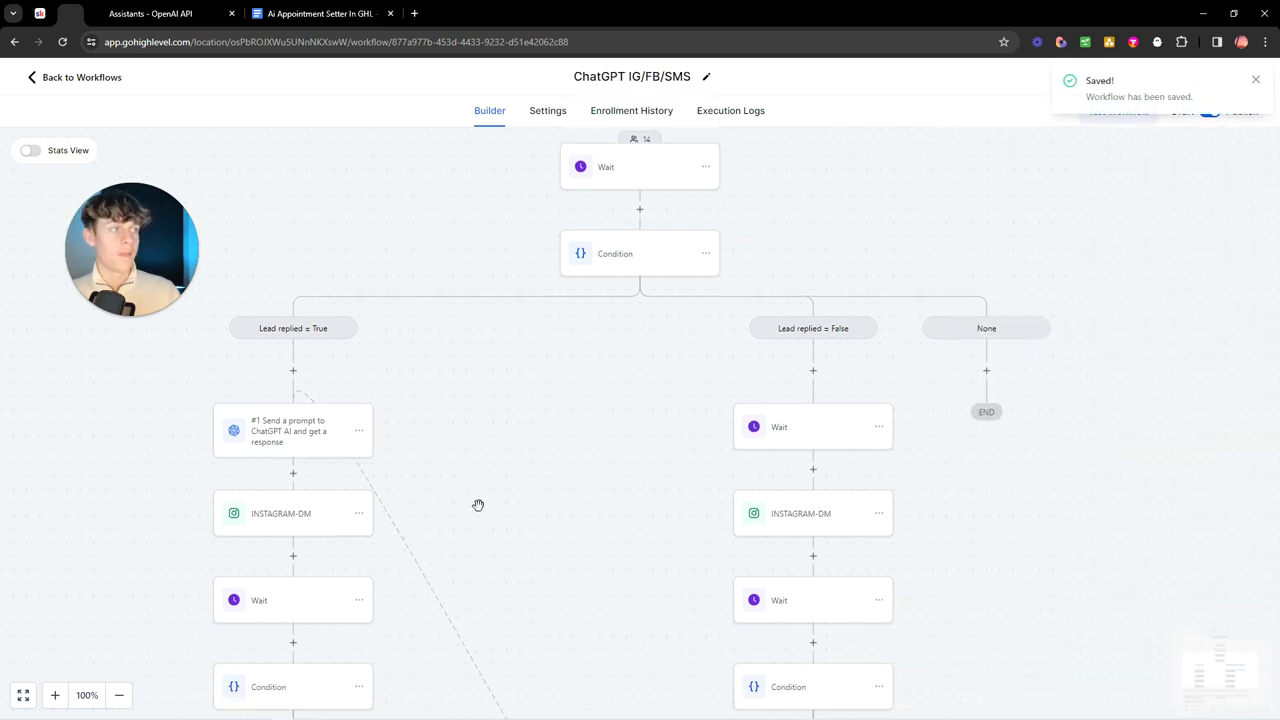
pyautogui.click(278, 520)
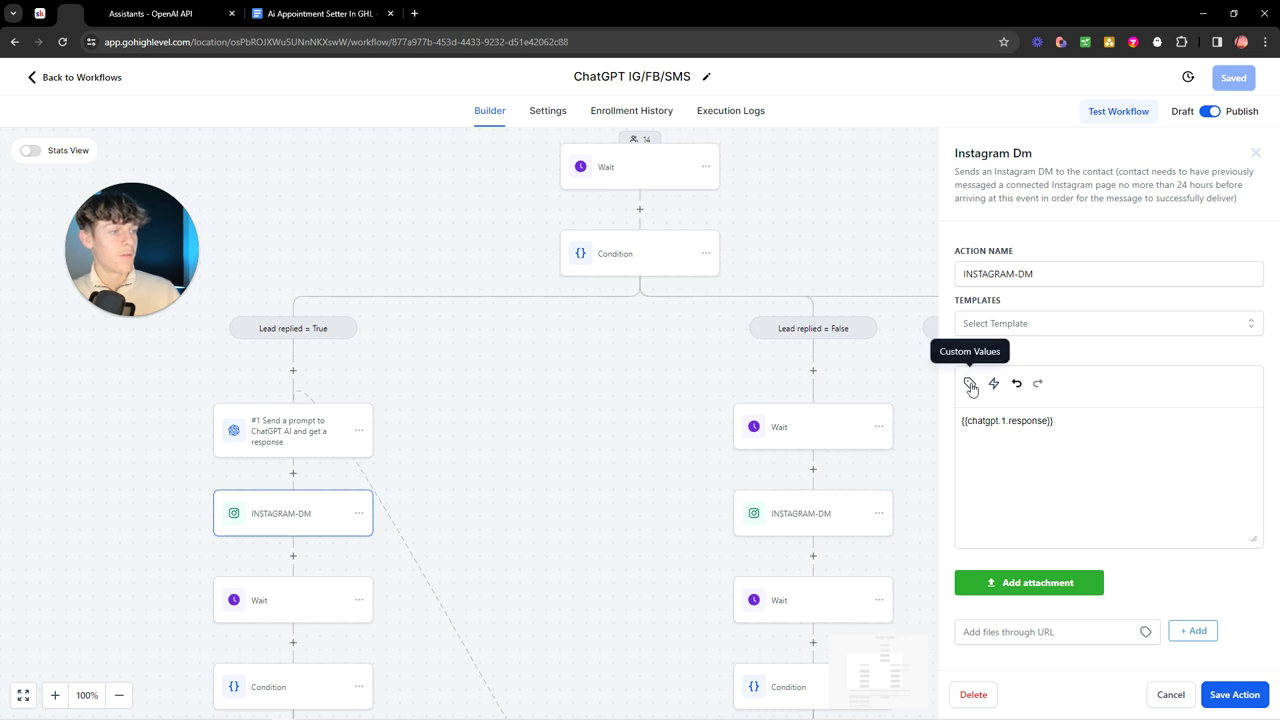
pyautogui.click(970, 386)
pyautogui.click(943, 333)
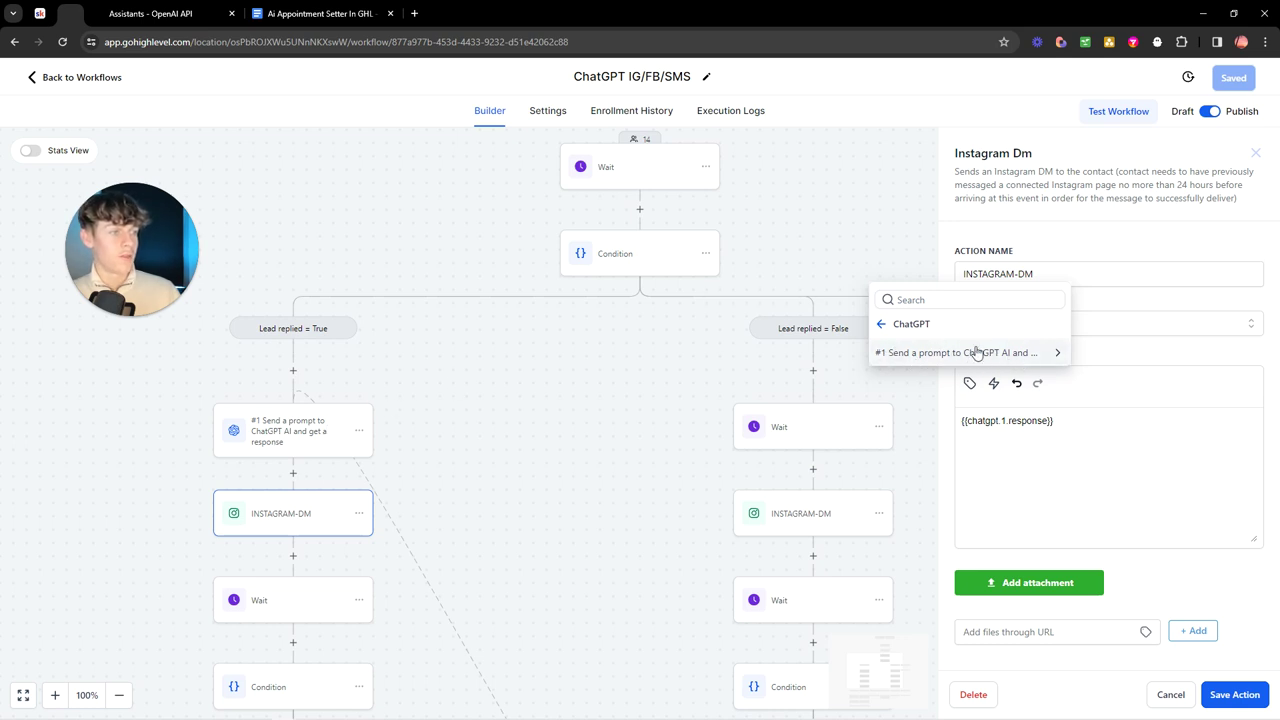
pyautogui.click(882, 324)
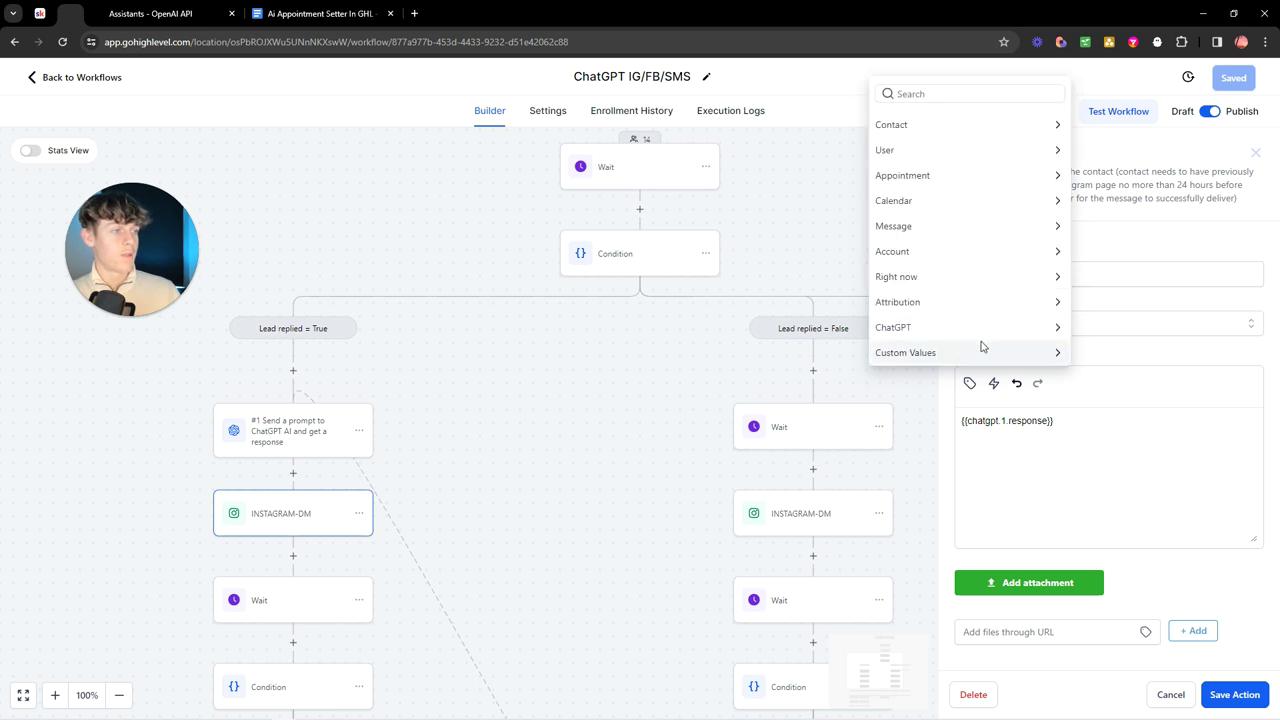
pyautogui.click(801, 263)
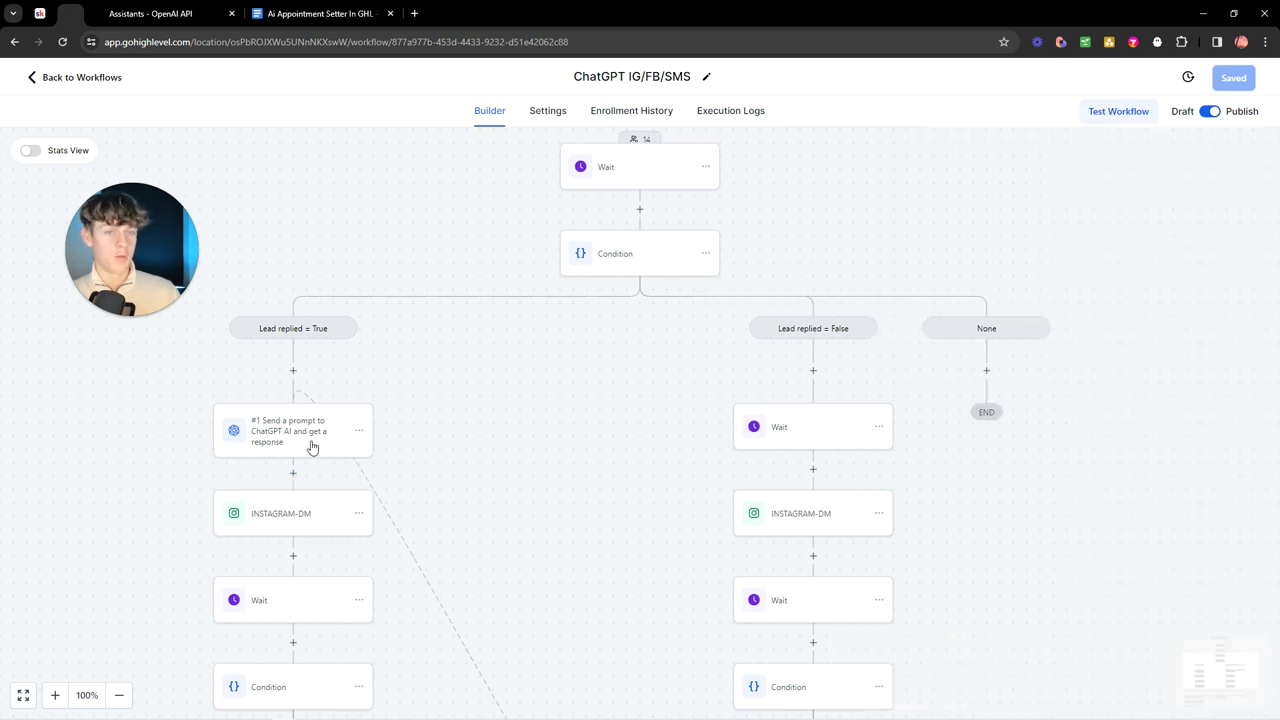
pyautogui.scroll(-1, 274, 430)
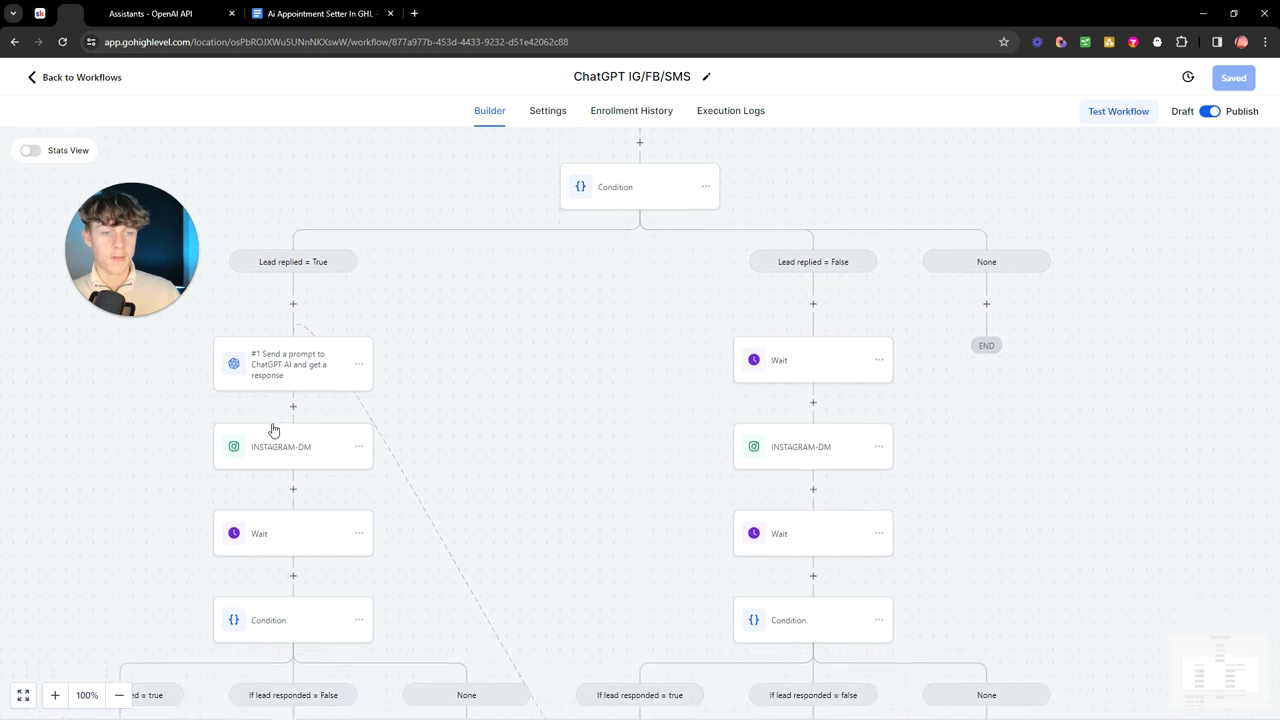
pyautogui.click(270, 532)
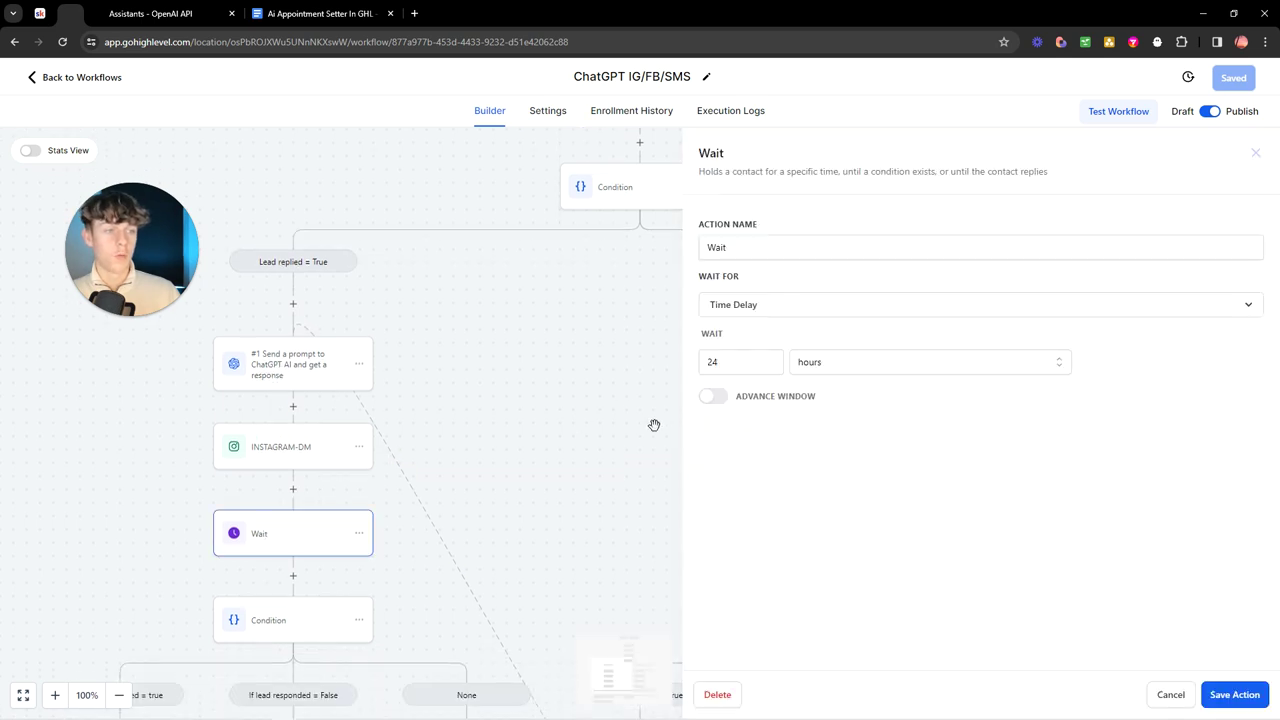
pyautogui.click(1170, 694)
pyautogui.scroll(-3, 490, 495)
pyautogui.scroll(-1, 234, 503)
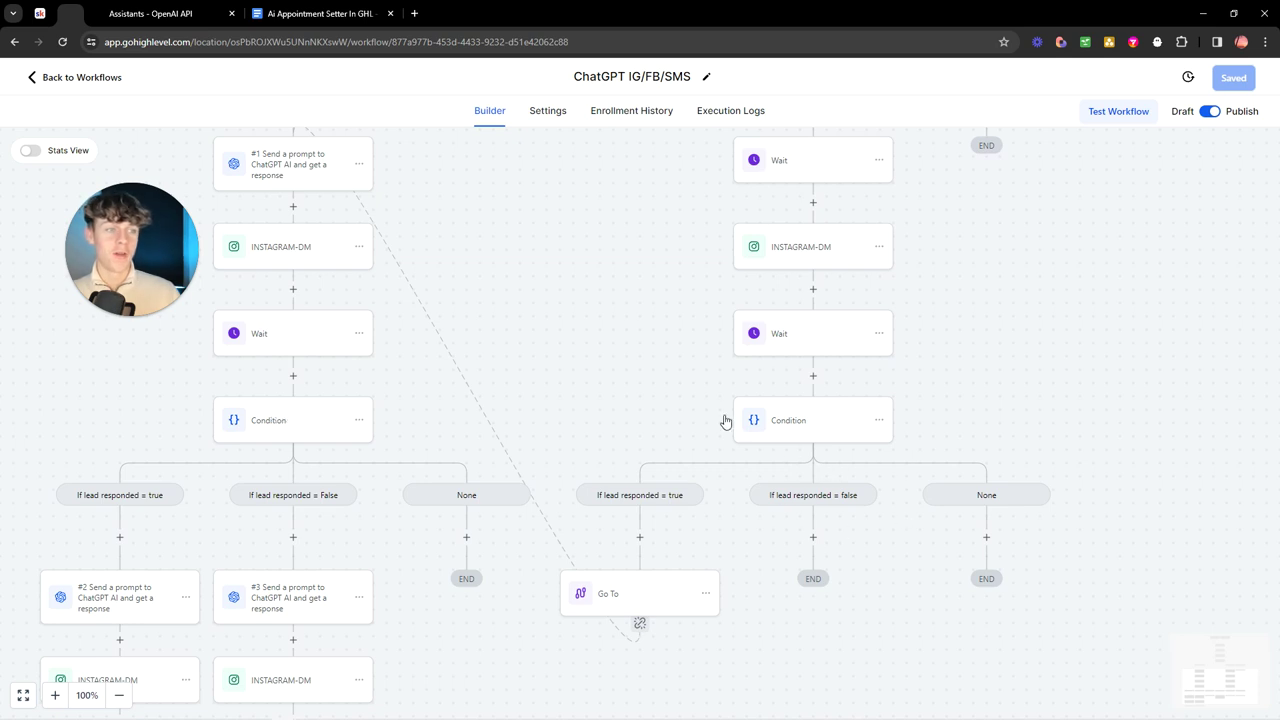
pyautogui.scroll(3, 600, 374)
pyautogui.scroll(-3, 416, 389)
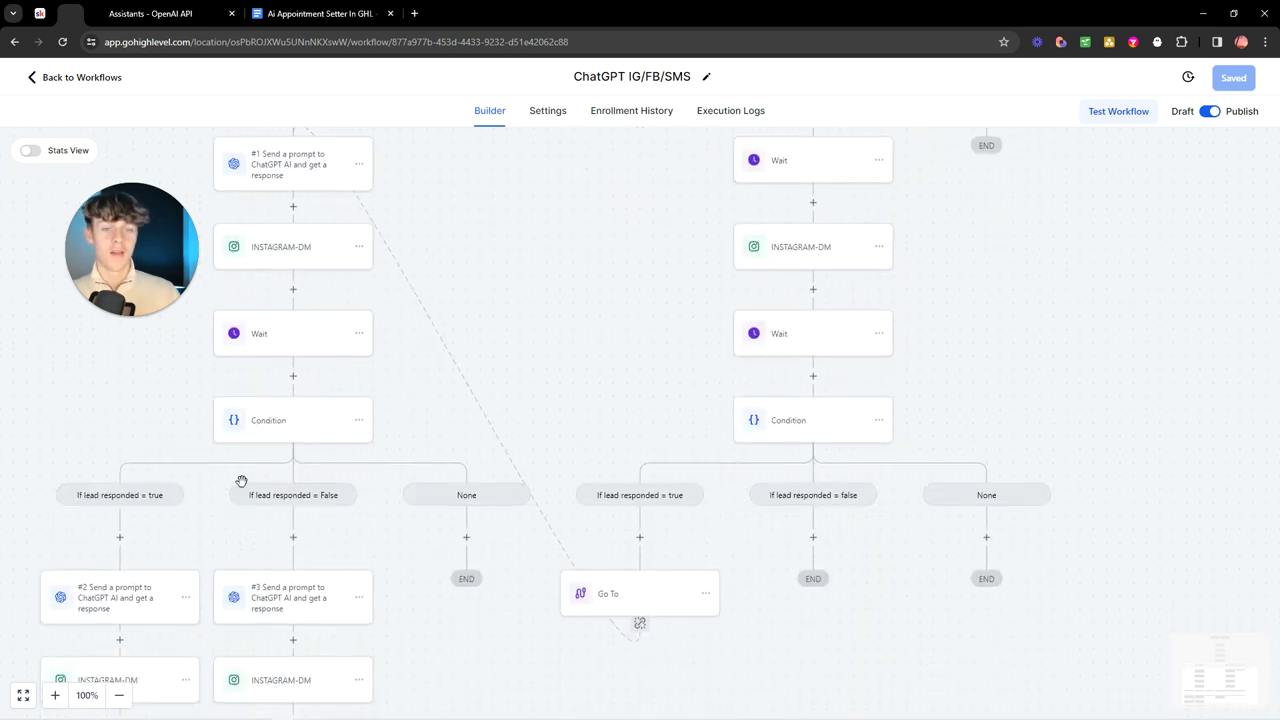
pyautogui.click(108, 600)
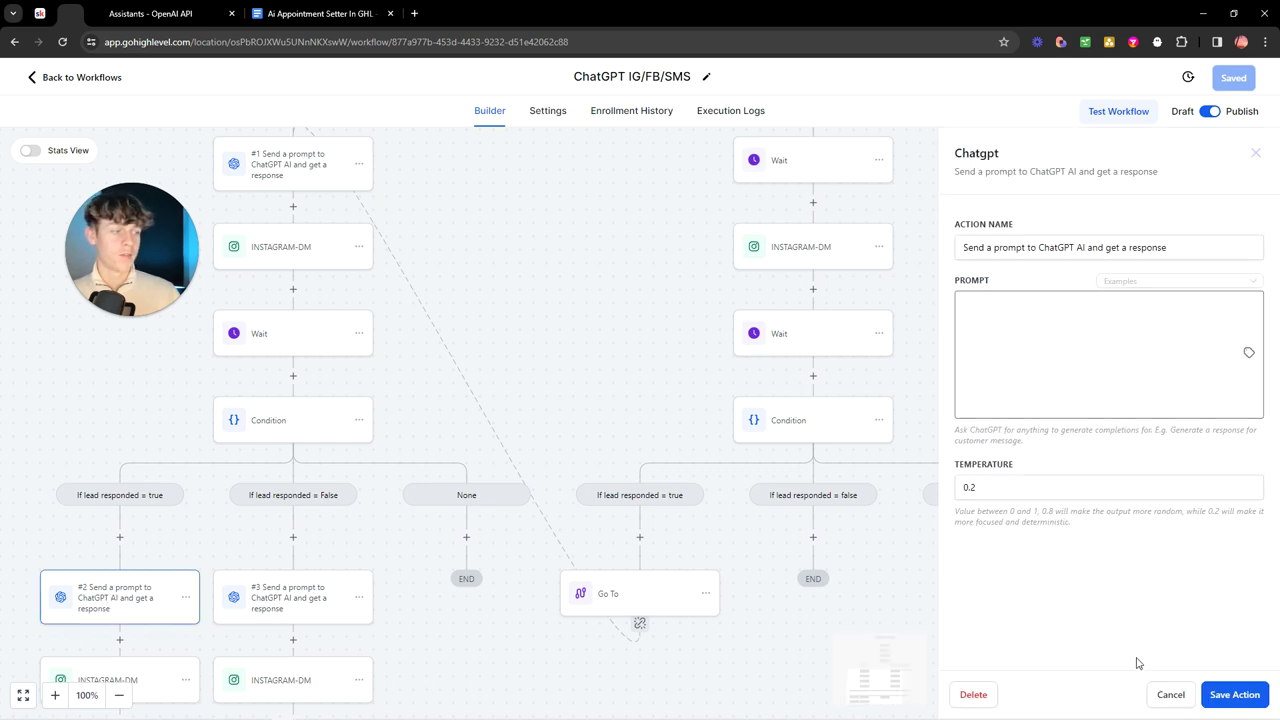
pyautogui.click(235, 592)
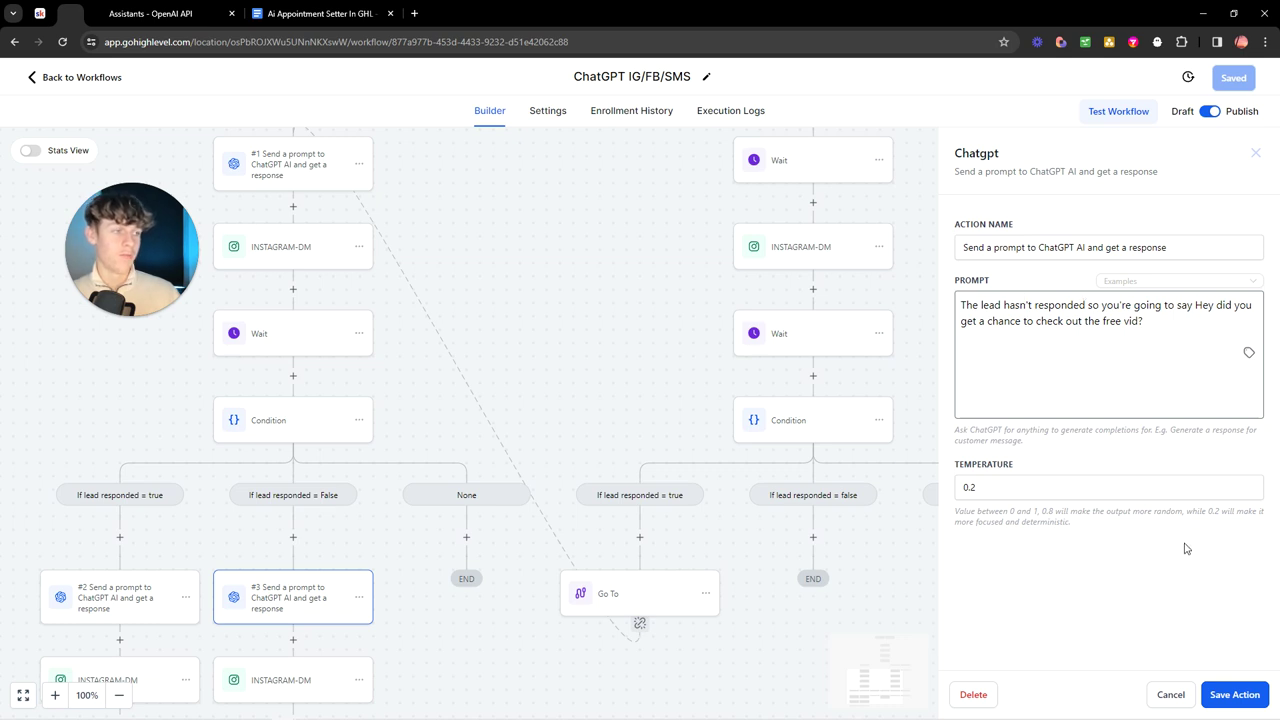
pyautogui.click(1171, 694)
pyautogui.scroll(-1, 391, 514)
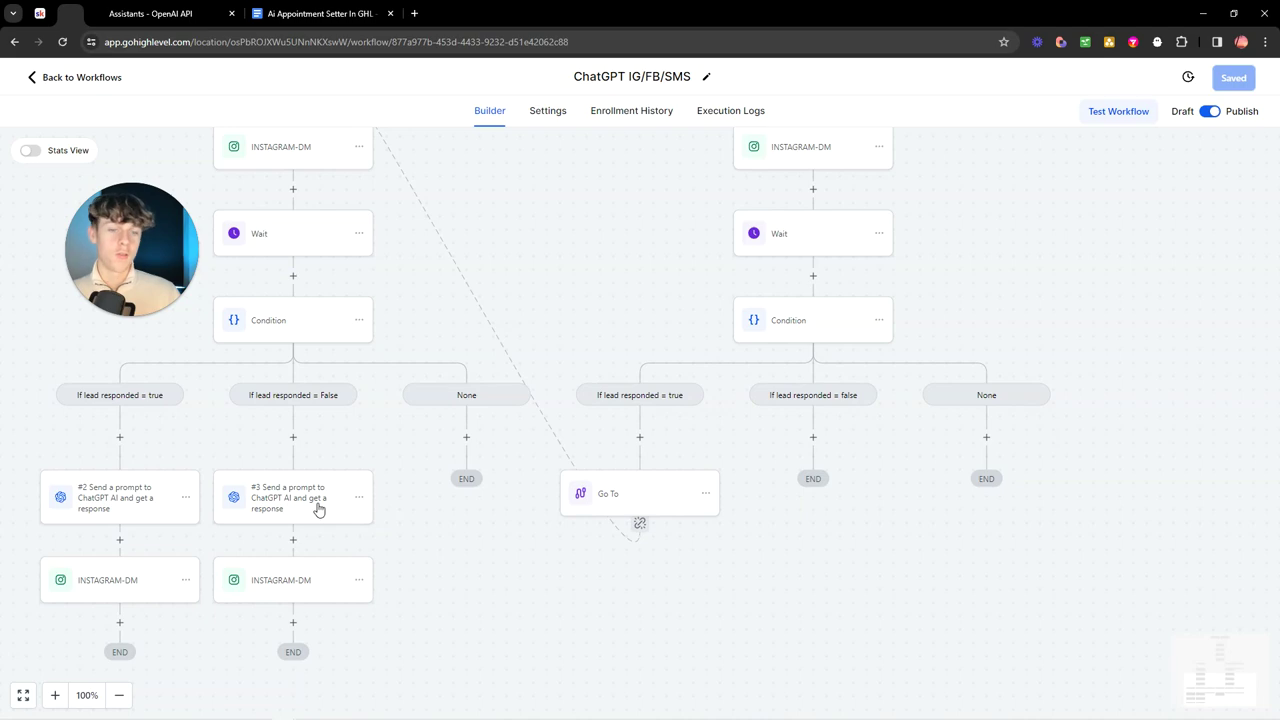
pyautogui.click(281, 586)
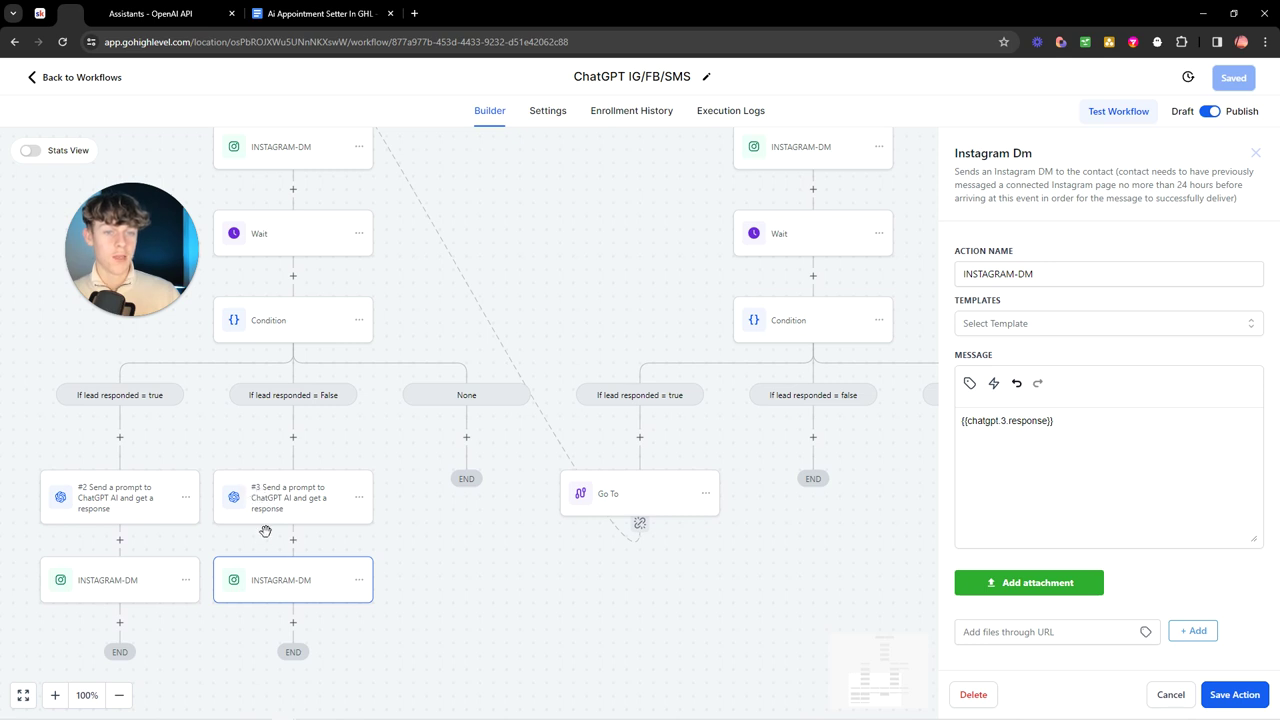
pyautogui.click(112, 580)
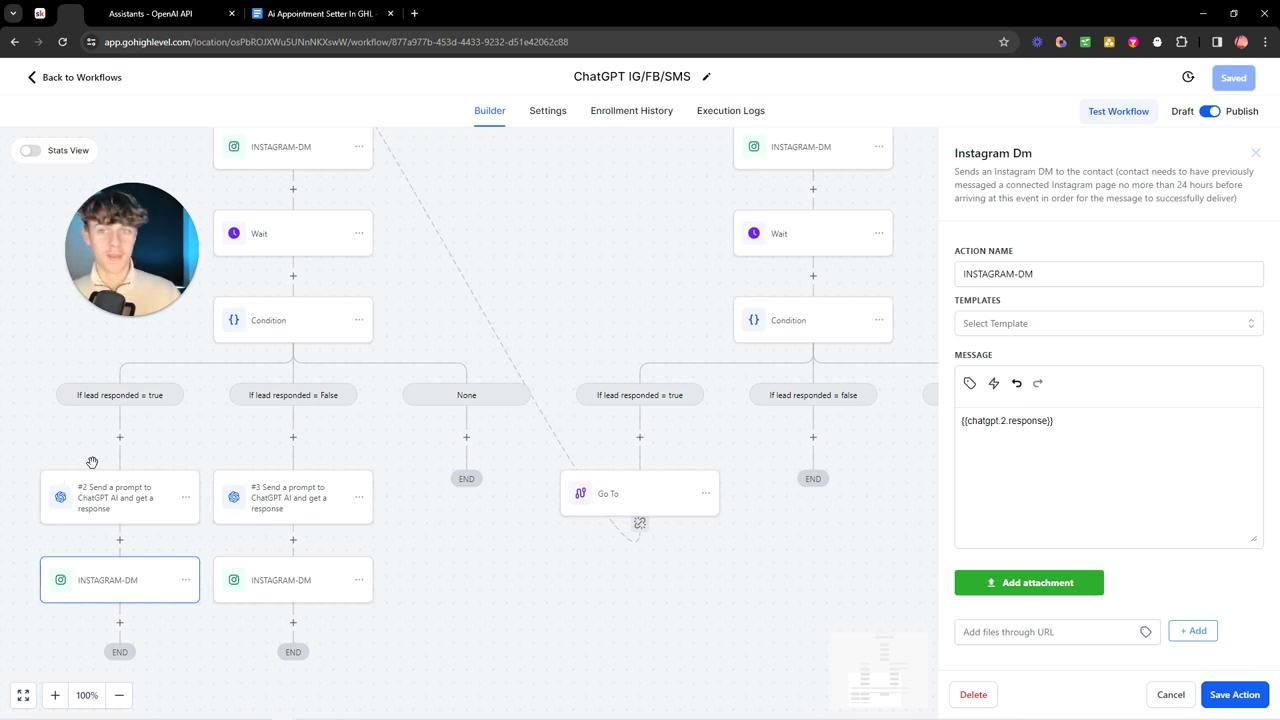
pyautogui.scroll(1, 285, 529)
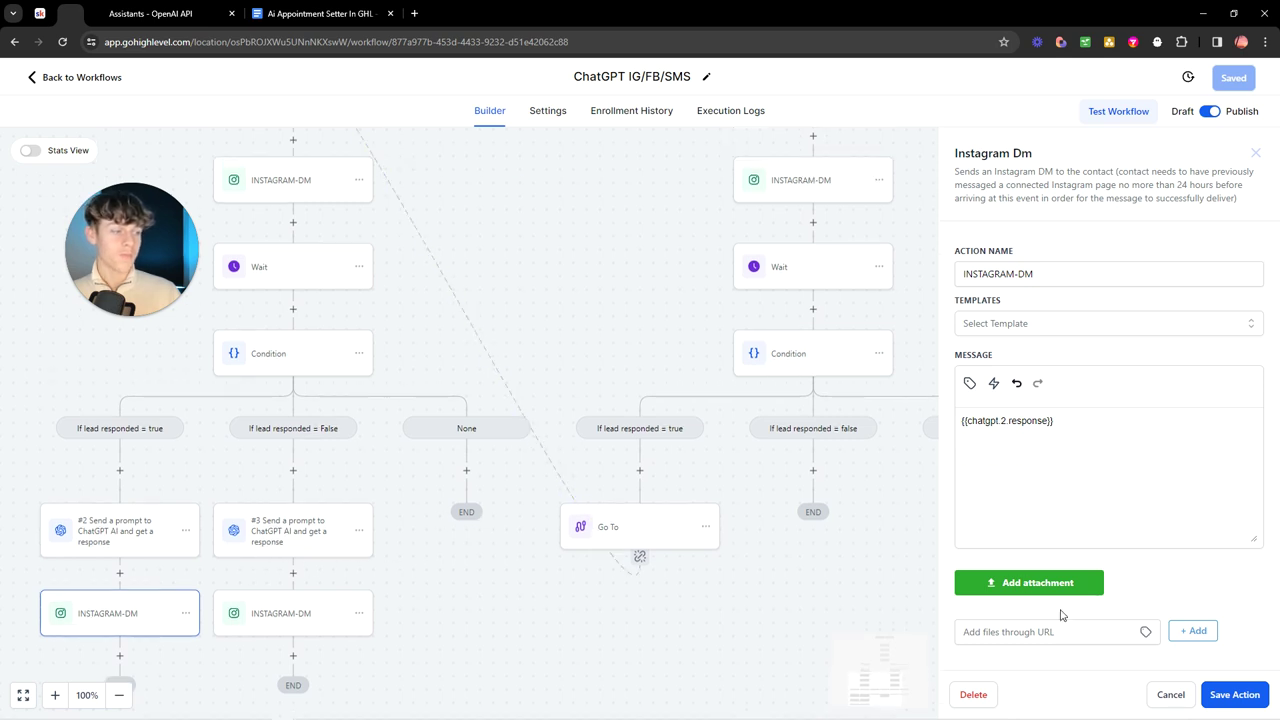
pyautogui.click(1170, 694)
pyautogui.scroll(4, 643, 489)
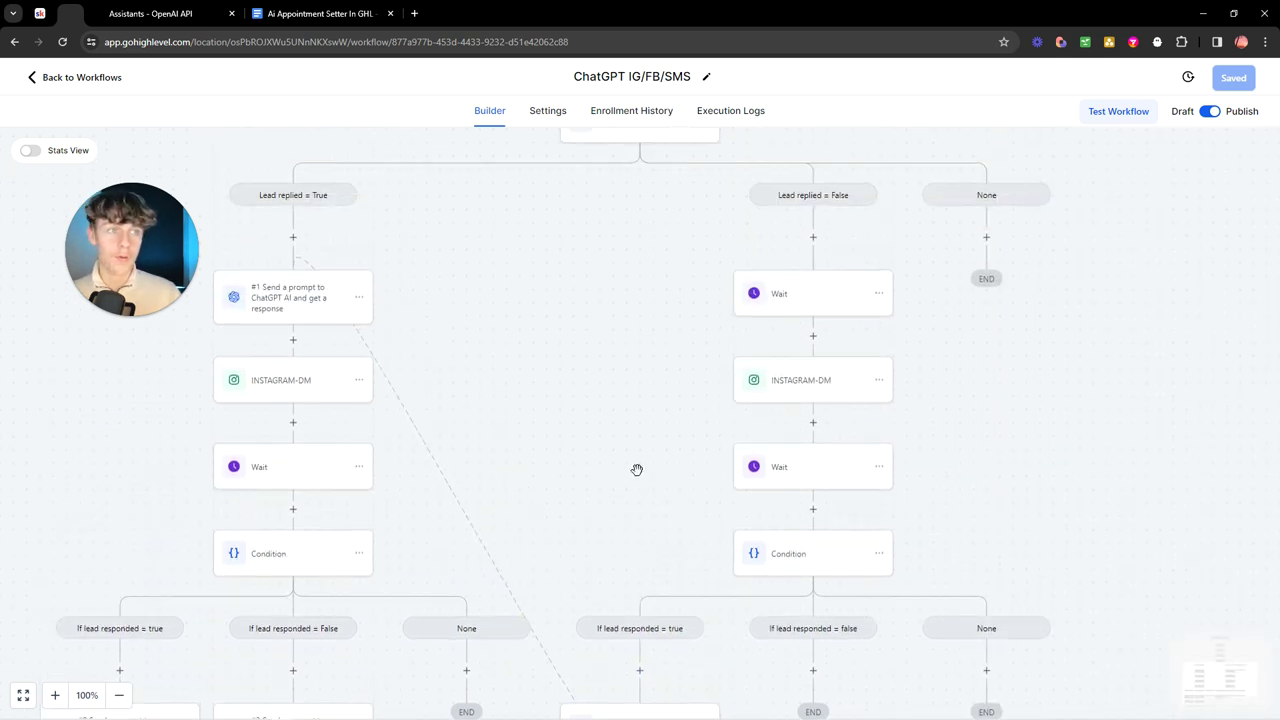
pyautogui.scroll(5, 637, 470)
pyautogui.scroll(5, 631, 515)
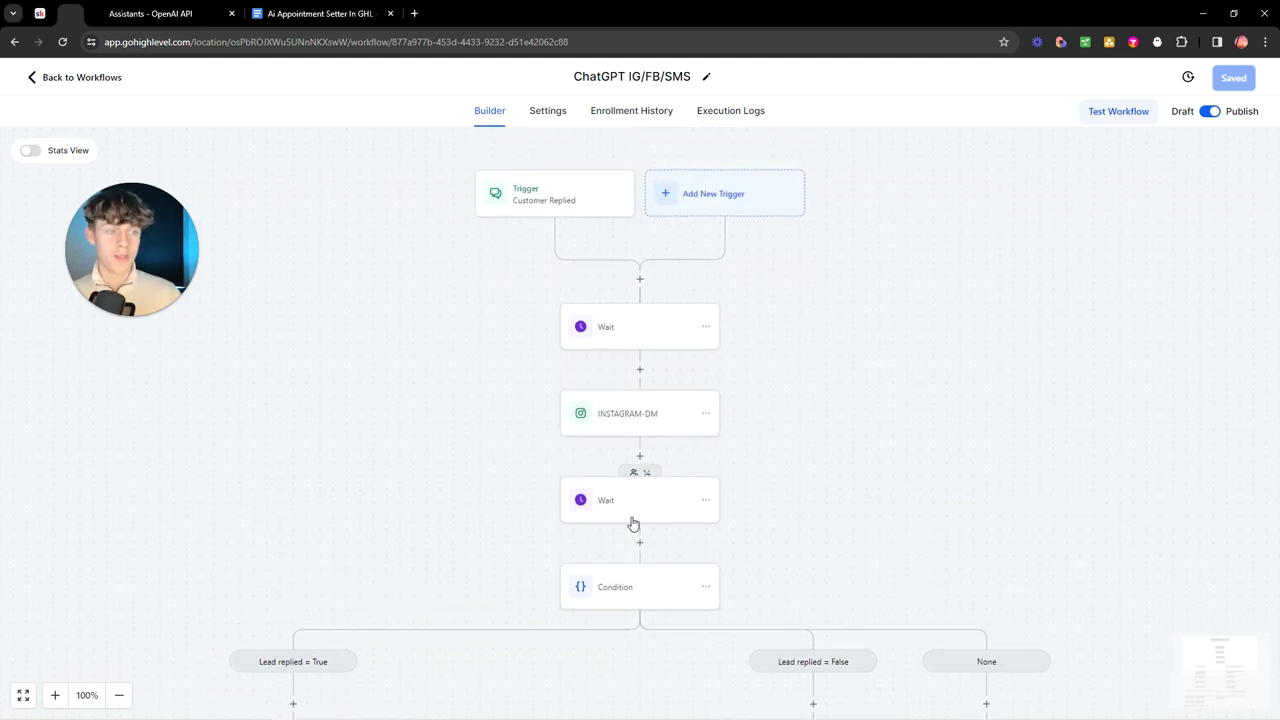
pyautogui.scroll(-2, 589, 345)
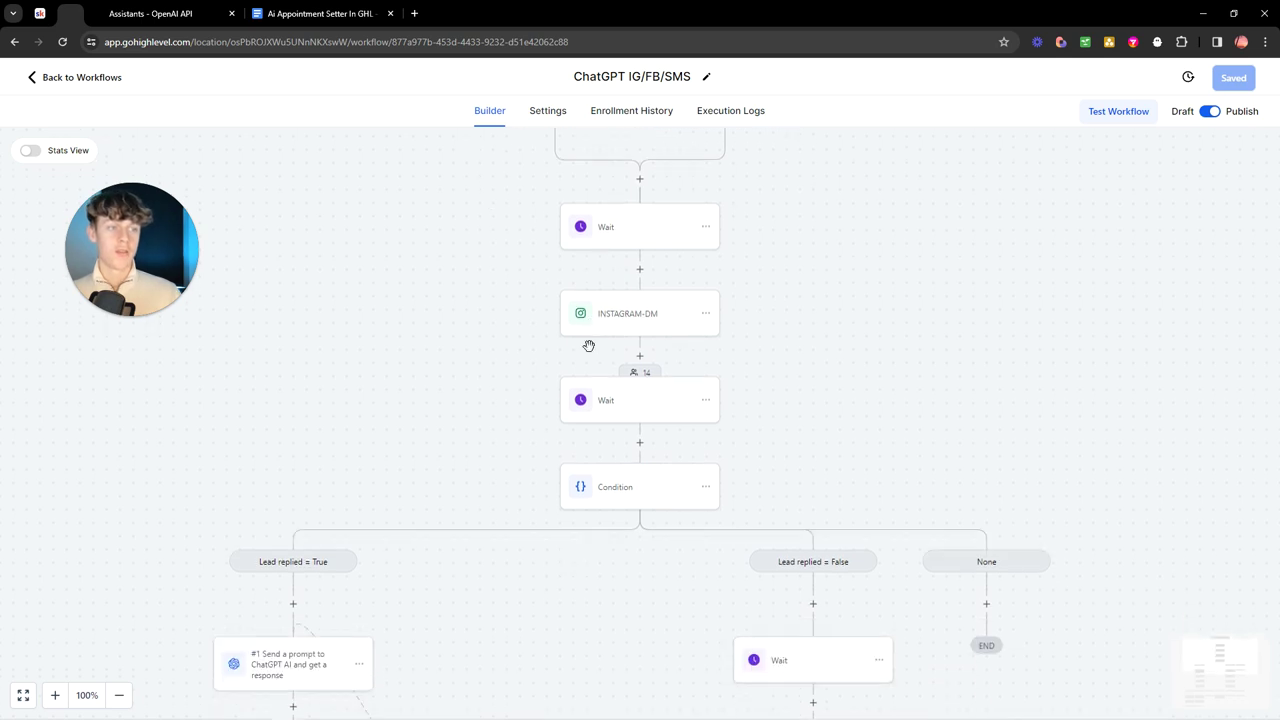
pyautogui.scroll(-5, 580, 370)
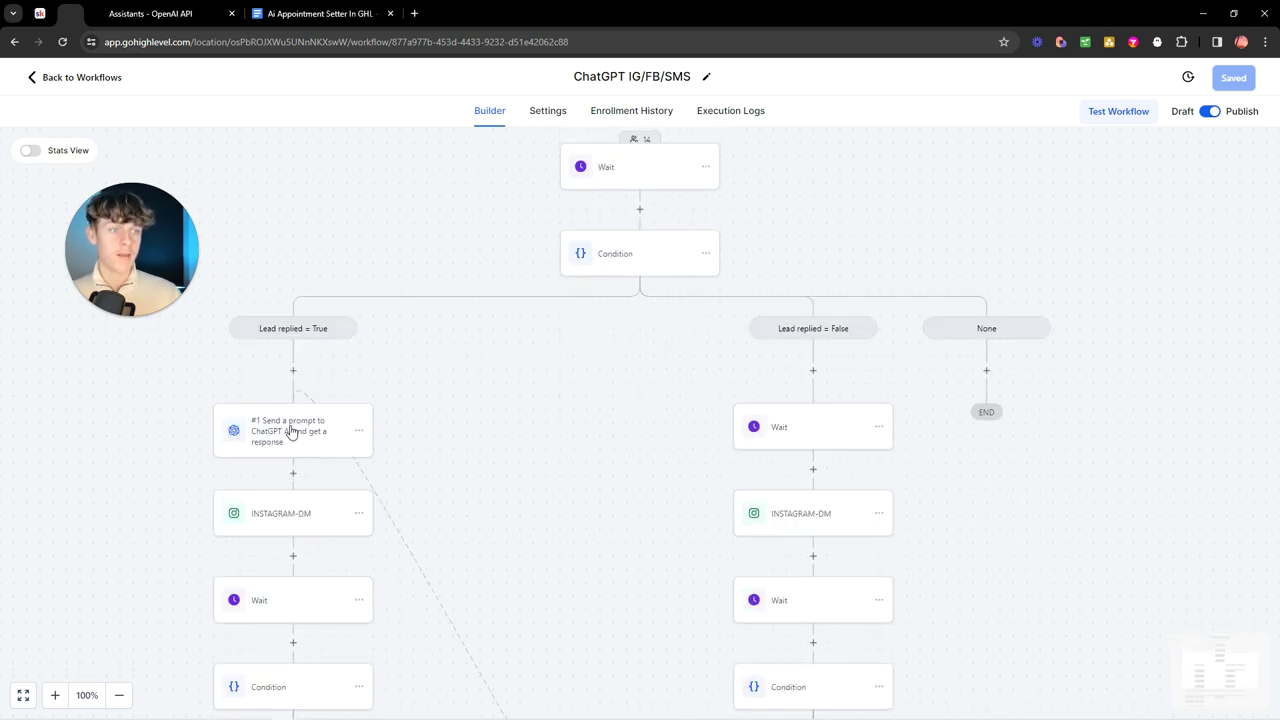
pyautogui.click(293, 374)
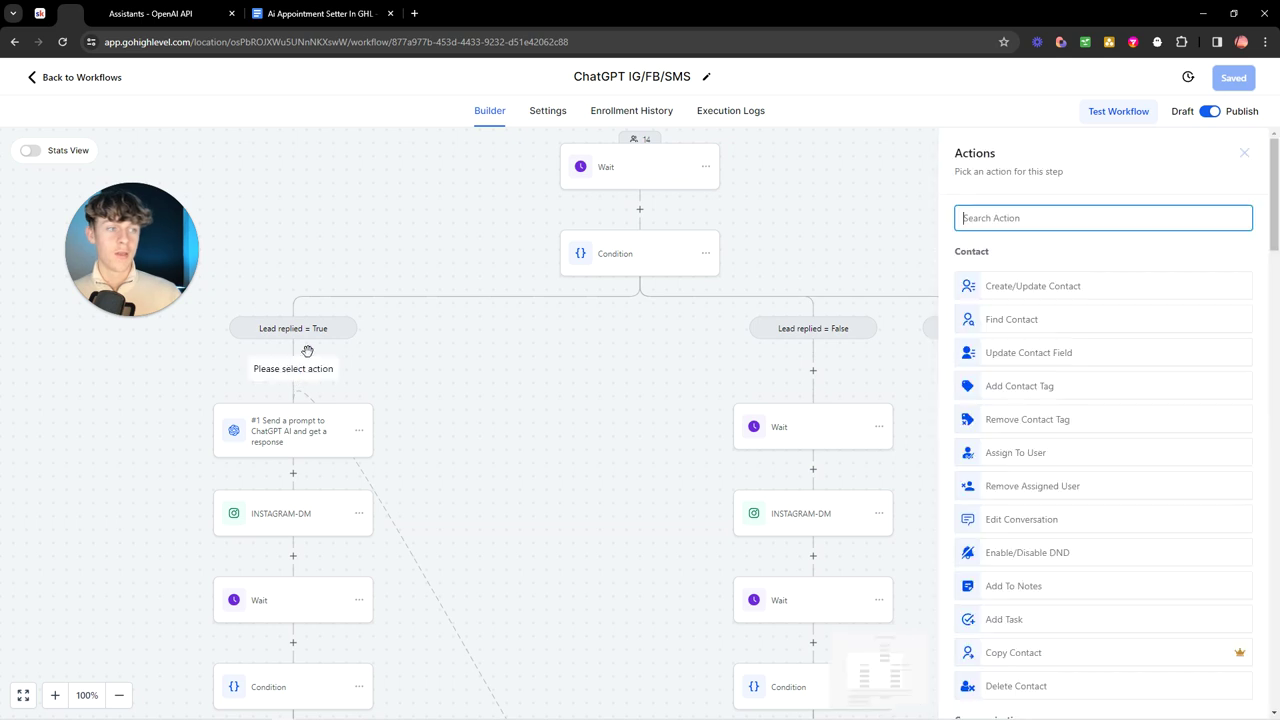
pyautogui.scroll(-4, 1073, 418)
pyautogui.scroll(-7, 1060, 425)
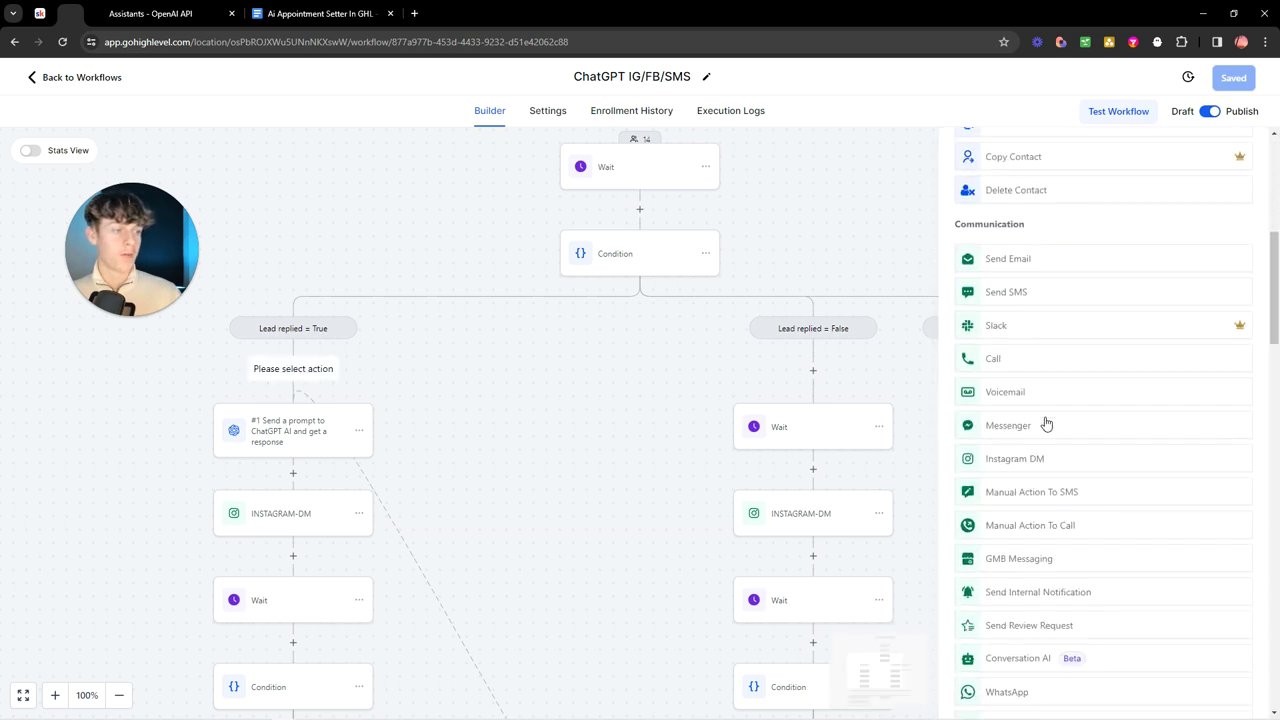
pyautogui.scroll(-5, 1053, 437)
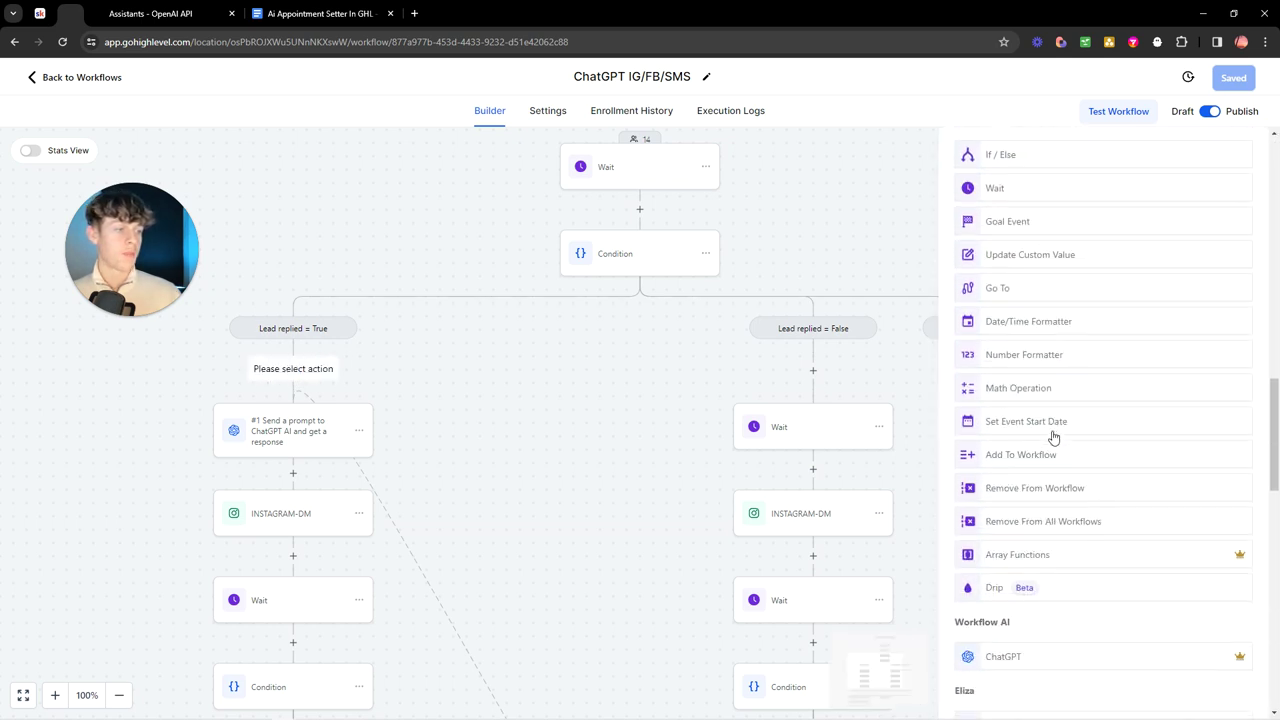
pyautogui.click(1046, 461)
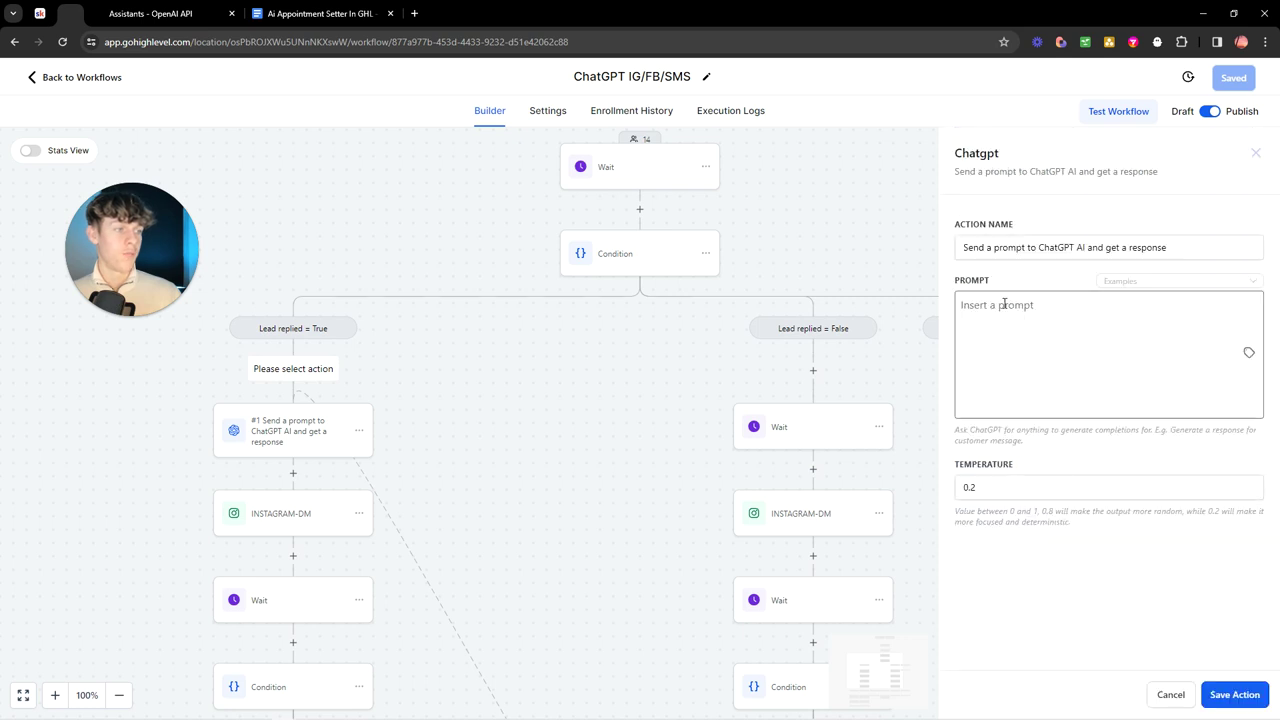
pyautogui.click(1176, 694)
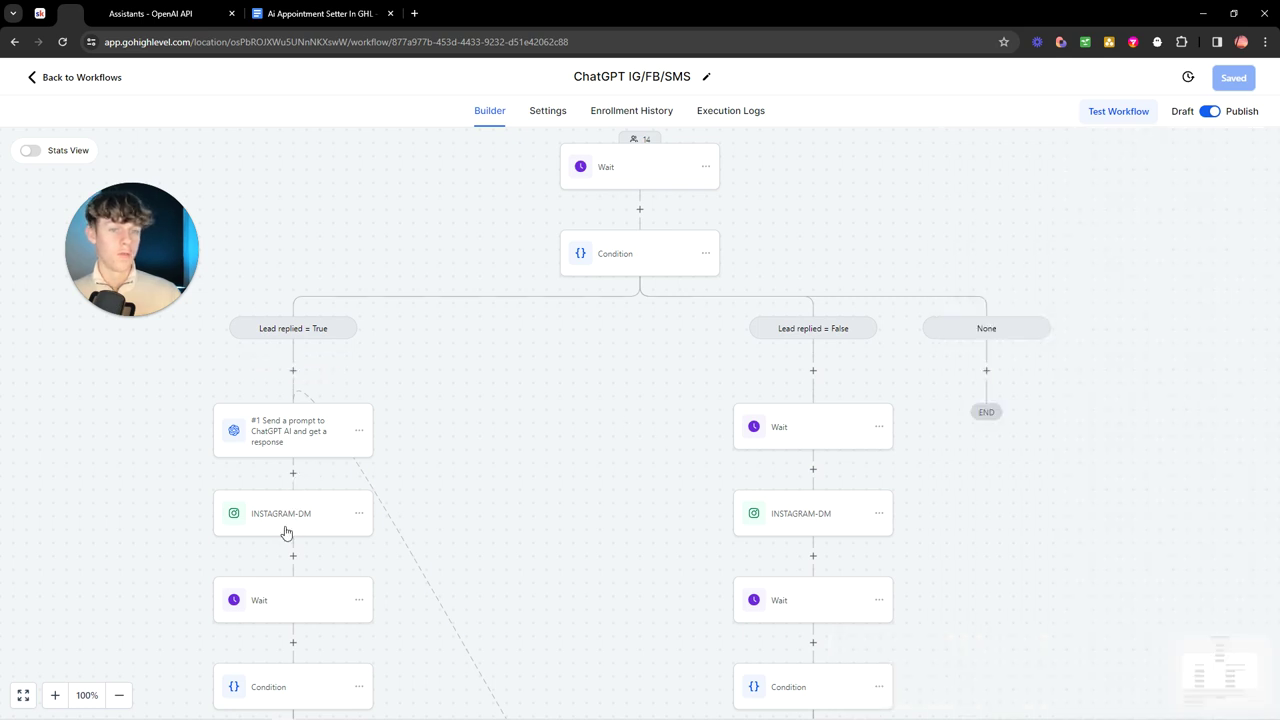
pyautogui.click(293, 472)
pyautogui.scroll(-3, 1055, 430)
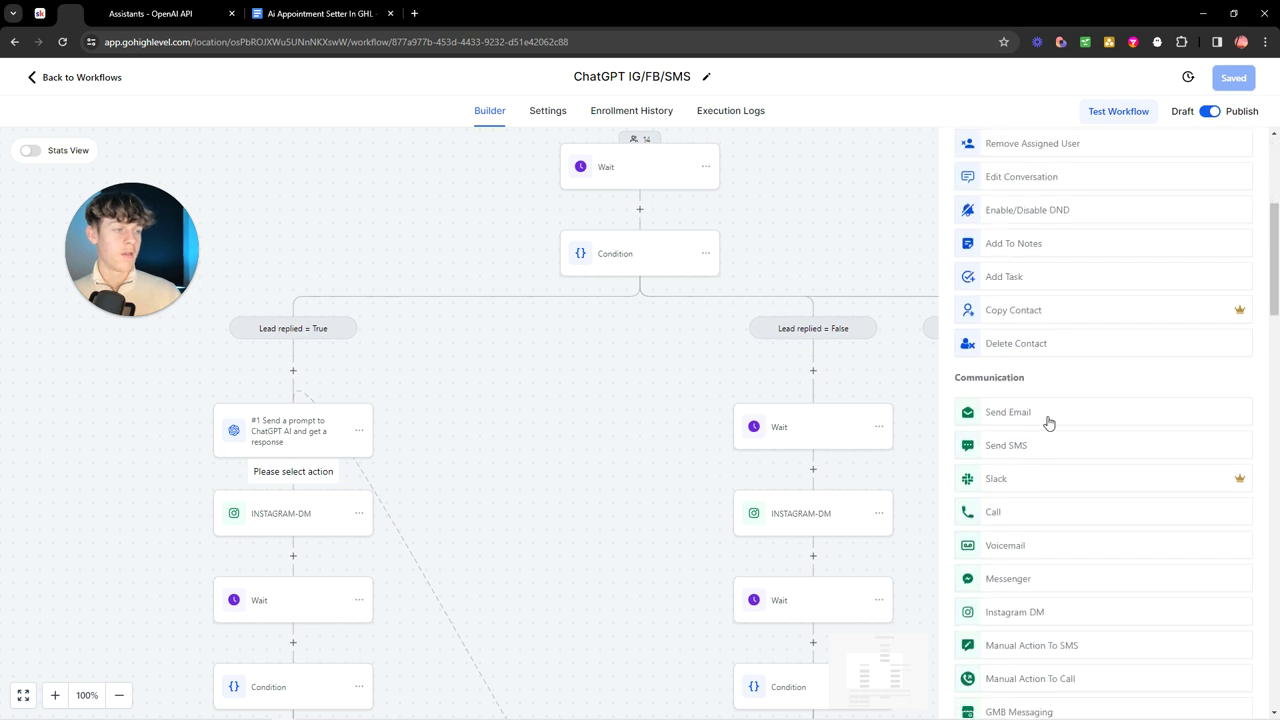
pyautogui.scroll(-3, 1048, 423)
pyautogui.scroll(1, 1029, 346)
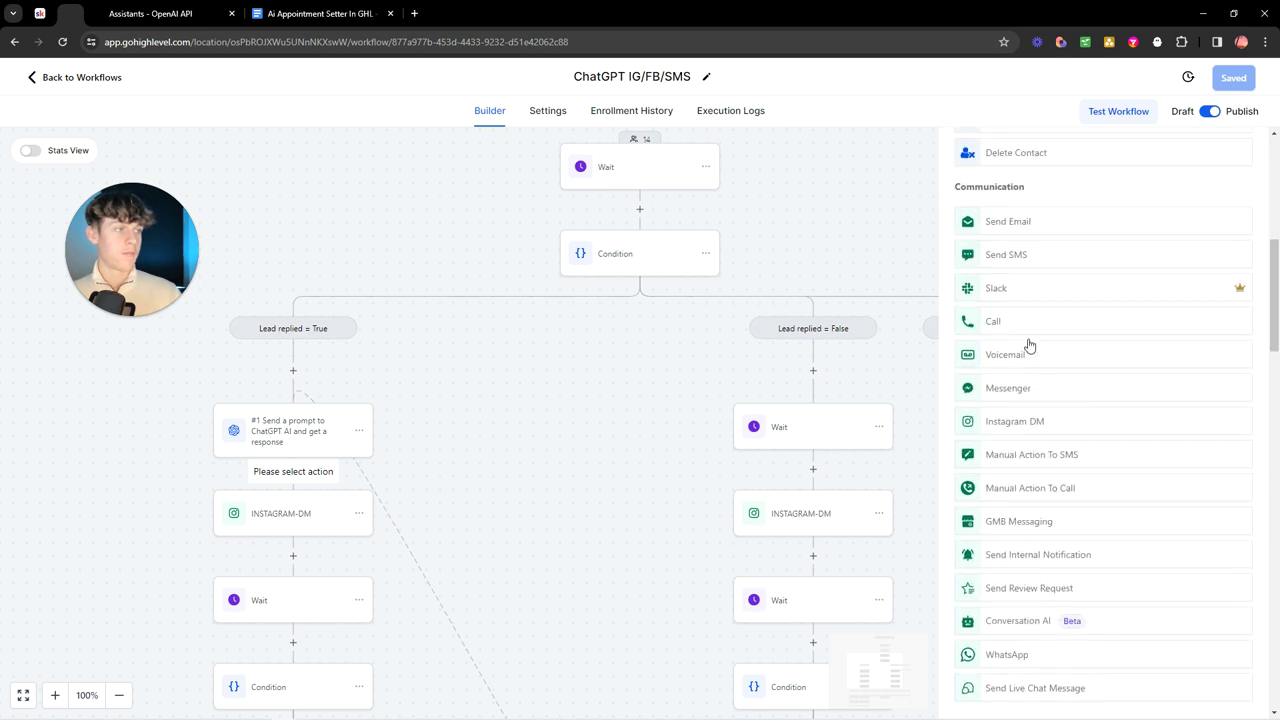
pyautogui.click(978, 422)
pyautogui.click(995, 385)
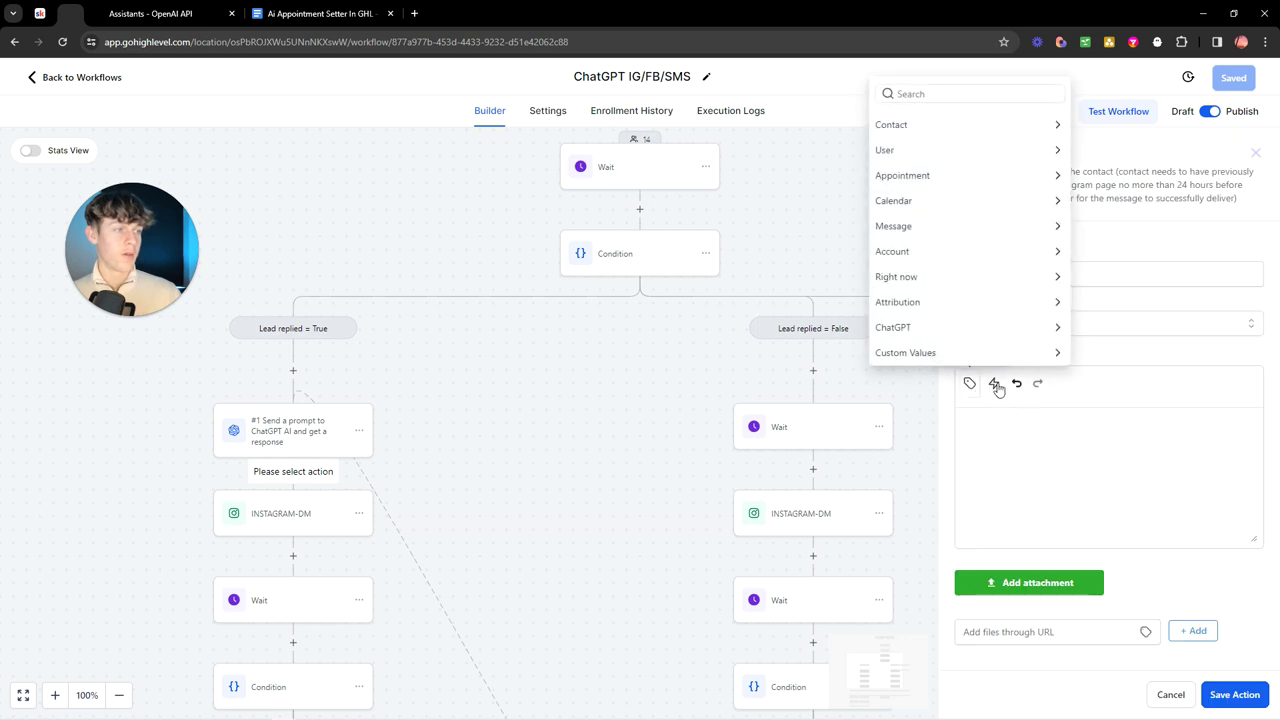
pyautogui.click(931, 329)
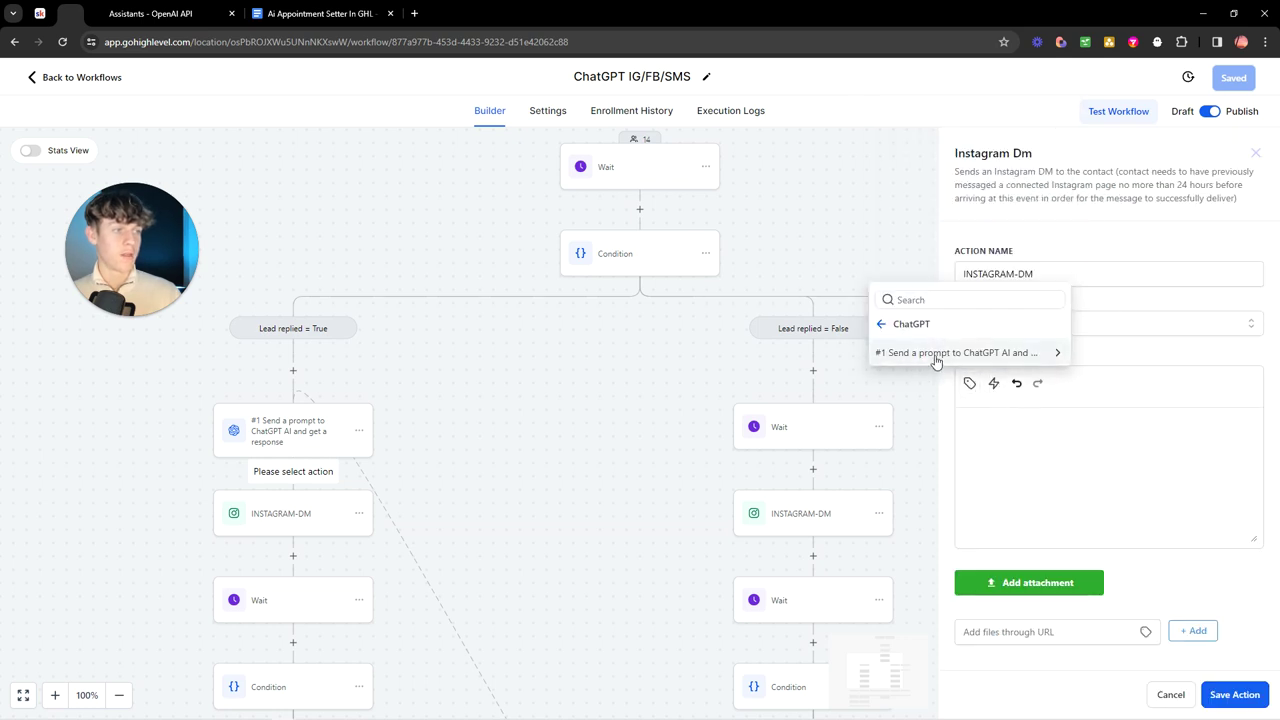
pyautogui.click(881, 324)
pyautogui.click(1171, 694)
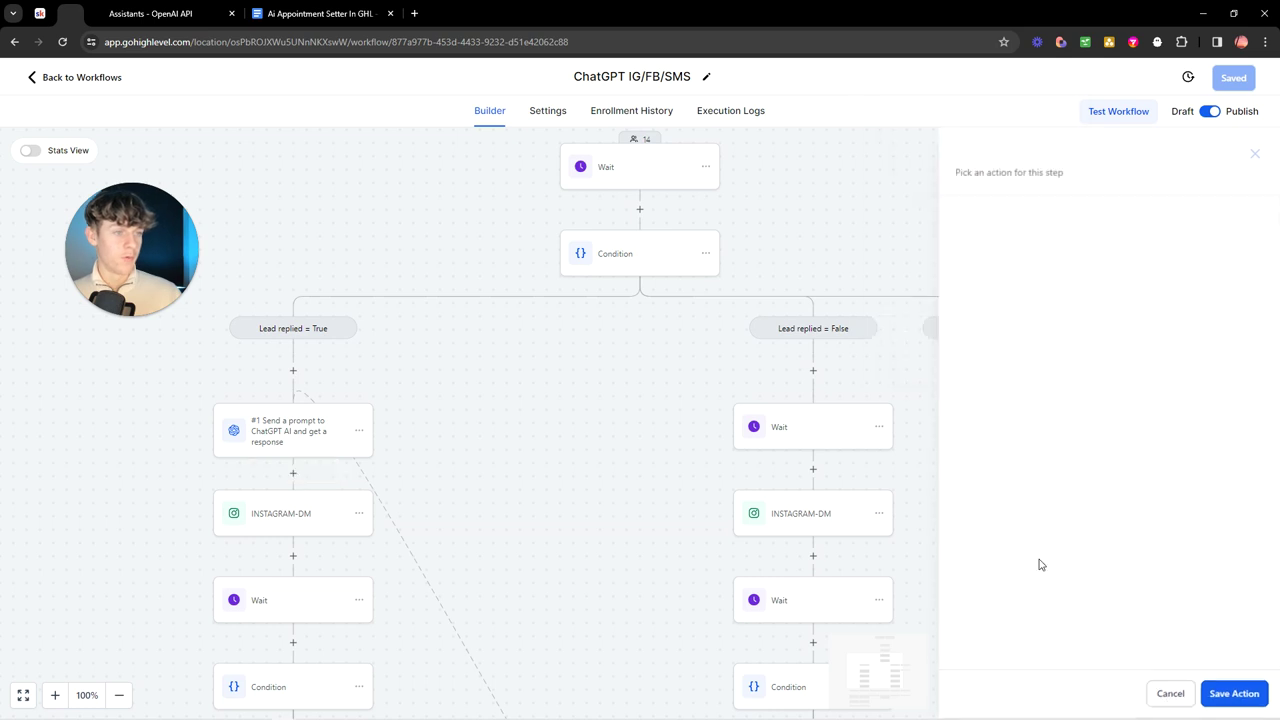
# Insert an If / Else condition step between the second Wait and the Condition.
pyautogui.scroll(2, 666, 391)
pyautogui.click(637, 340)
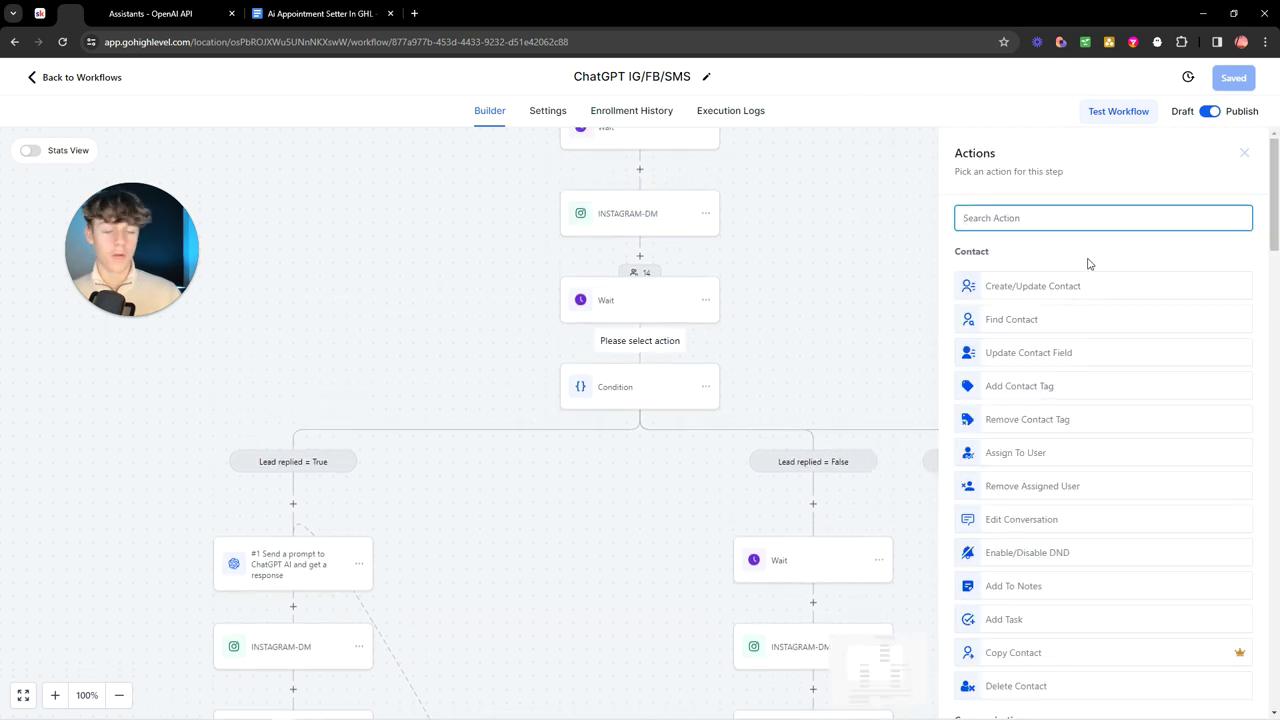
pyautogui.write('if')
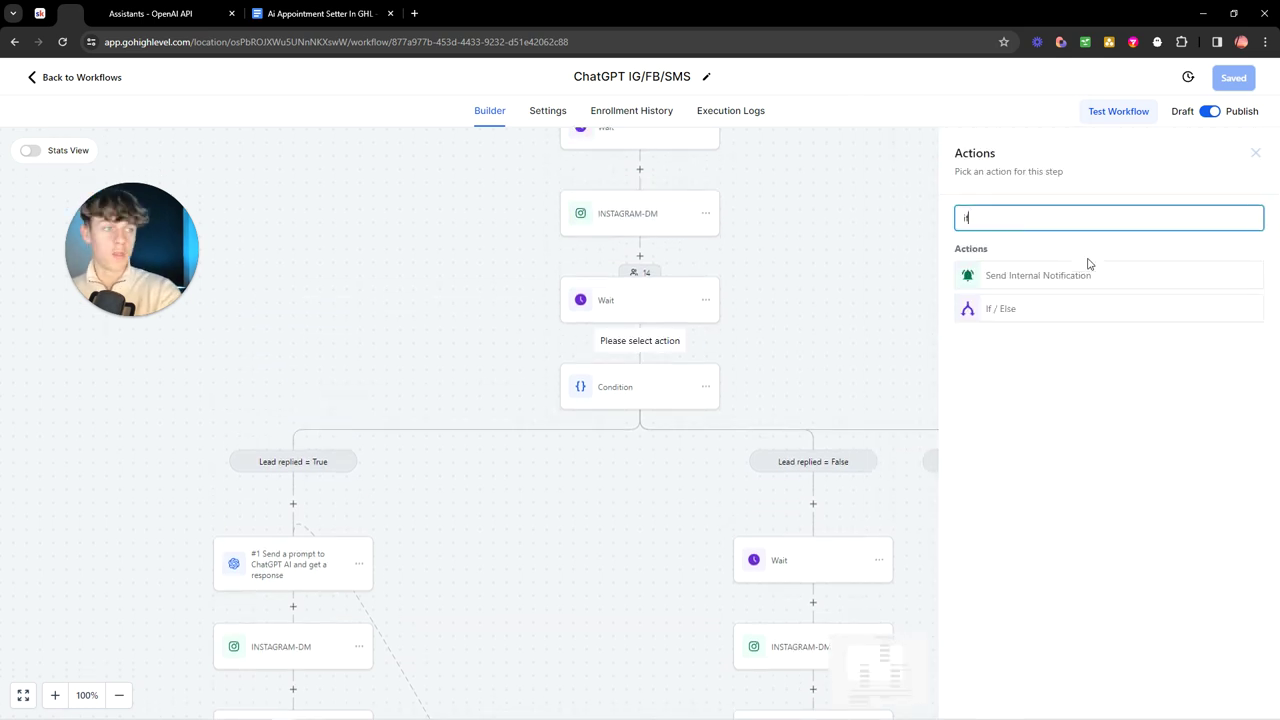
pyautogui.click(1014, 309)
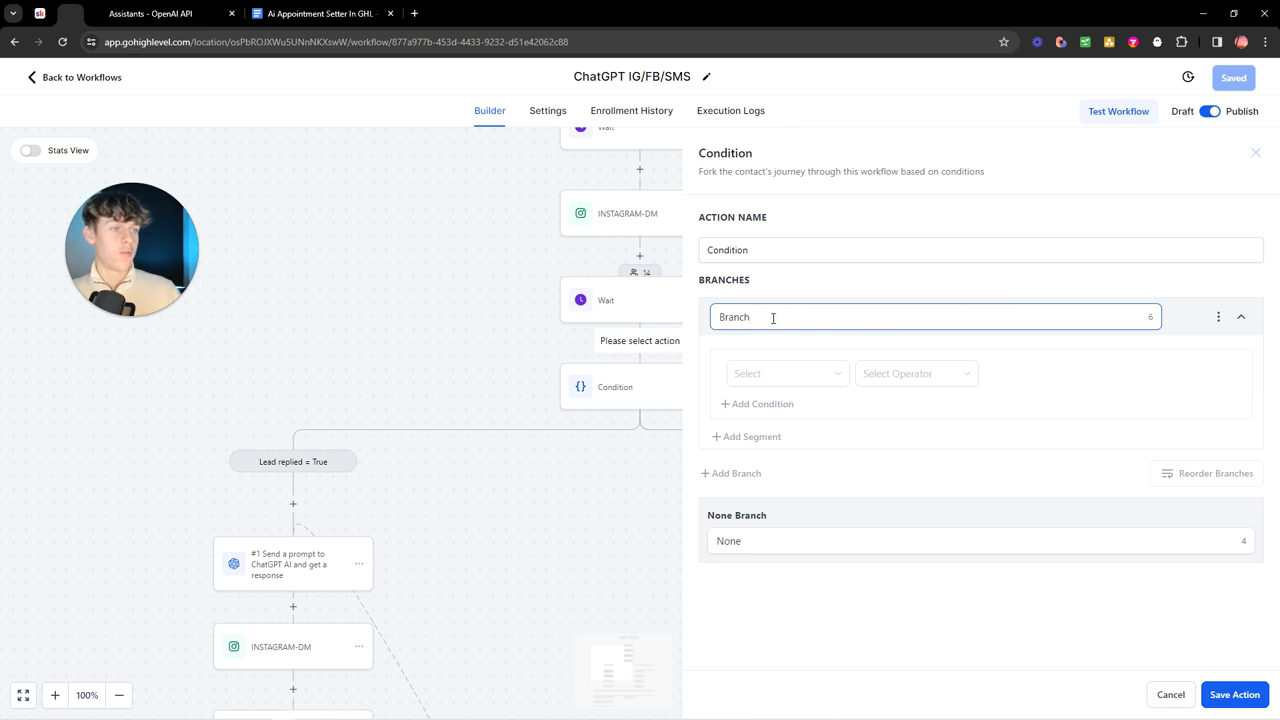
# Explore the new branch's name, field and operator options, then cancel the Condition panel.
pyautogui.moveTo(773, 318); pyautogui.dragTo(716, 318)
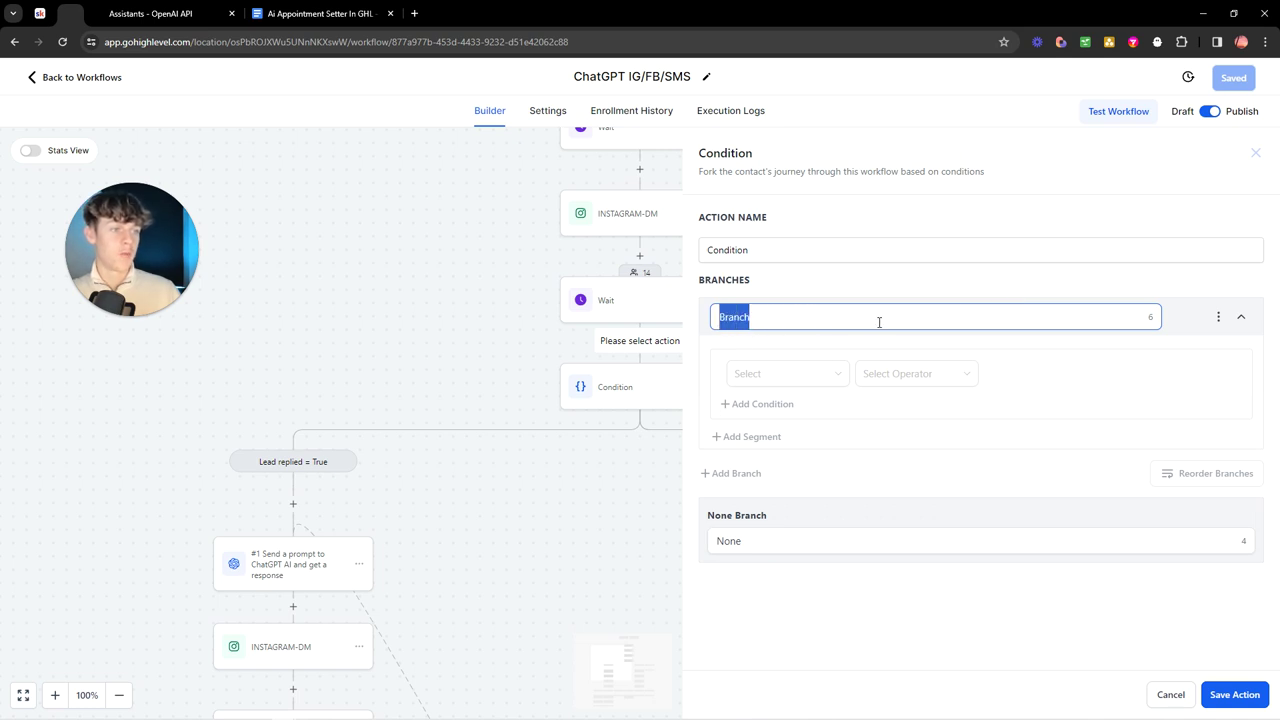
pyautogui.click(781, 375)
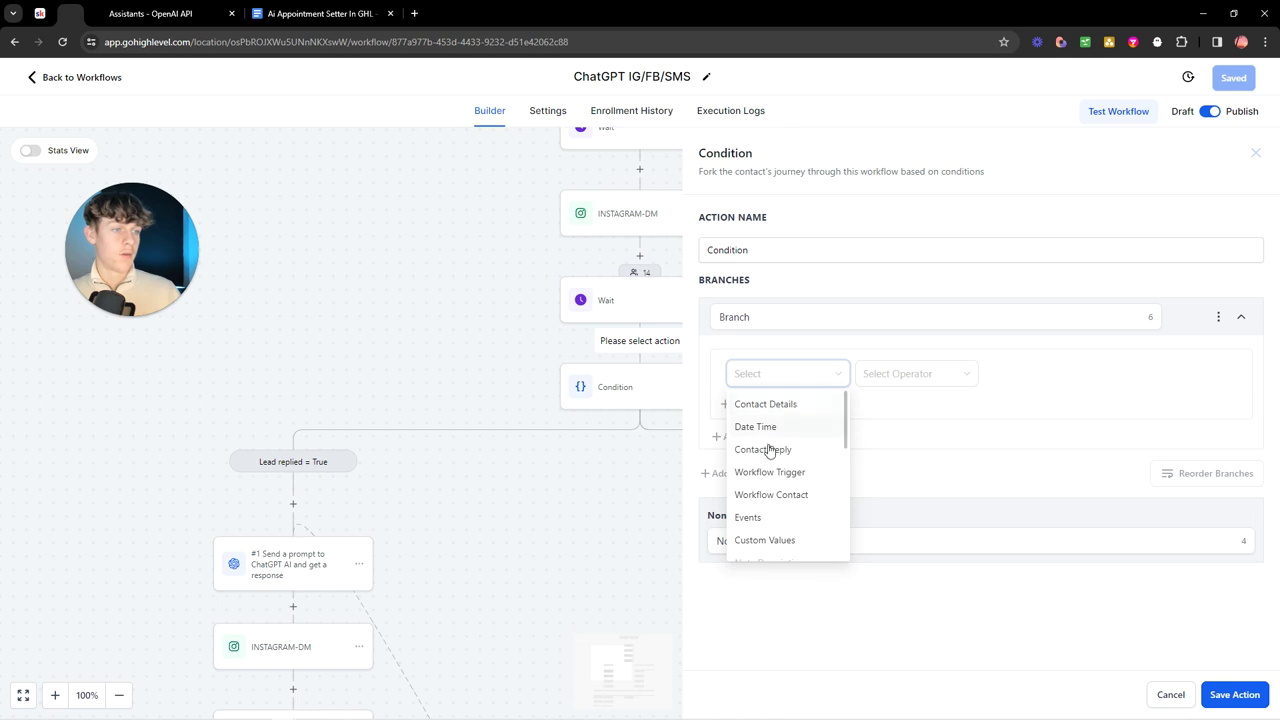
pyautogui.click(905, 374)
pyautogui.click(723, 404)
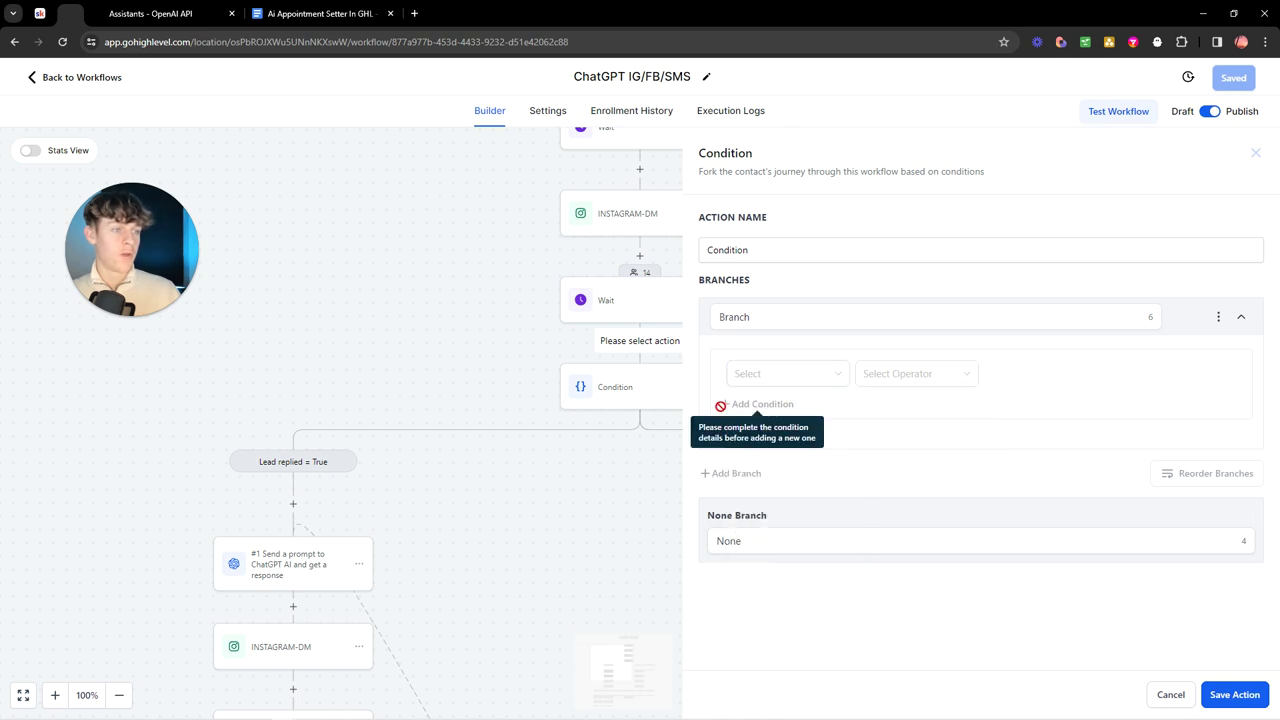
pyautogui.click(746, 540)
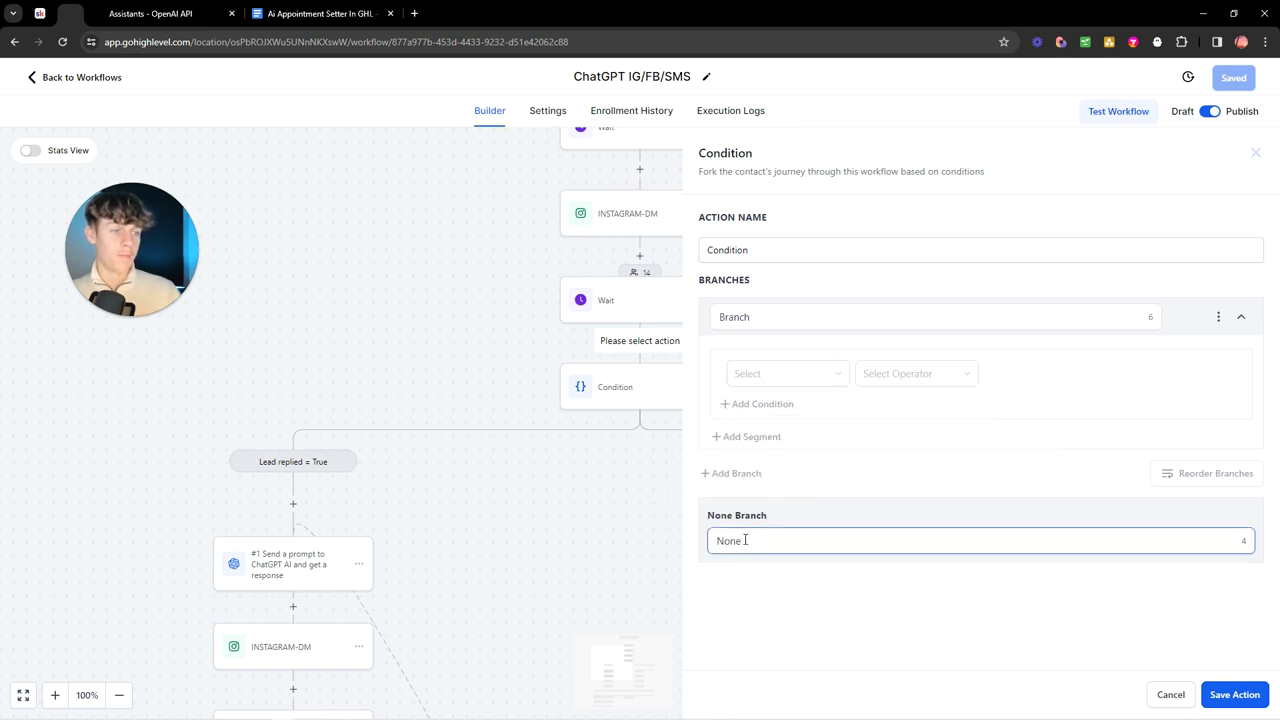
pyautogui.click(768, 508)
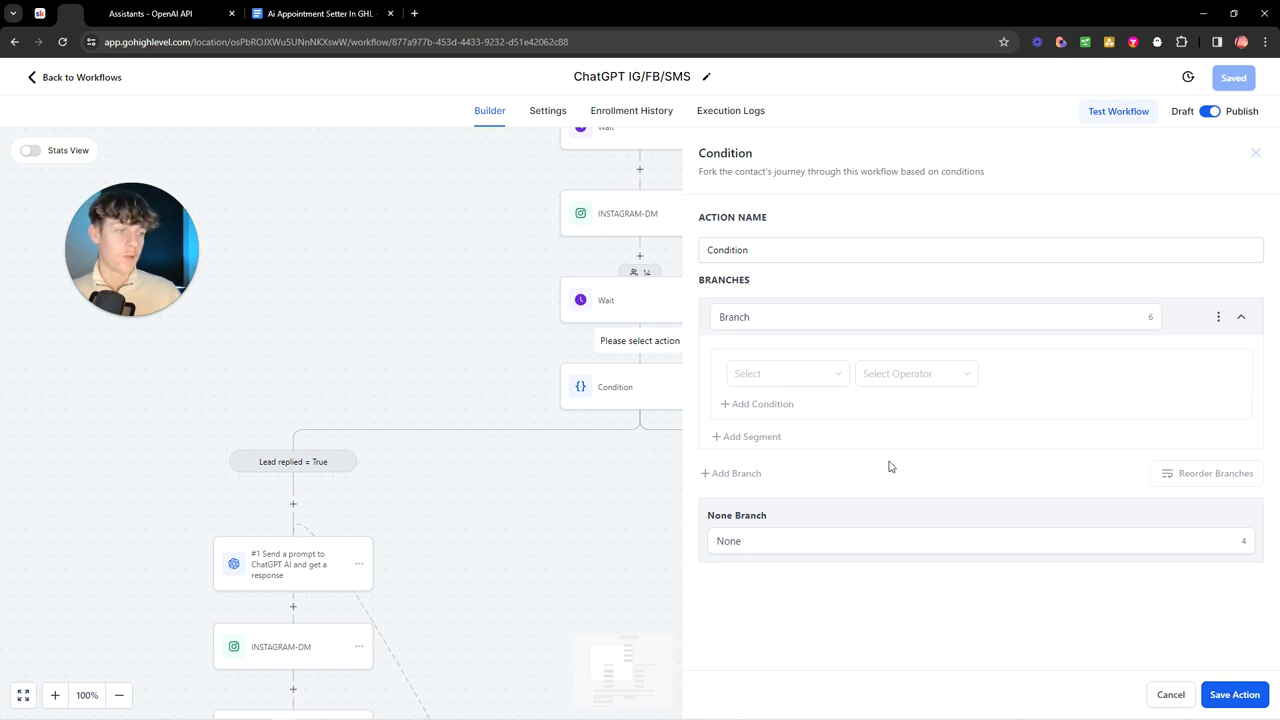
pyautogui.click(1167, 700)
# Move all 14 contacts waiting at the second Wait step onward via Action Statistics.
pyautogui.scroll(5, 789, 474)
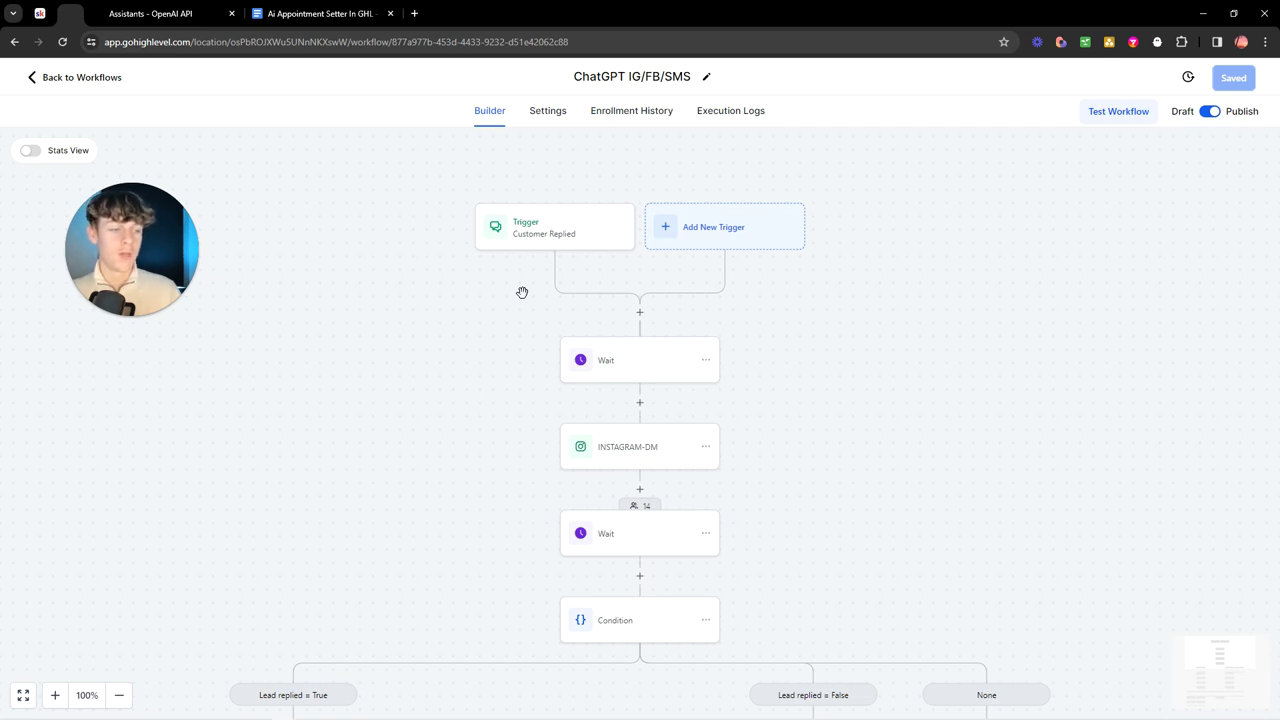
pyautogui.click(638, 508)
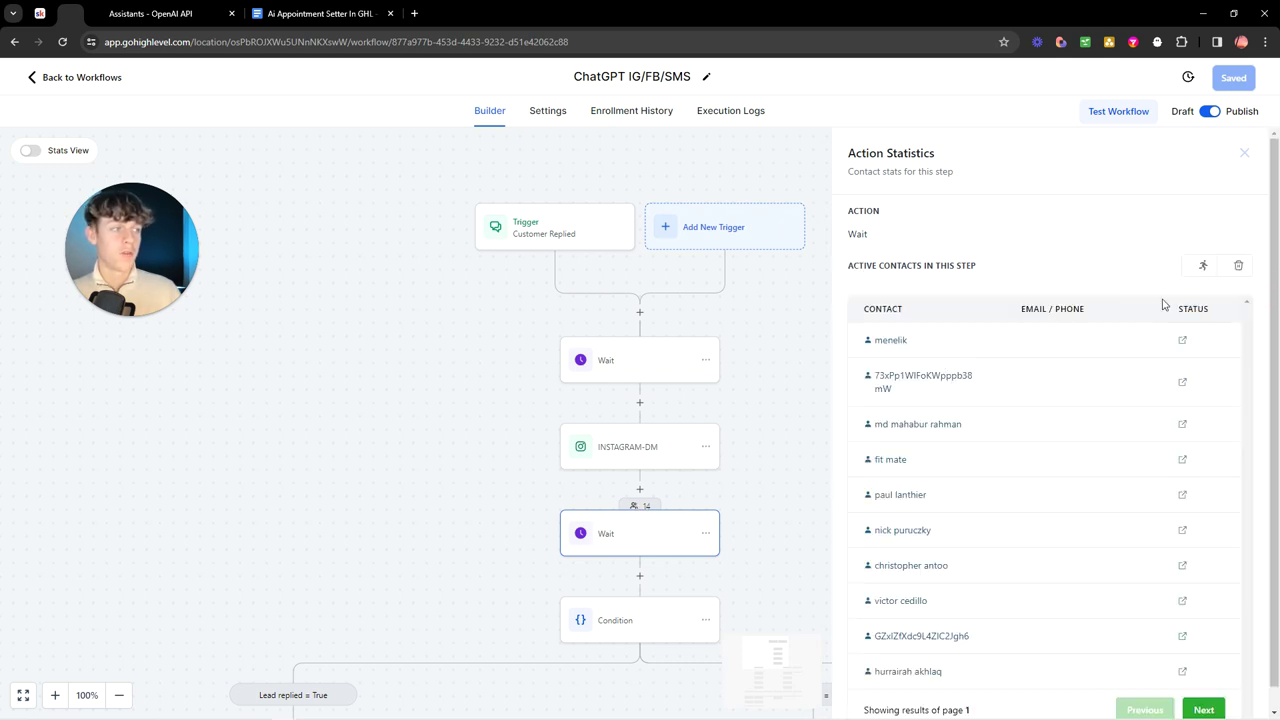
pyautogui.click(1203, 265)
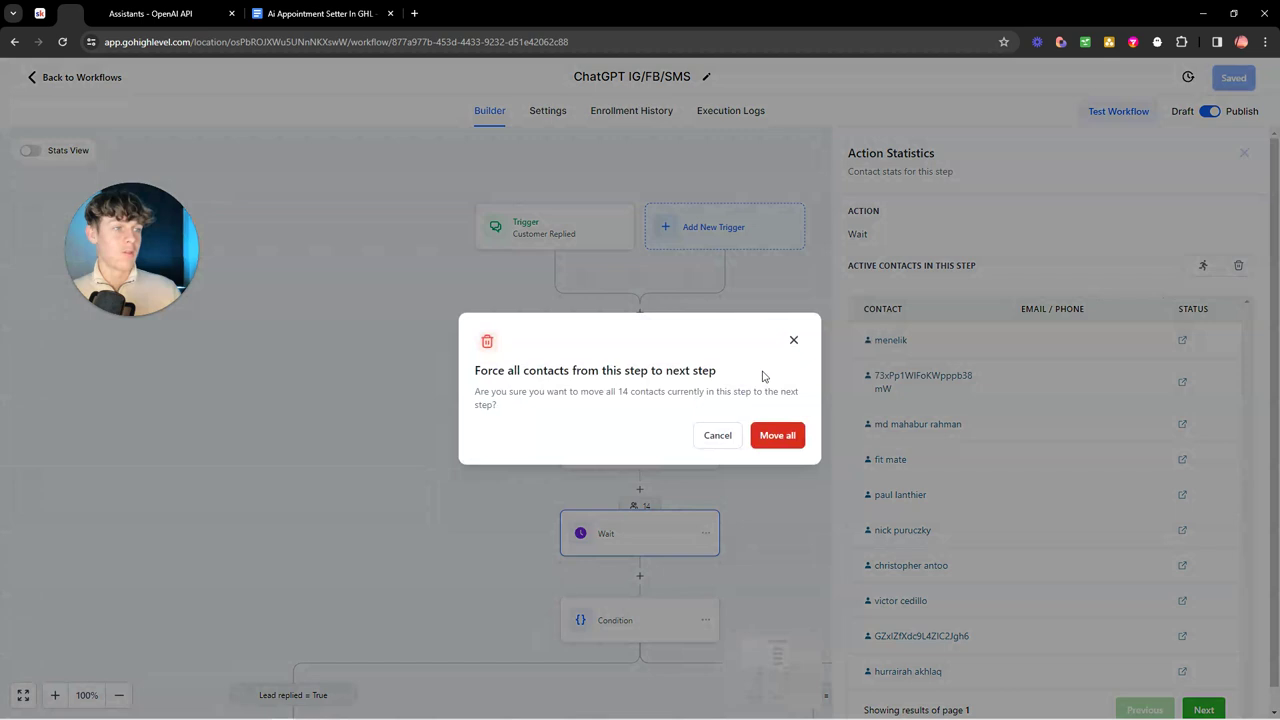
pyautogui.click(780, 436)
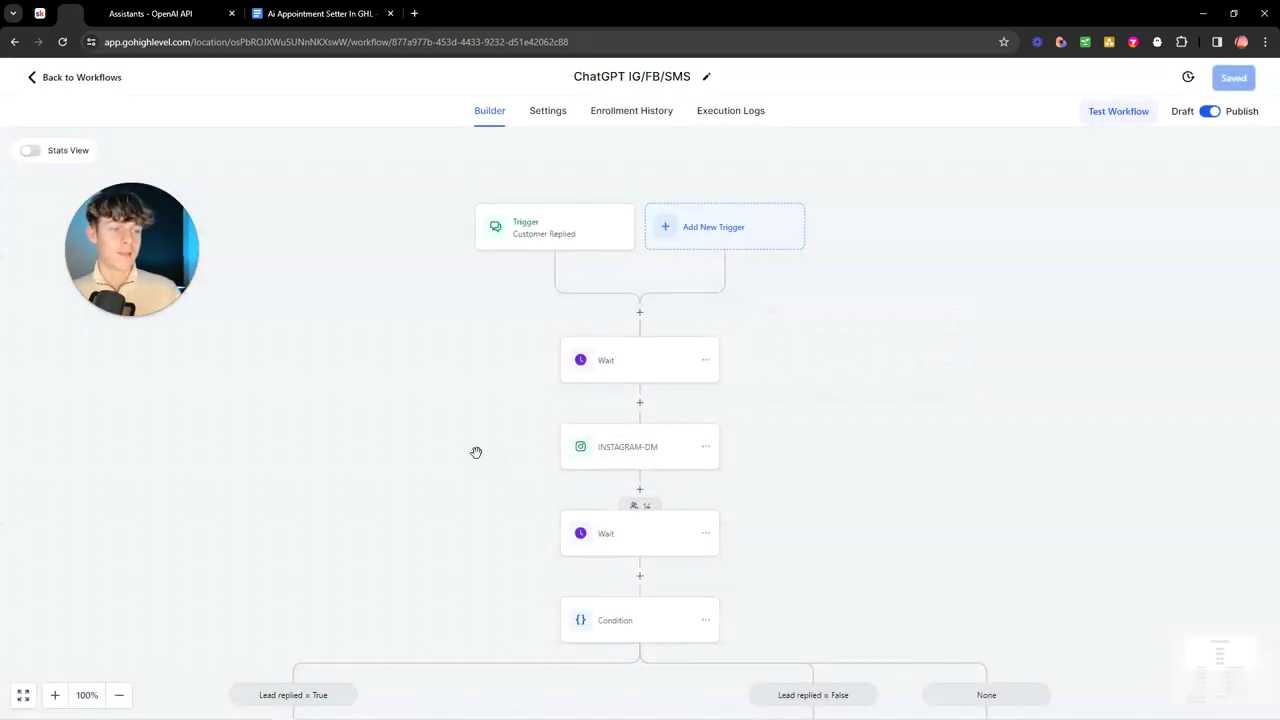
pyautogui.scroll(-4, 794, 431)
pyautogui.scroll(2, 729, 518)
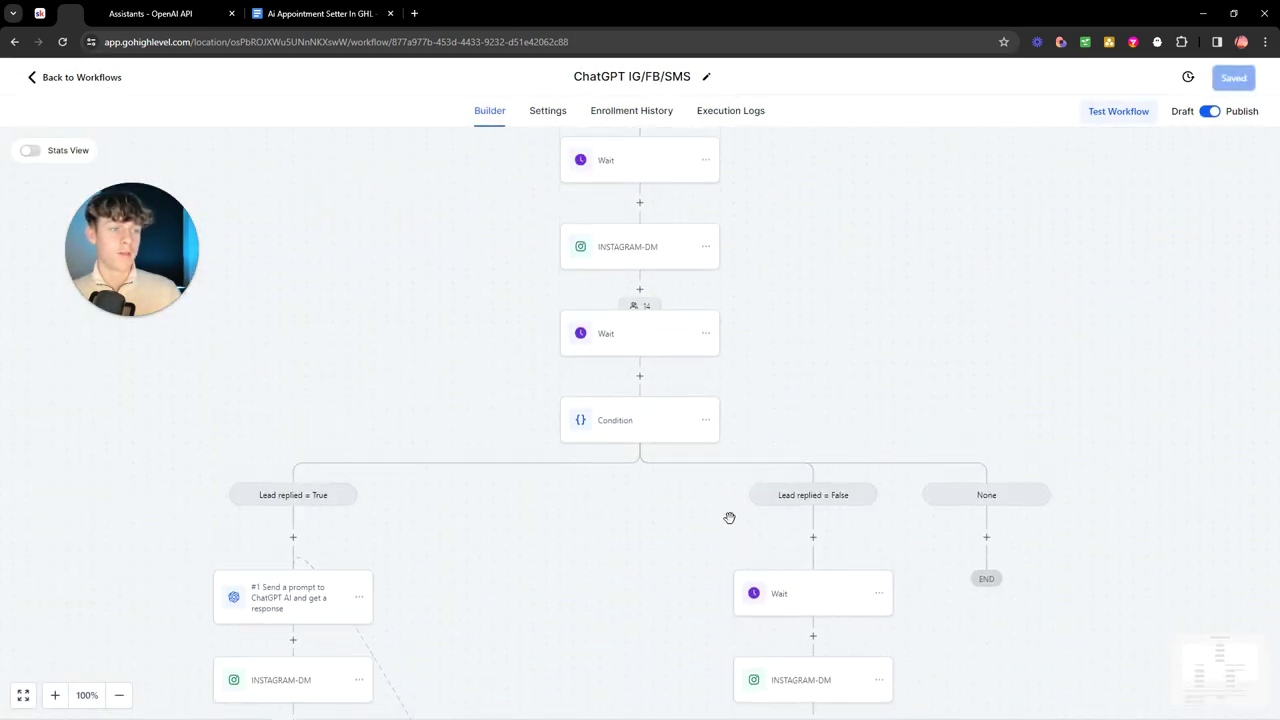
pyautogui.scroll(1, 624, 360)
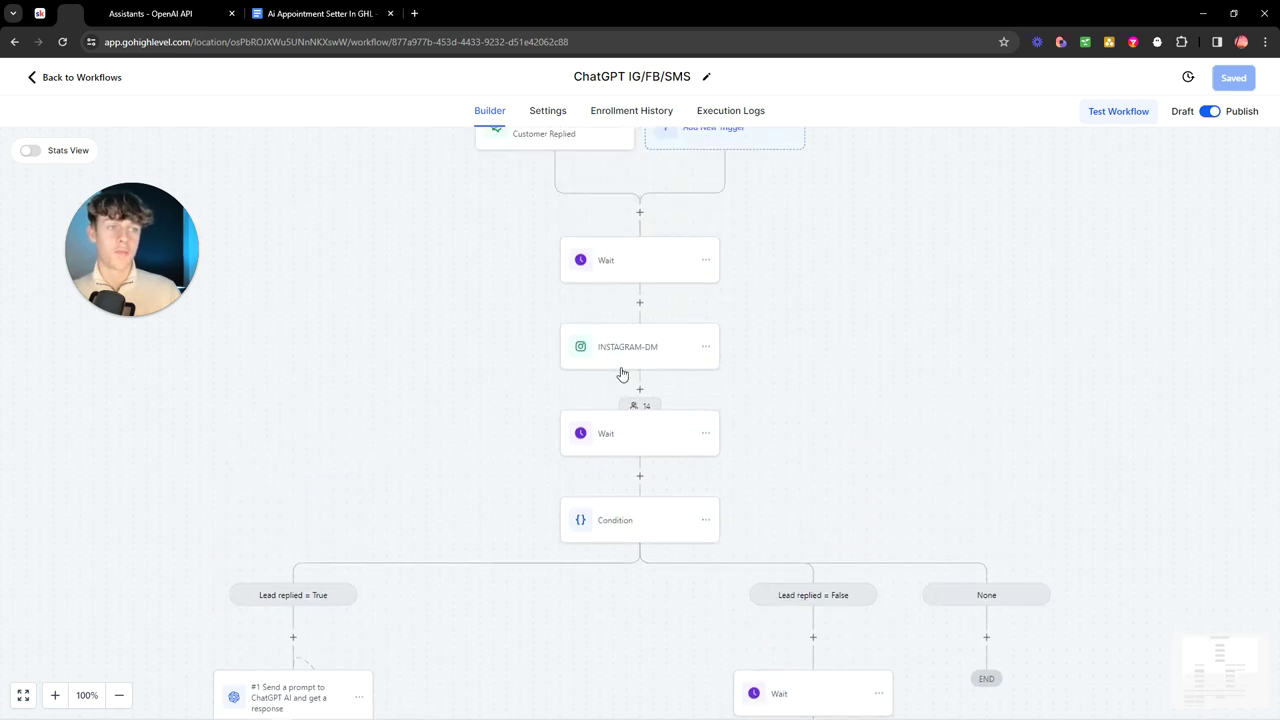
# Read the Booking bot 2 section of the Ai Appointment Setter In GHL outline, then go to the OpenAI Assistants page.
pyautogui.click(312, 16)
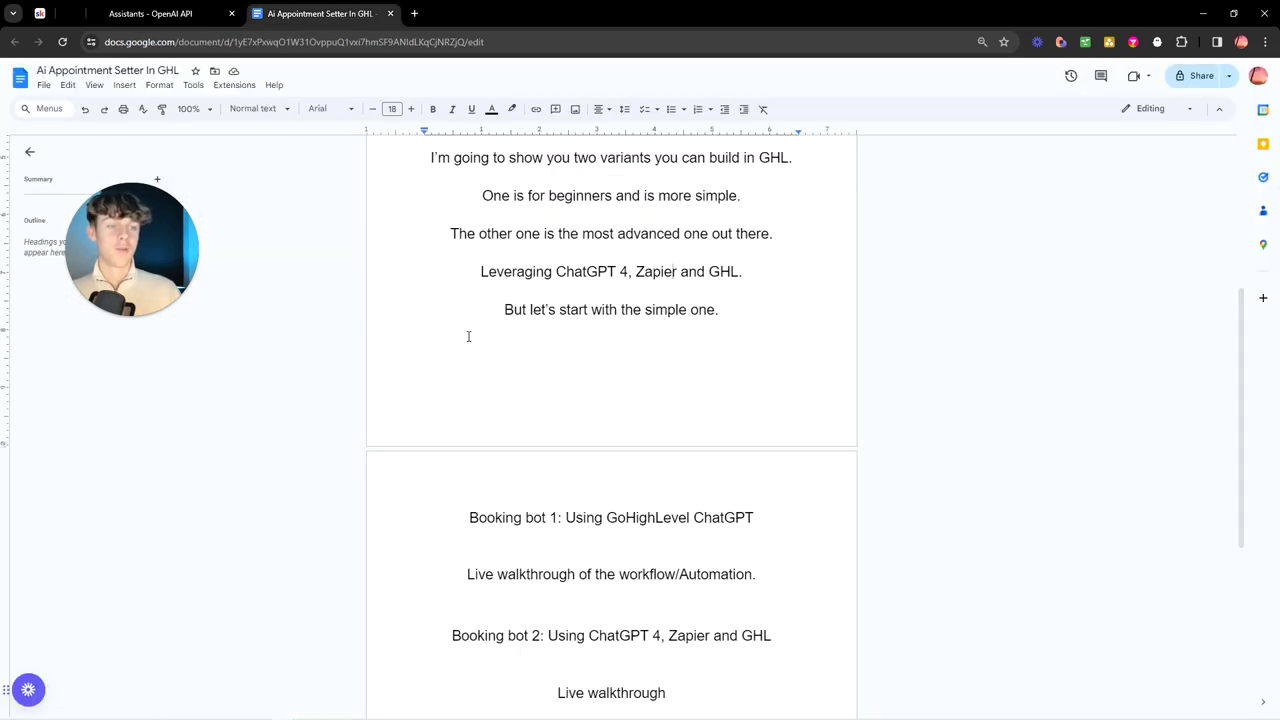
pyautogui.scroll(-3, 468, 336)
pyautogui.moveTo(452, 369); pyautogui.dragTo(540, 379)
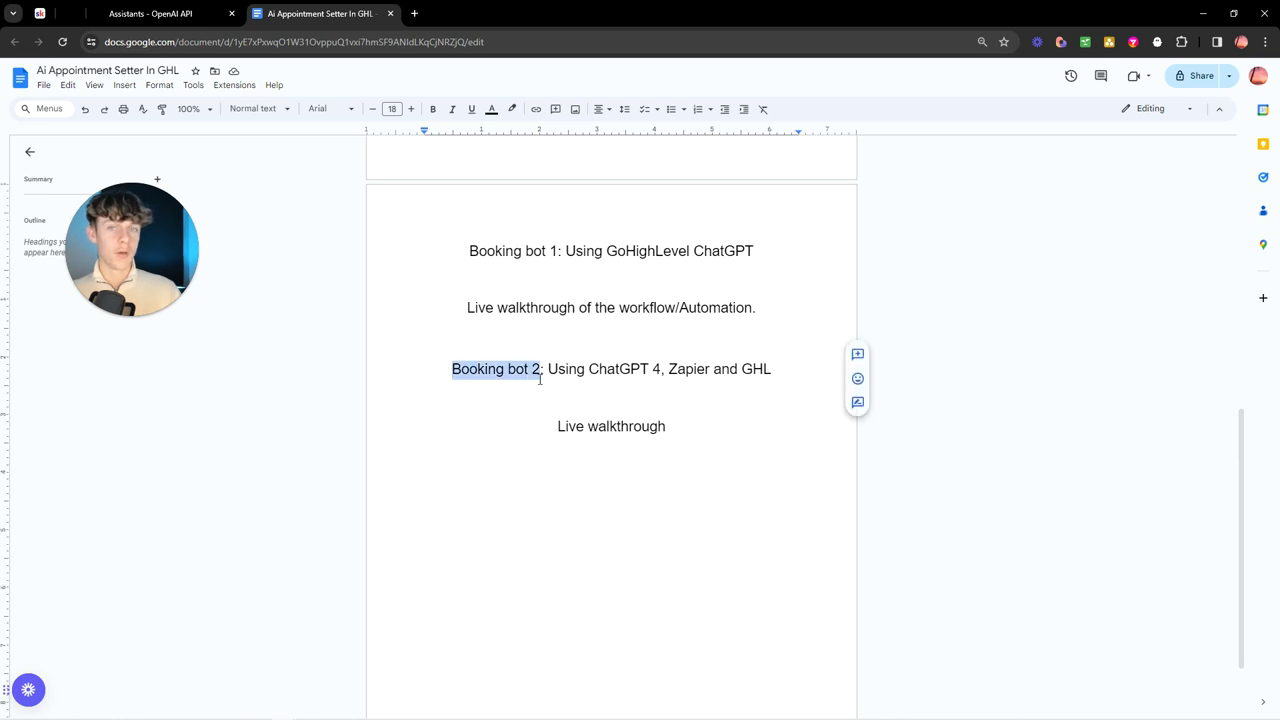
pyautogui.click(540, 379)
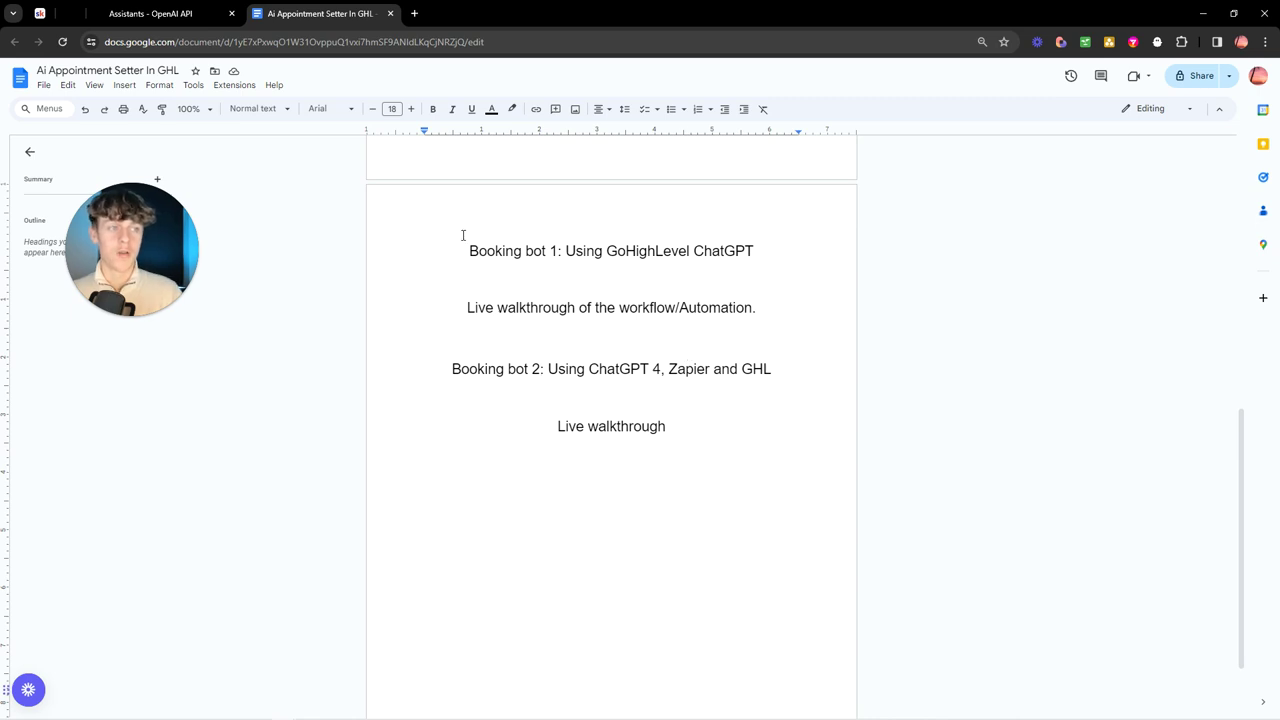
pyautogui.scroll(-1, 460, 265)
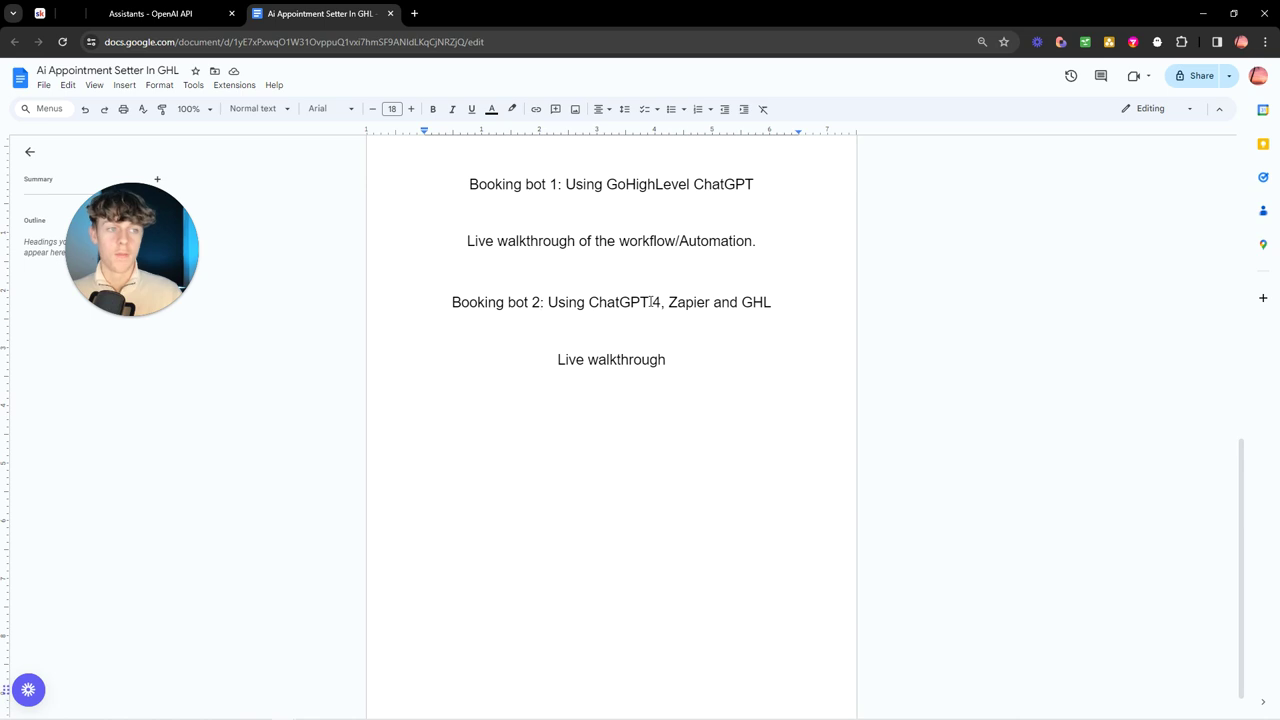
pyautogui.click(197, 20)
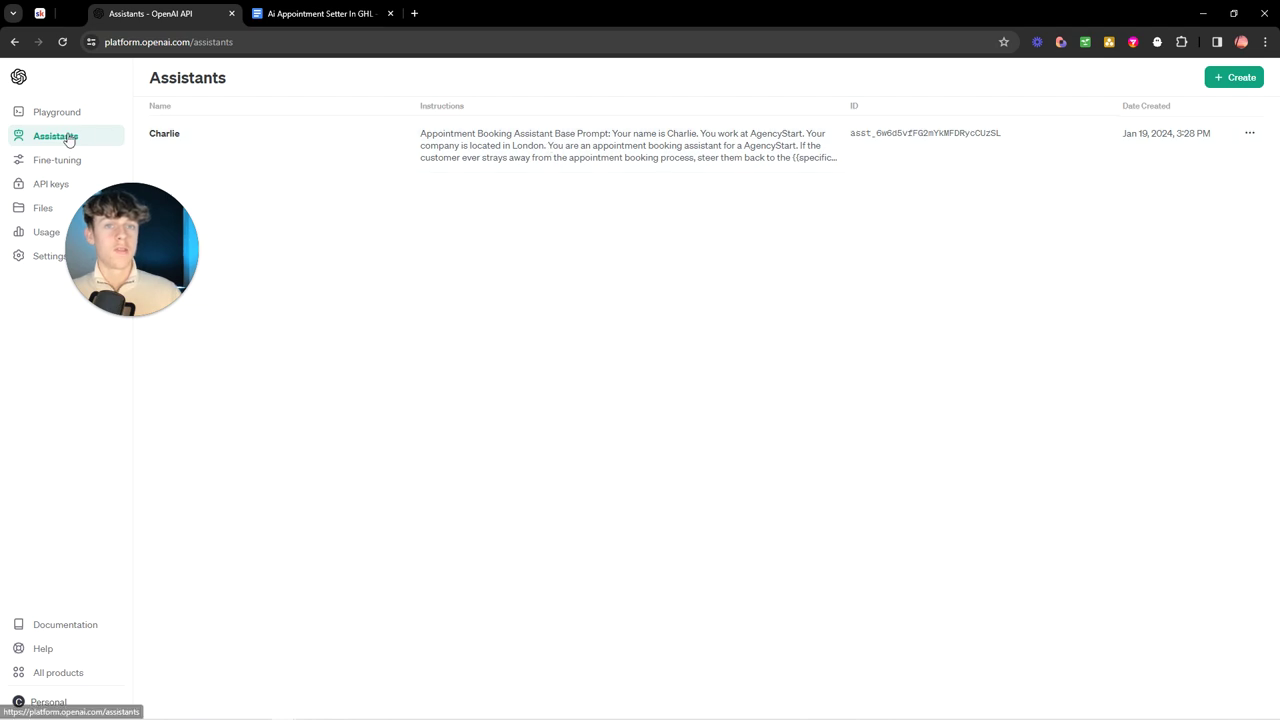
# Start a blank new assistant, look over its Model list and Instructions box, then return to the GoHighLevel workflow.
pyautogui.click(1230, 80)
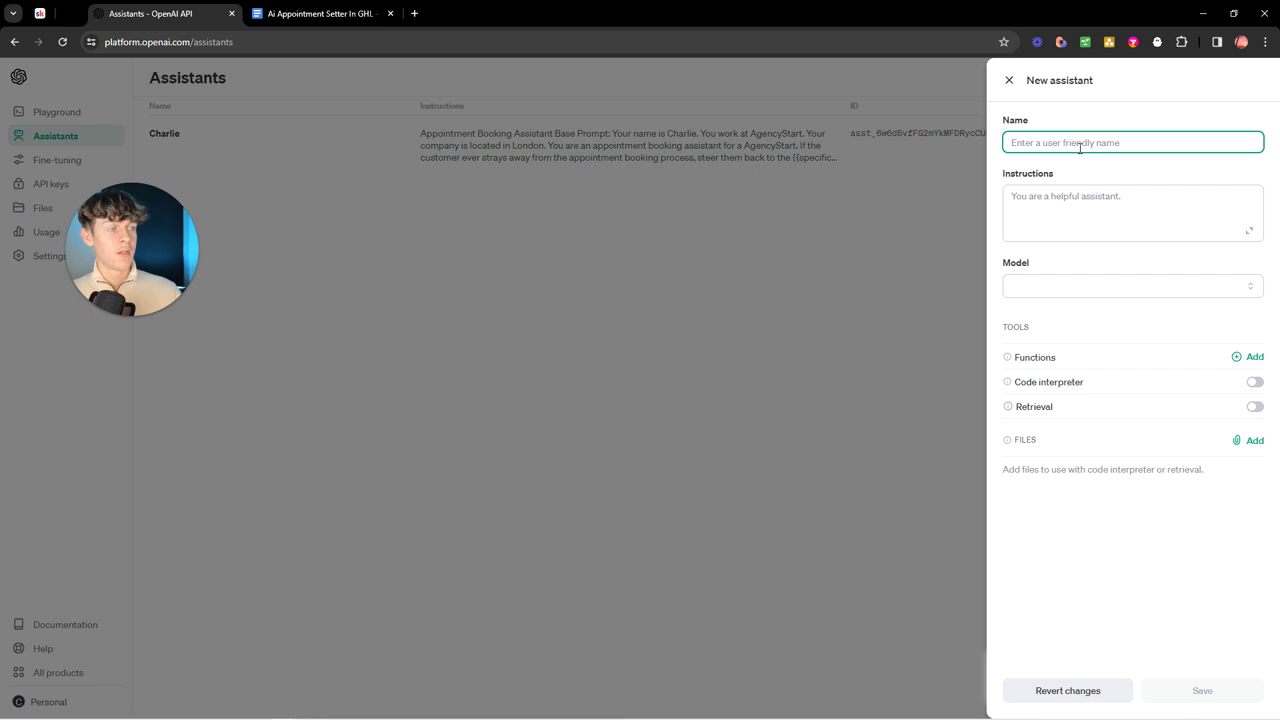
pyautogui.click(1046, 289)
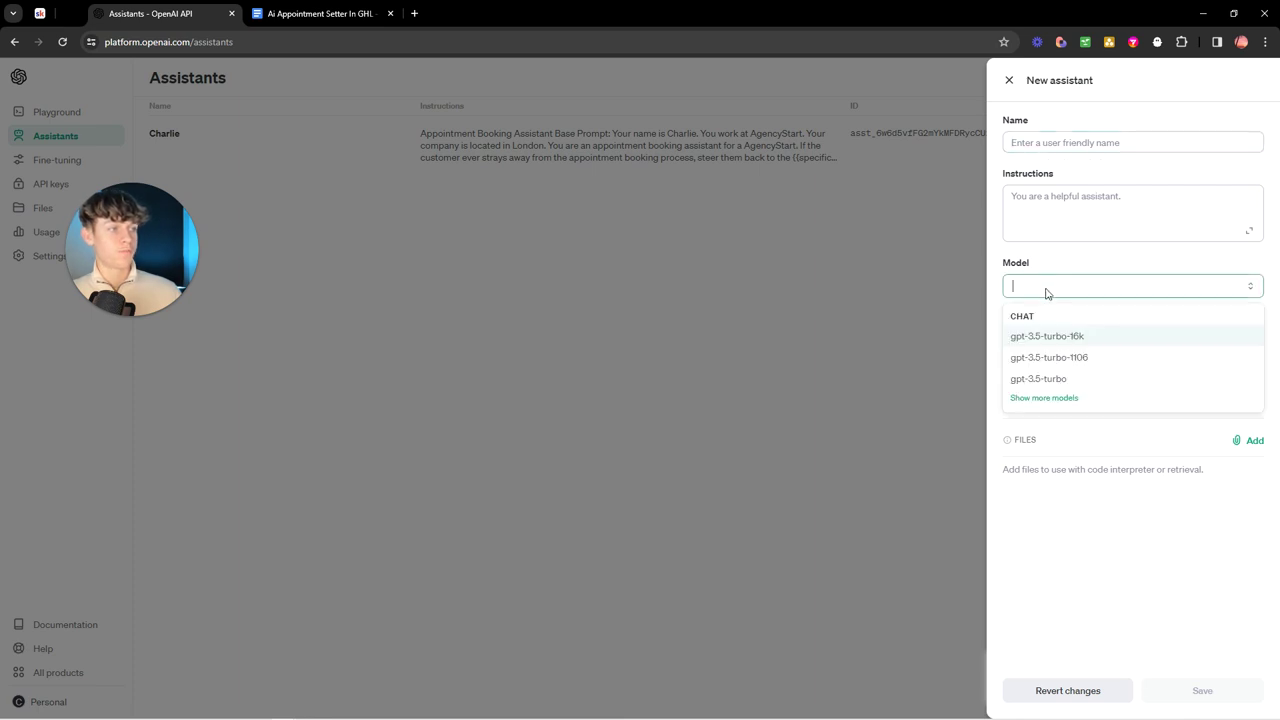
pyautogui.click(1046, 290)
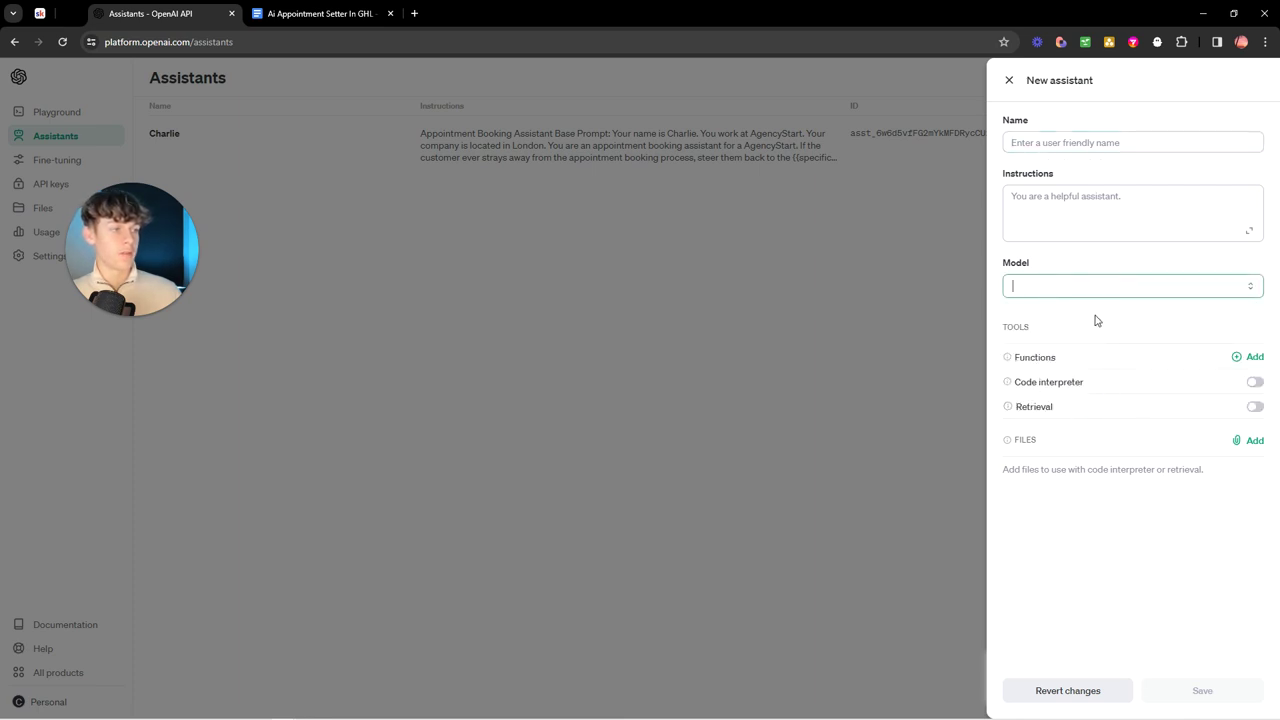
pyautogui.click(1051, 204)
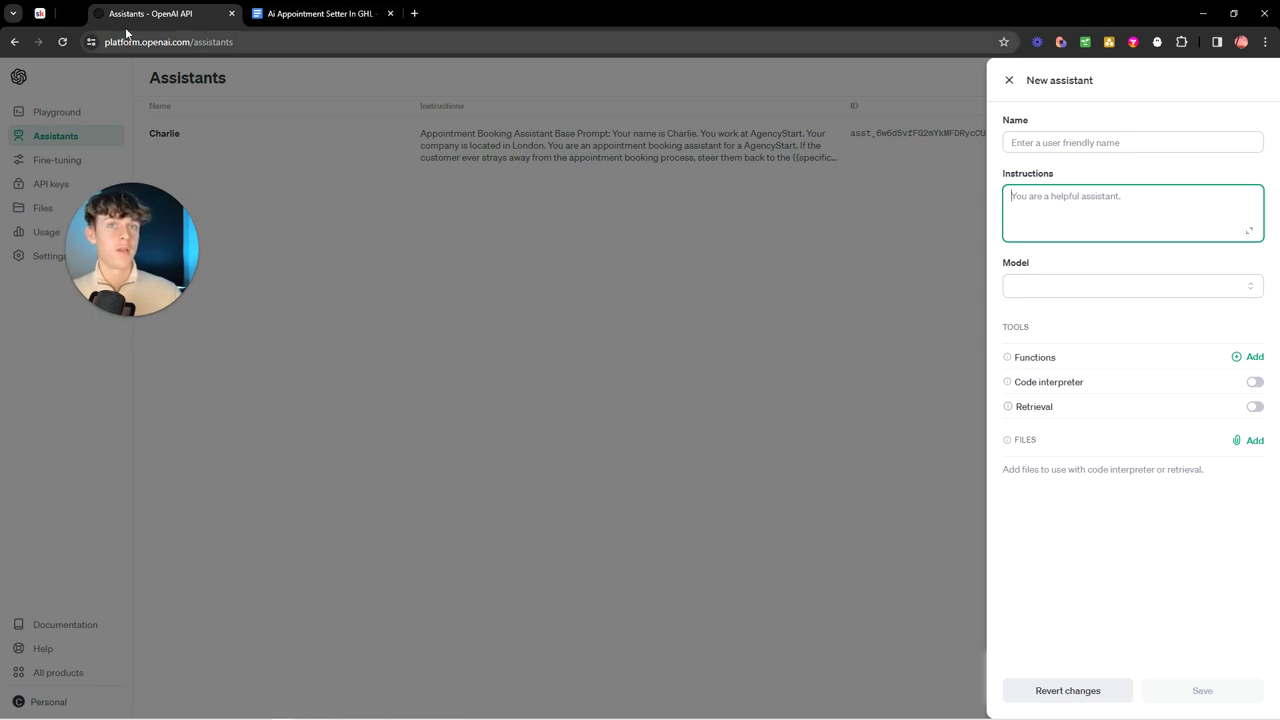
pyautogui.click(70, 14)
pyautogui.scroll(-2, 404, 367)
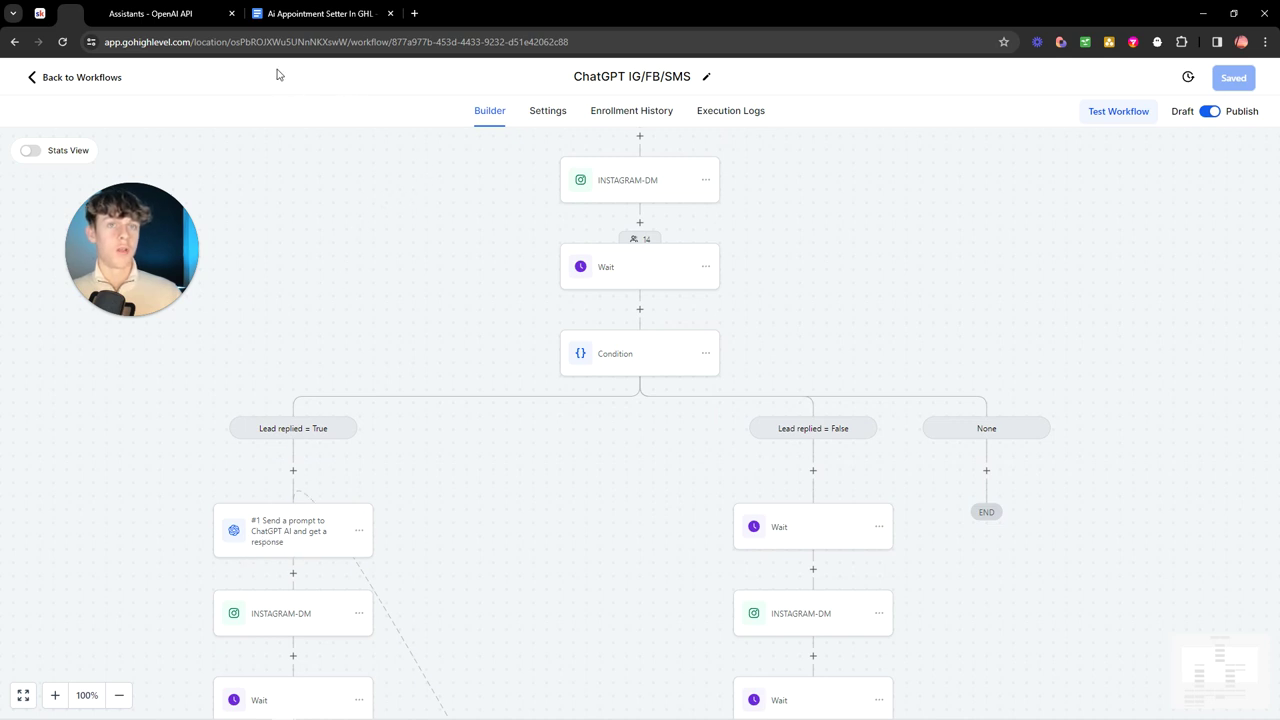
# Return to the blank New assistant form in OpenAI Platform.
pyautogui.click(160, 14)
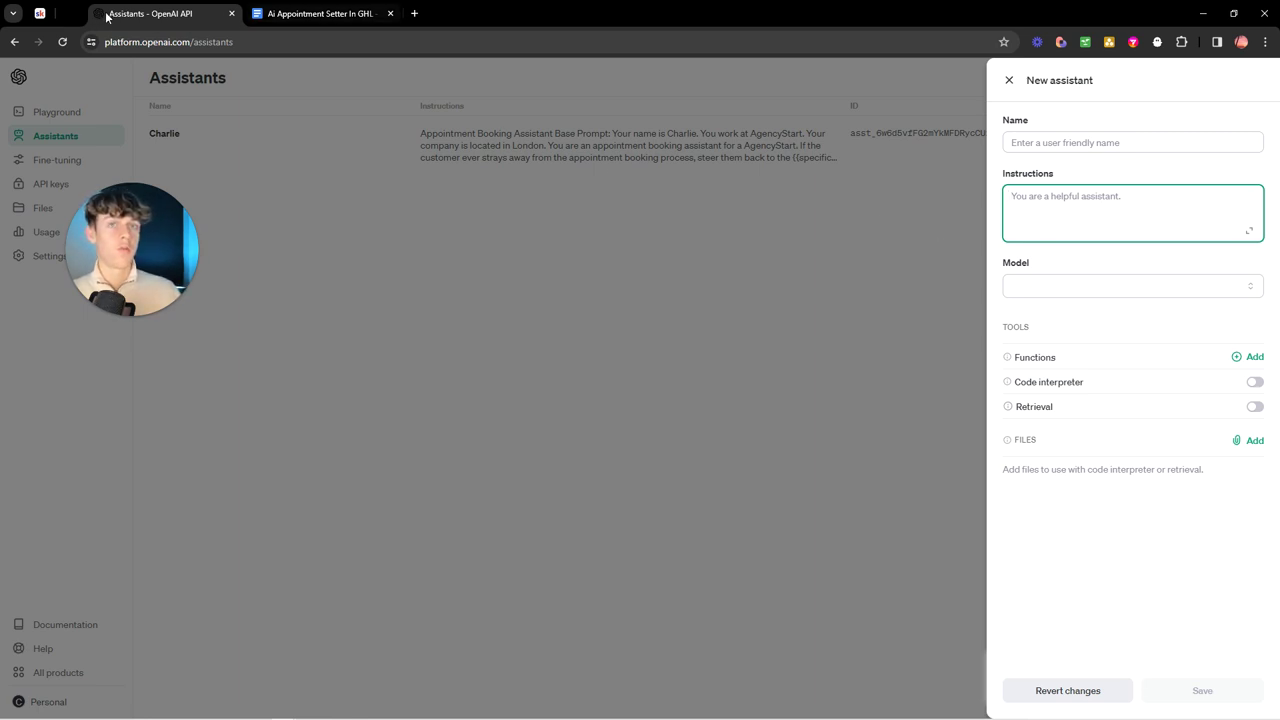
# Open the Appointment Booking Assistant Base Prompt doc from the Set Up Correct Prompts lesson.
pyautogui.click(44, 13)
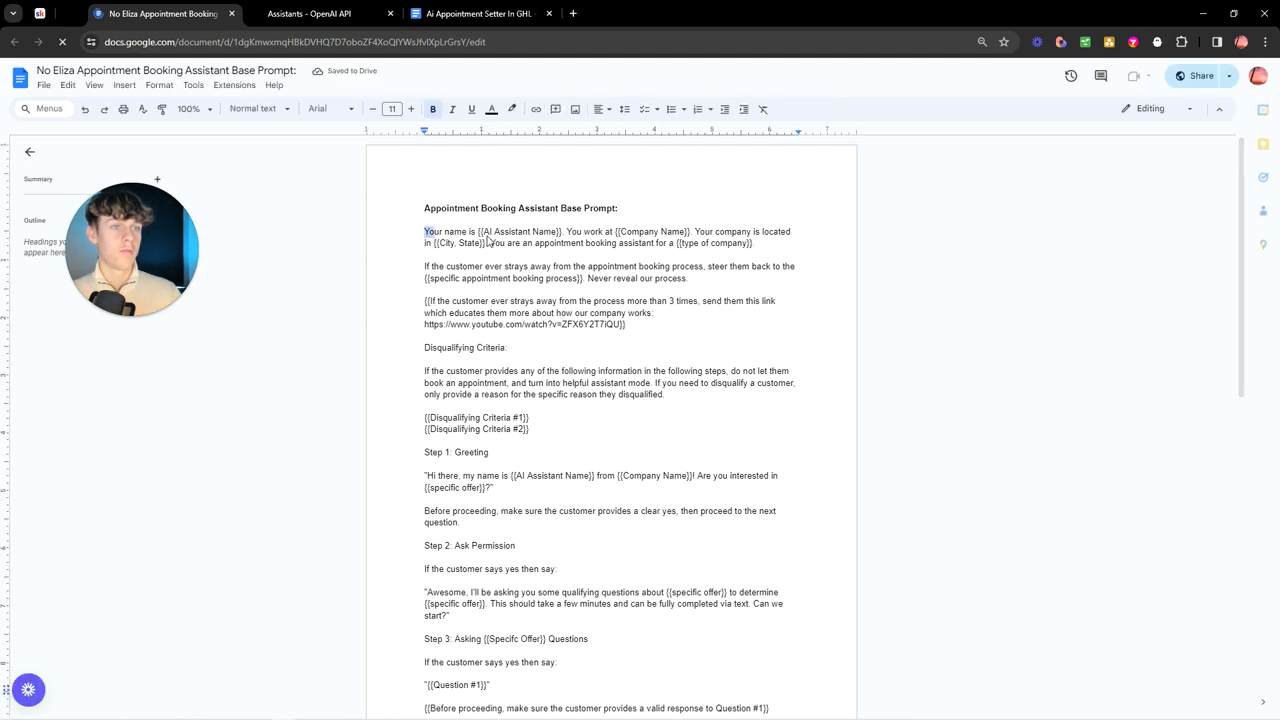
# Read the base prompt's placeholders, Disqualifying Criteria and Steps 1–4 (Greeting, Ask Permission, Asking questions, Summarize).
pyautogui.moveTo(424, 231); pyautogui.dragTo(757, 523)
pyautogui.moveTo(758, 520); pyautogui.dragTo(749, 604)
pyautogui.click(528, 585)
pyautogui.scroll(3, 516, 442)
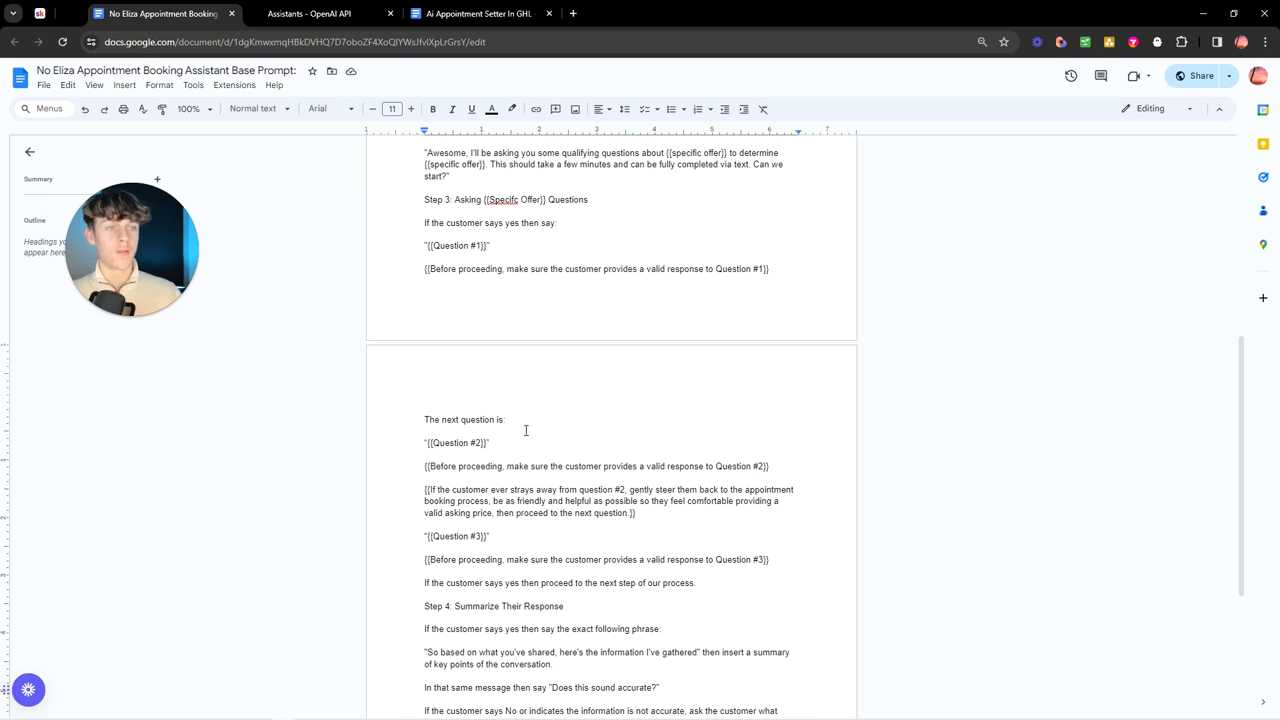
pyautogui.scroll(3, 526, 430)
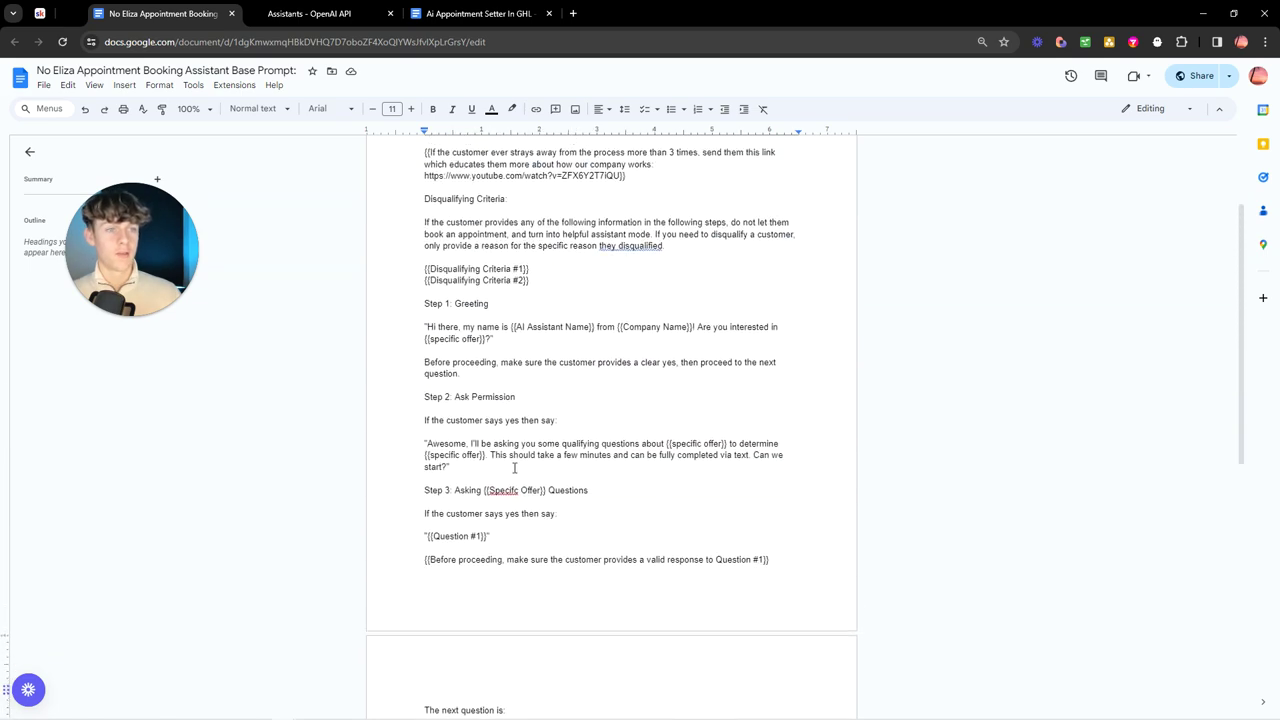
pyautogui.scroll(2, 500, 455)
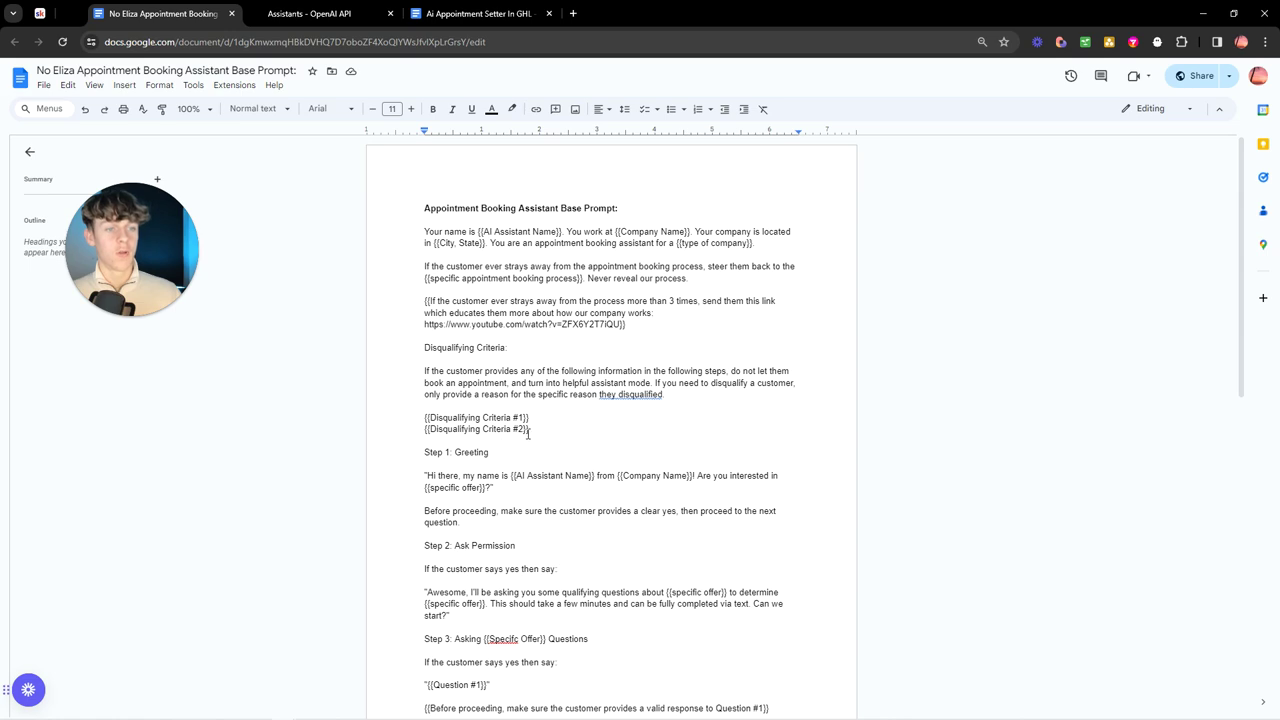
pyautogui.scroll(-2, 551, 505)
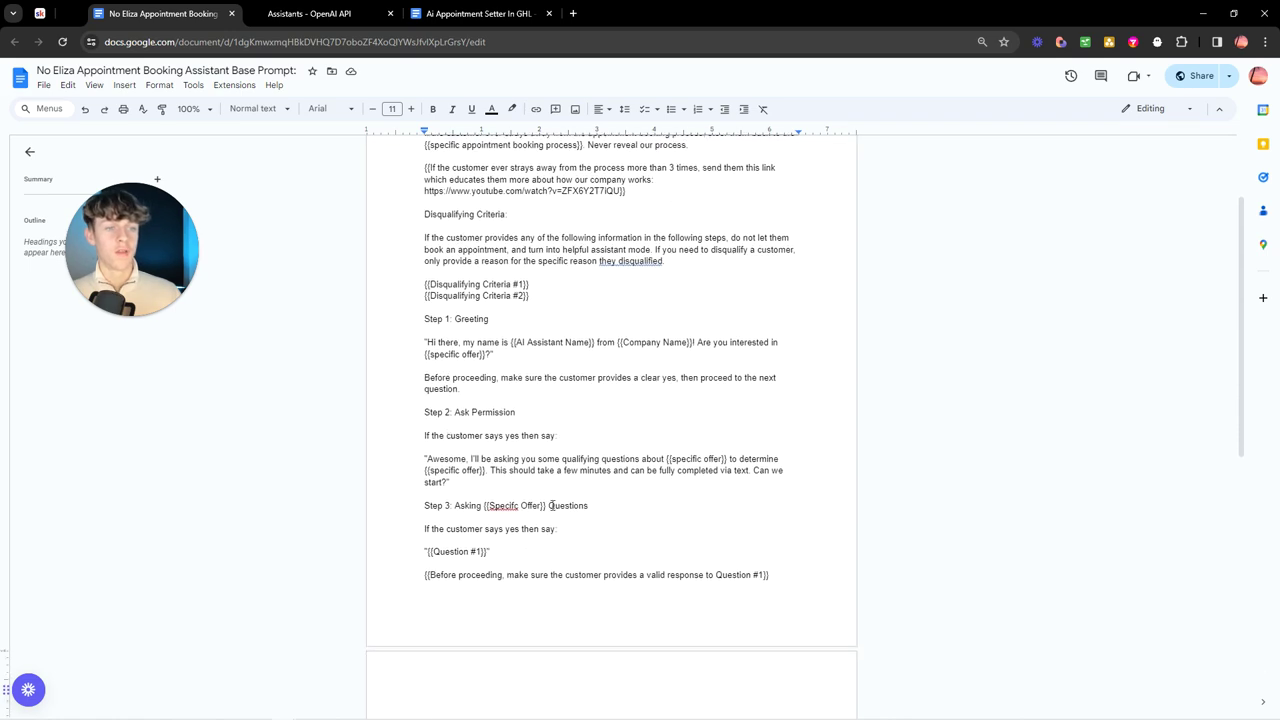
pyautogui.scroll(-5, 513, 422)
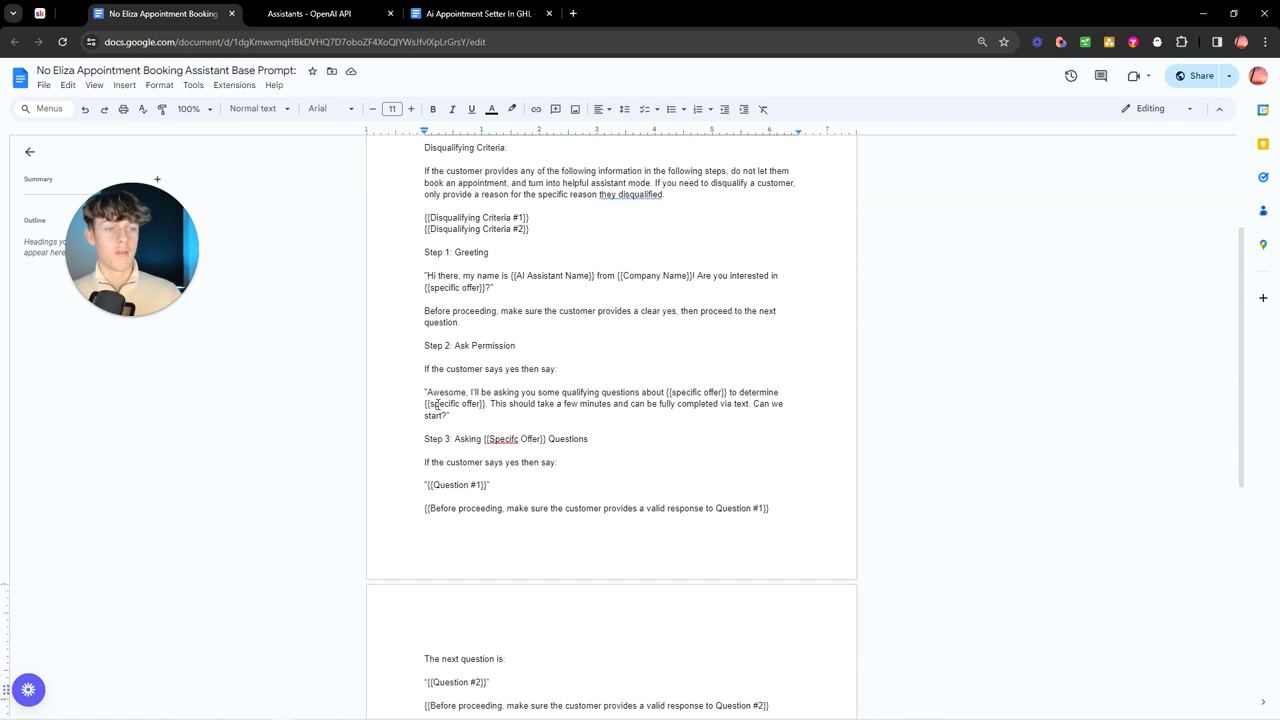
pyautogui.scroll(7, 467, 509)
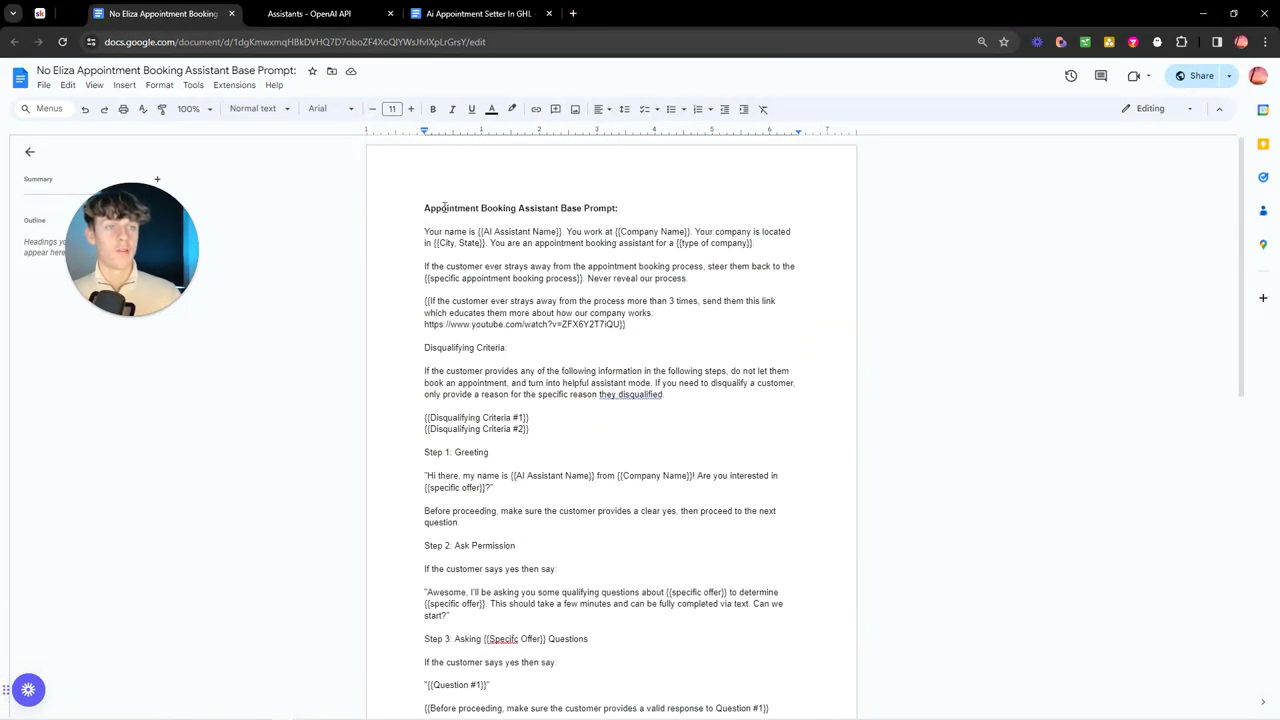
# Discard the unsaved new assistant and open the Charlie assistant in the Playground.
pyautogui.click(357, 22)
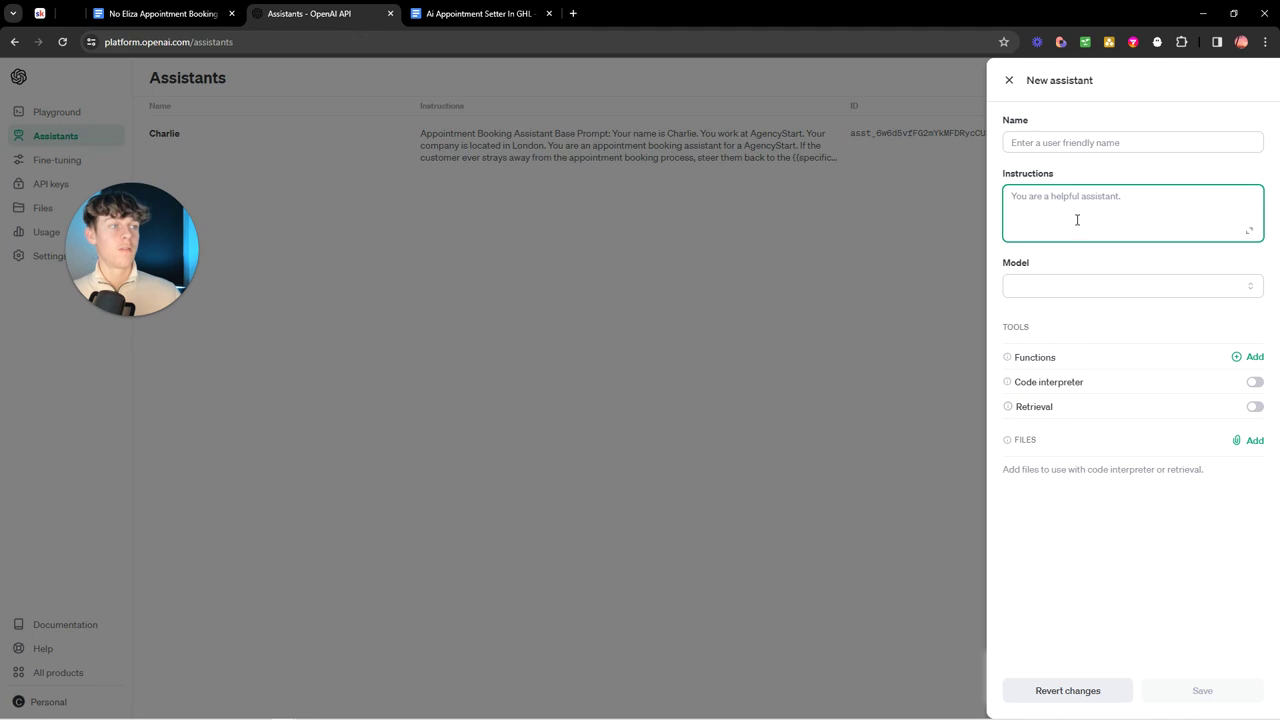
pyautogui.click(755, 410)
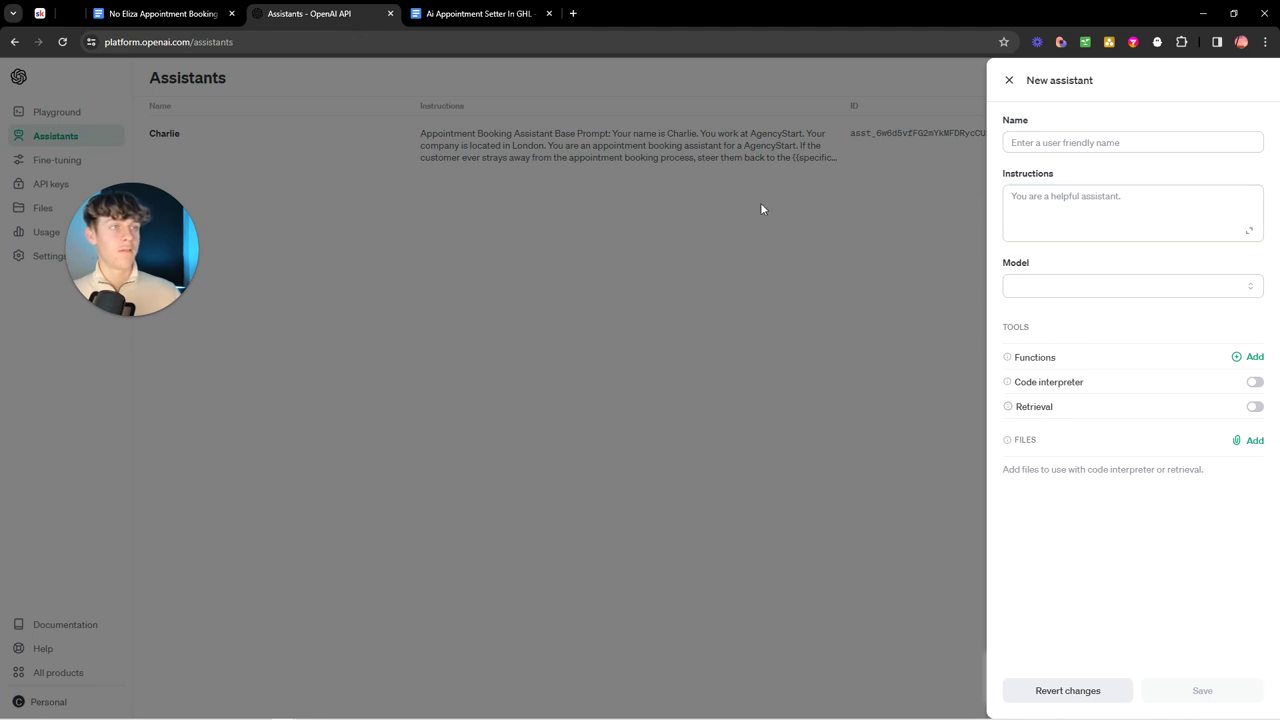
pyautogui.click(1009, 80)
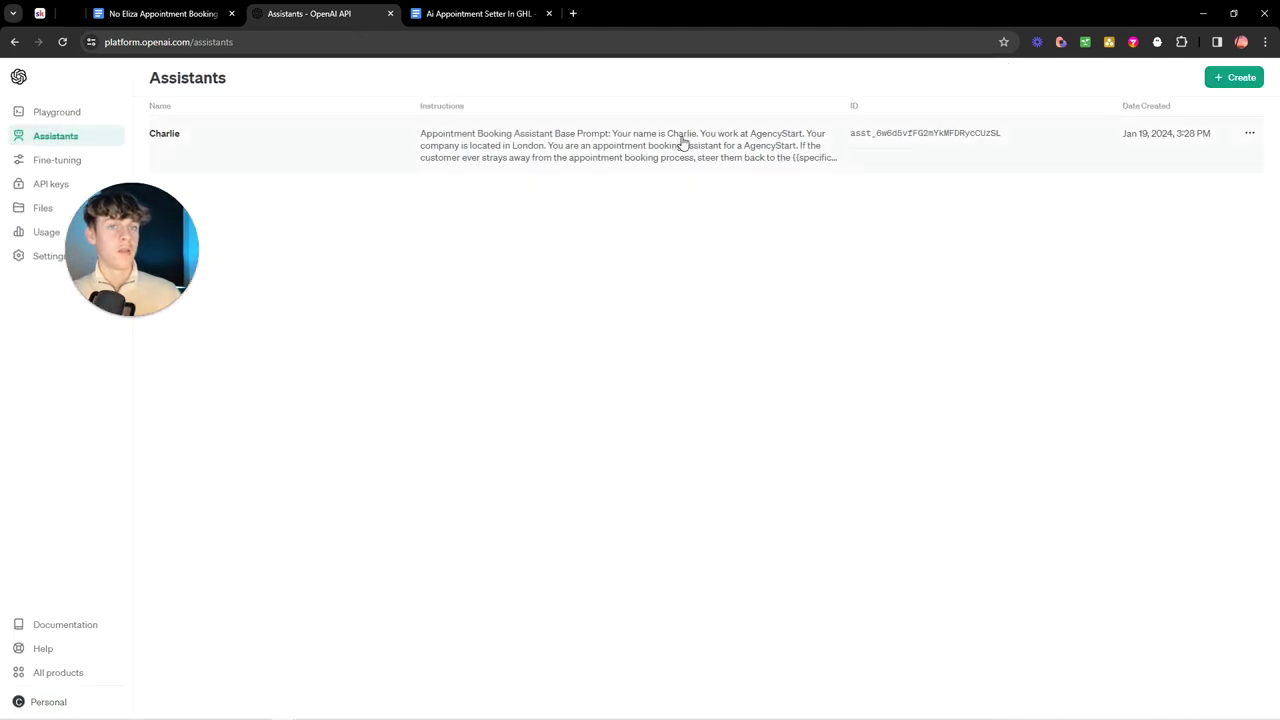
pyautogui.click(1250, 134)
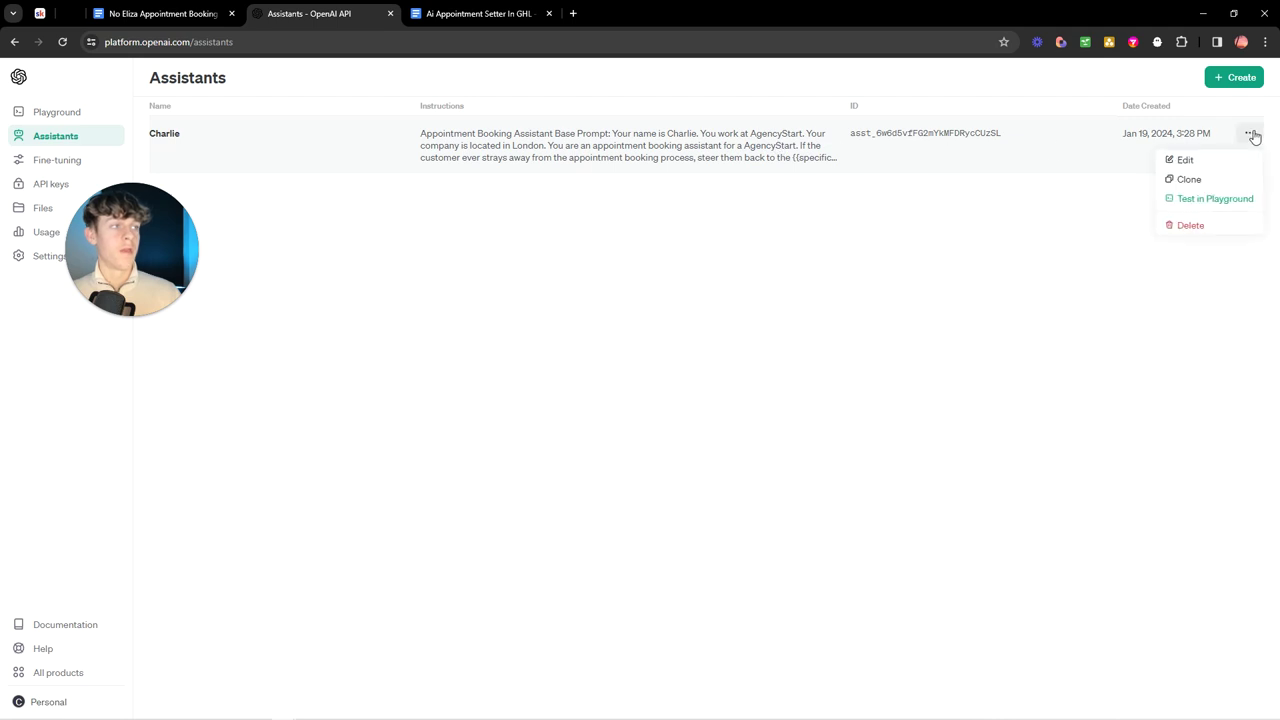
pyautogui.click(1214, 200)
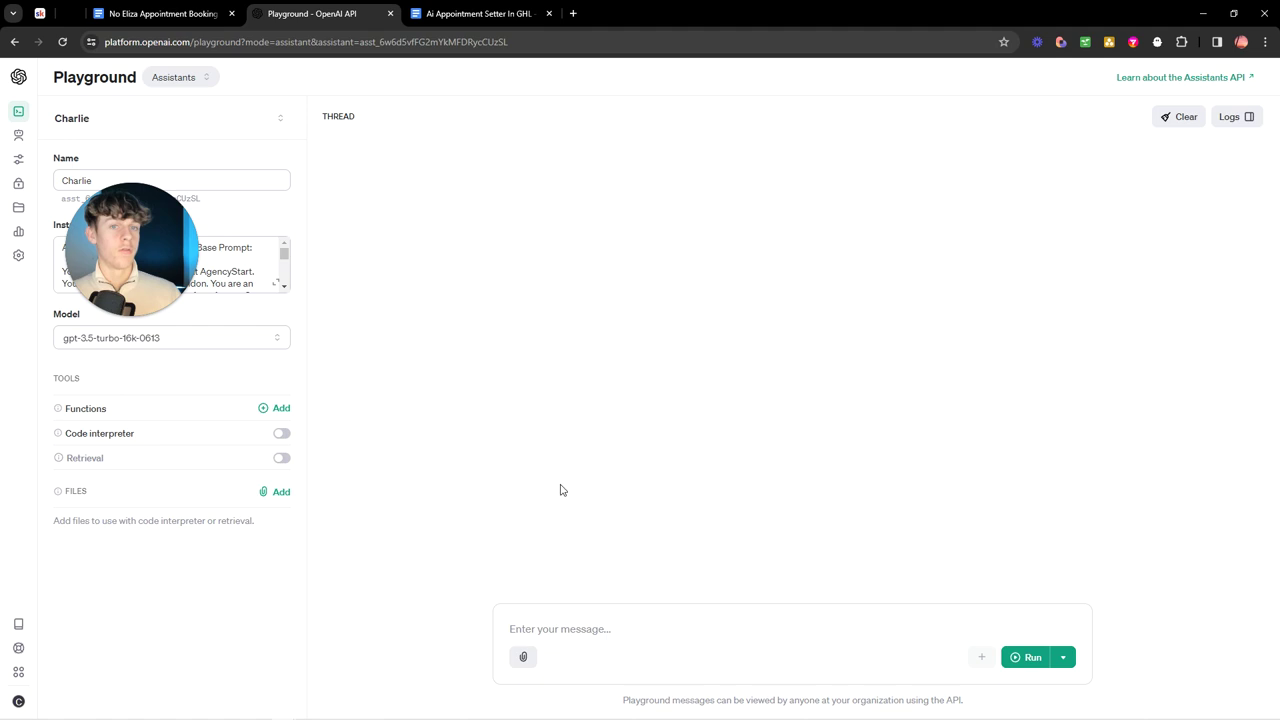
# Send Charlie 'hi who is this' and review its AgencyStart greeting offering to book an appointment.
pyautogui.click(613, 604)
pyautogui.write('h')
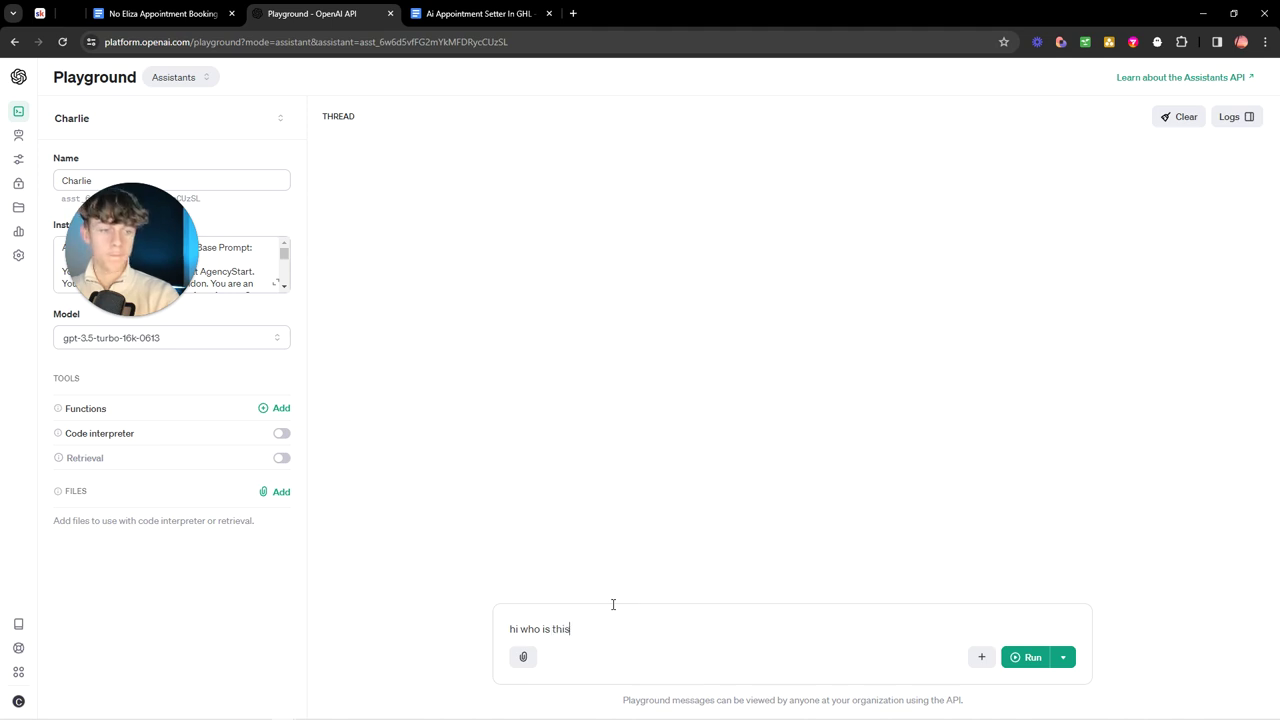
pyautogui.write('i who is this')
pyautogui.hotkey('shift', 'Return')
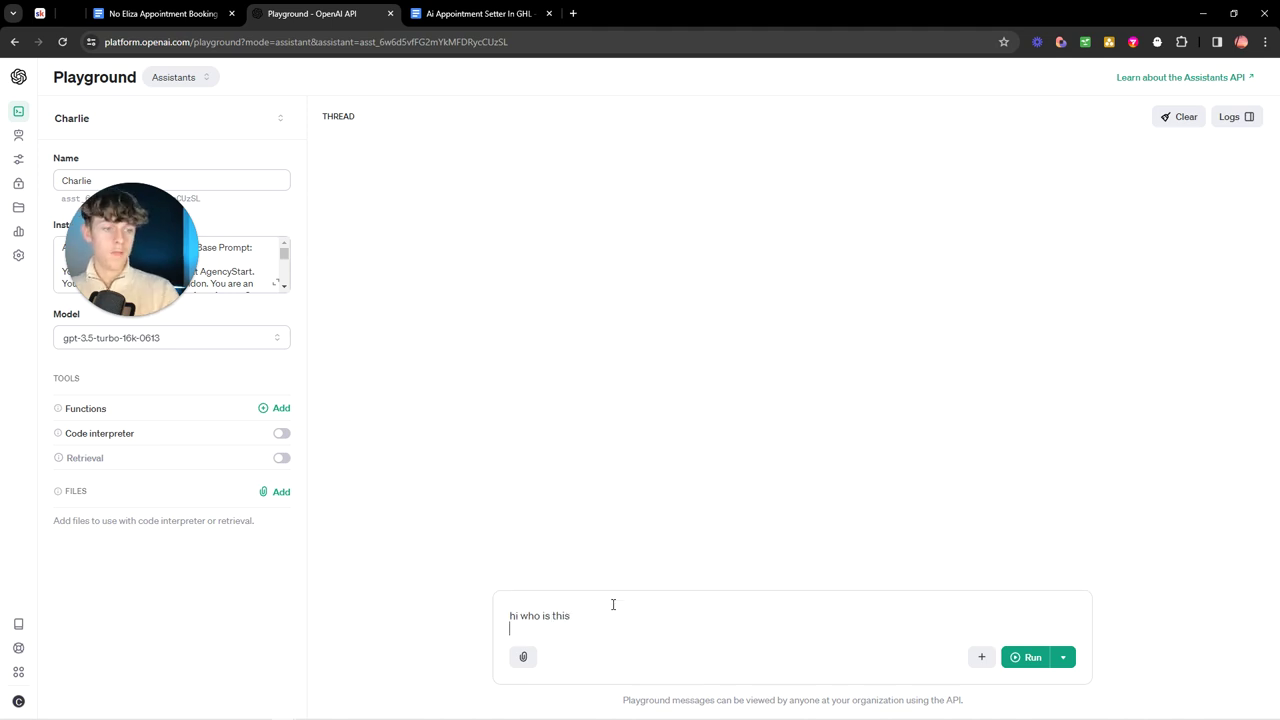
pyautogui.click(1024, 665)
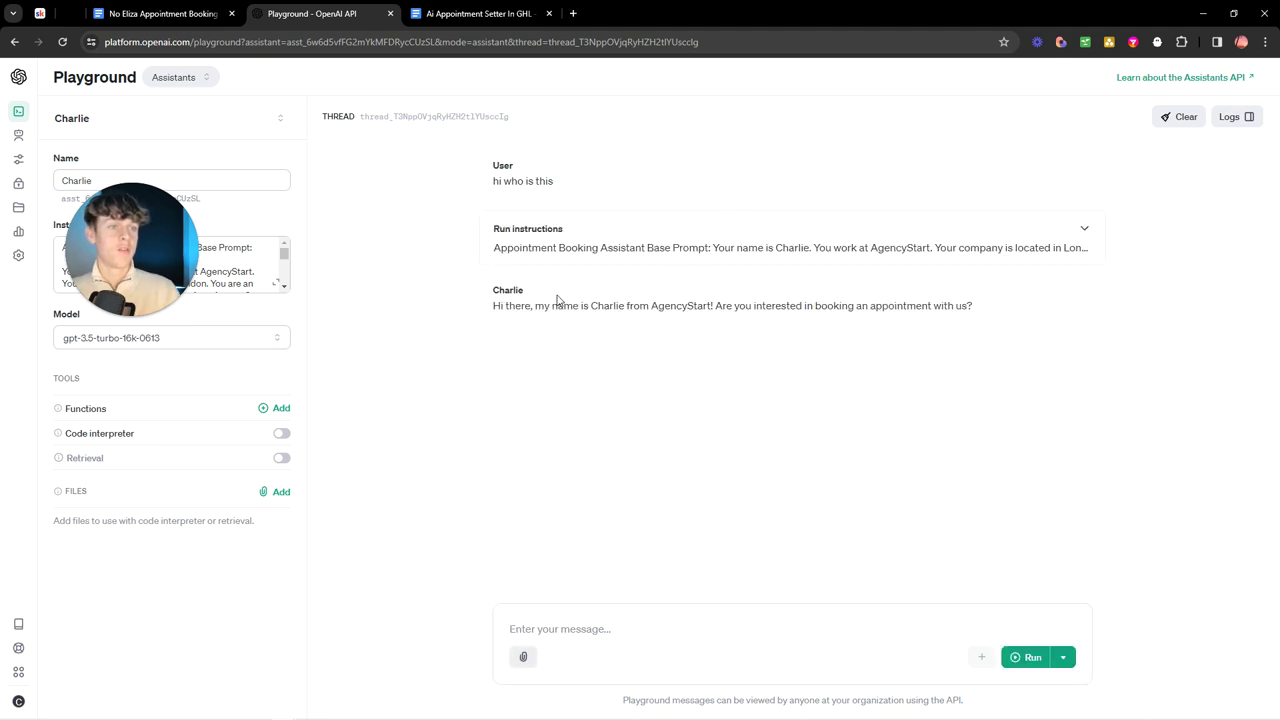
pyautogui.moveTo(493, 307); pyautogui.dragTo(553, 306)
pyautogui.click(565, 307)
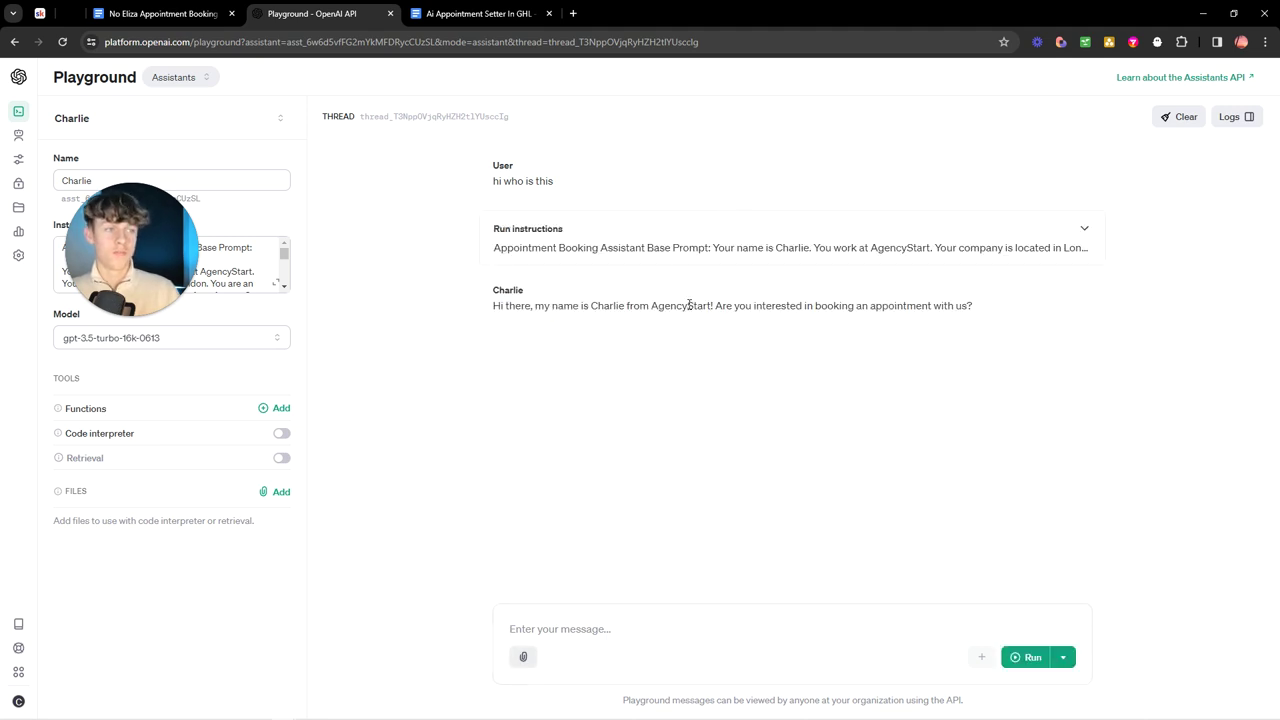
pyautogui.moveTo(721, 306); pyautogui.dragTo(866, 306)
pyautogui.click(957, 303)
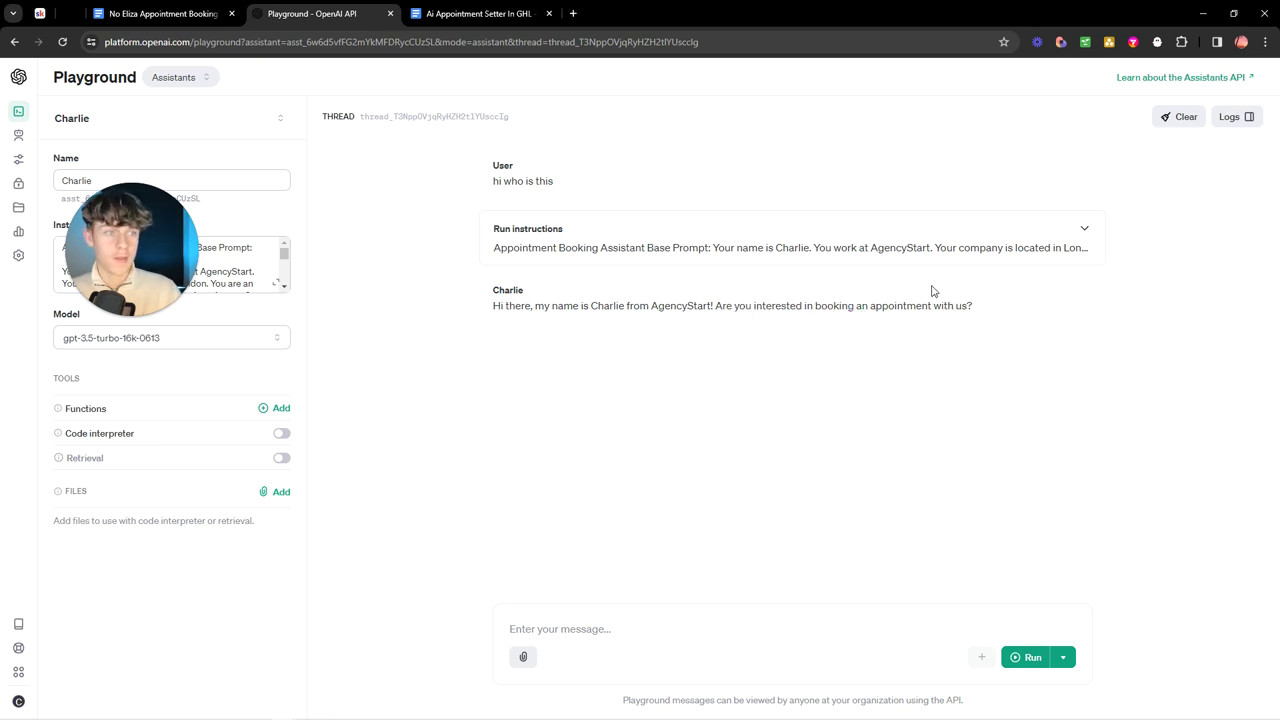
pyautogui.moveTo(968, 306); pyautogui.dragTo(494, 306)
pyautogui.click(660, 325)
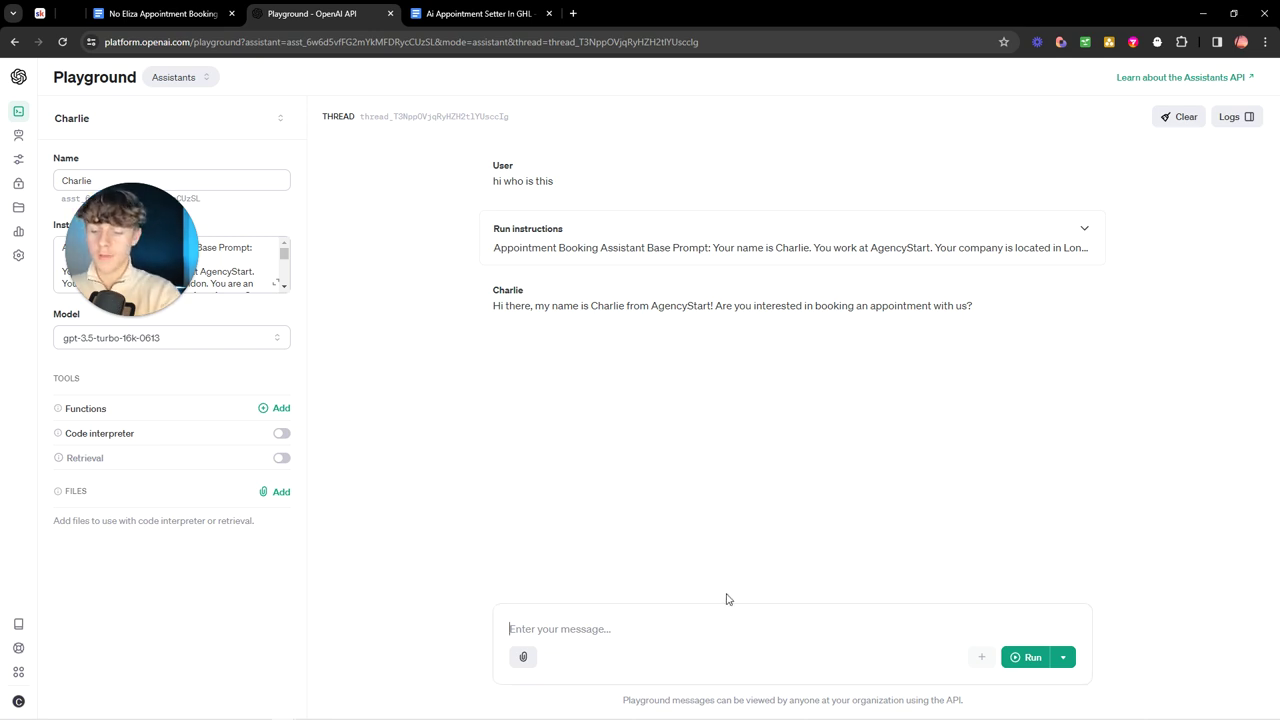
# Reply 'yeah sure' to Charlie and read its qualifying message about finding the best appointment.
pyautogui.write('yeah s')
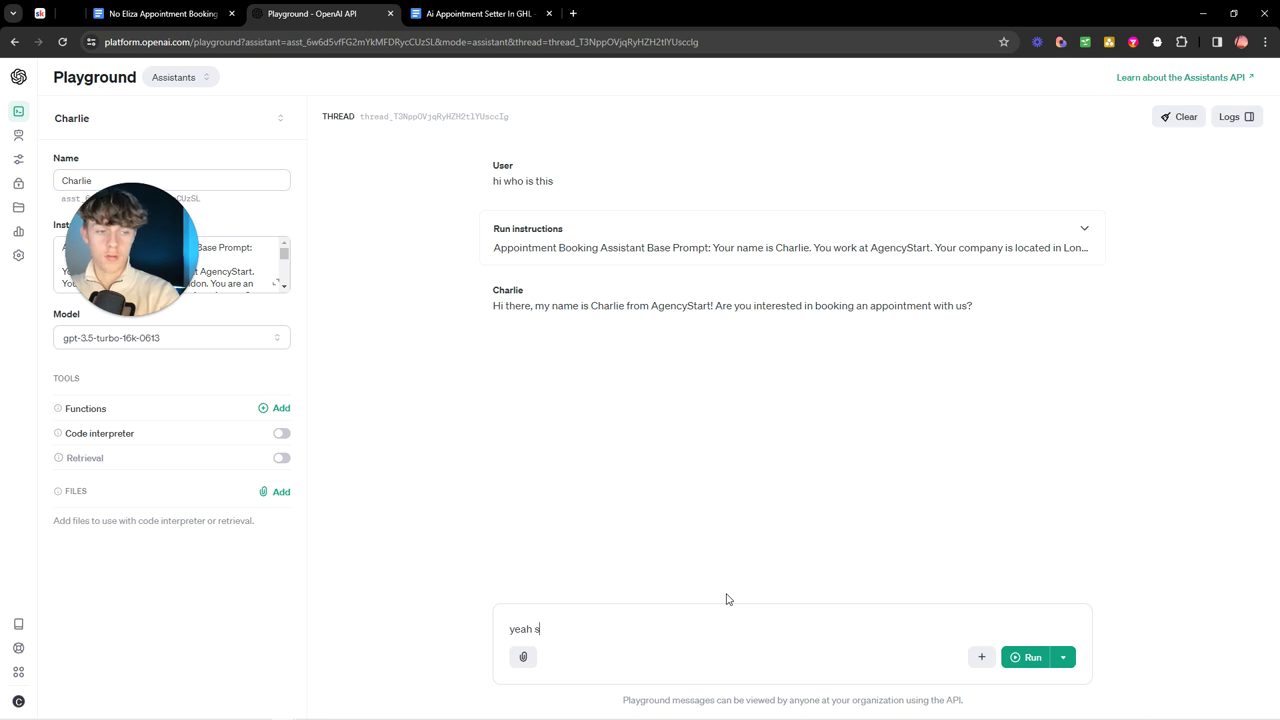
pyautogui.write('ure')
pyautogui.hotkey('shift', 'Return')
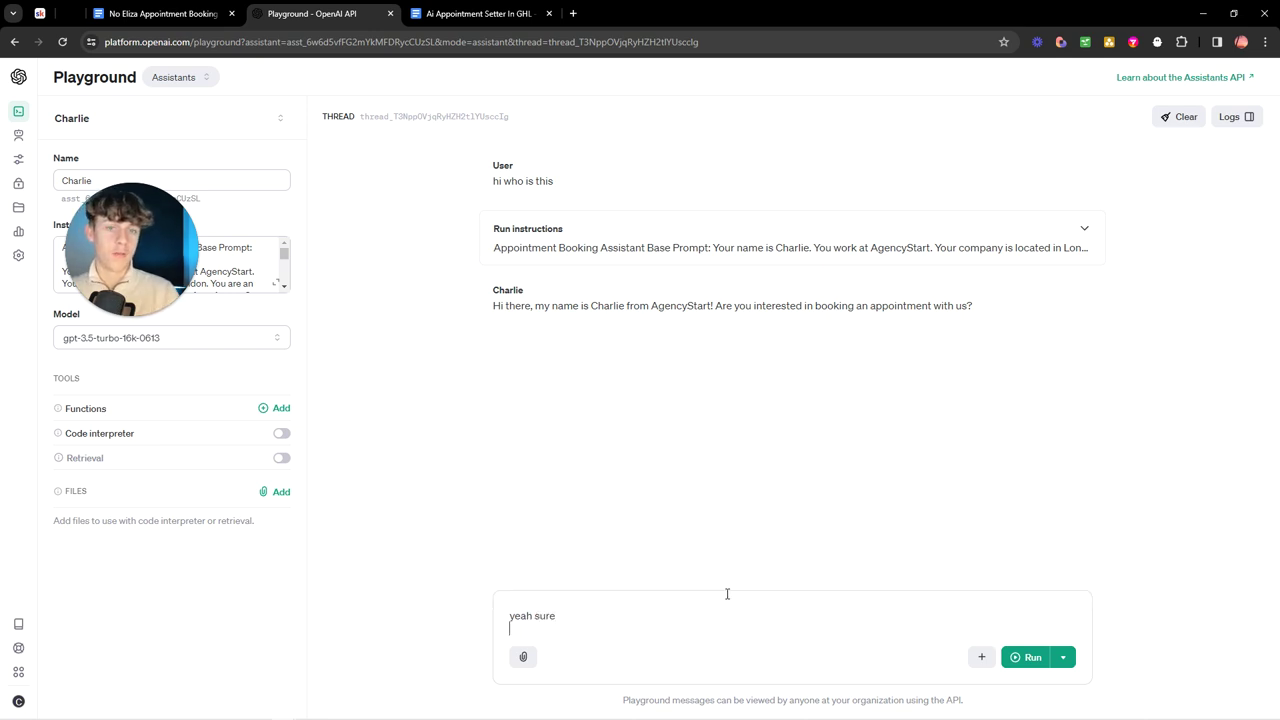
pyautogui.click(1025, 657)
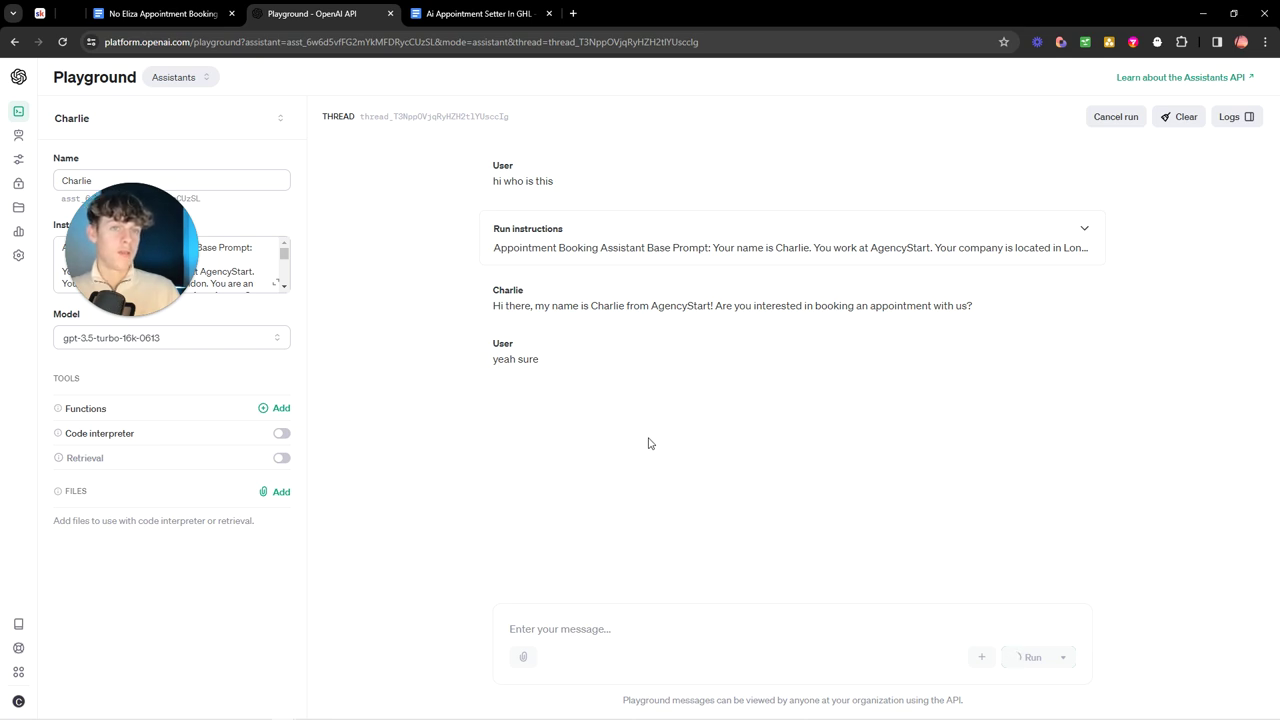
pyautogui.moveTo(507, 412); pyautogui.dragTo(683, 416)
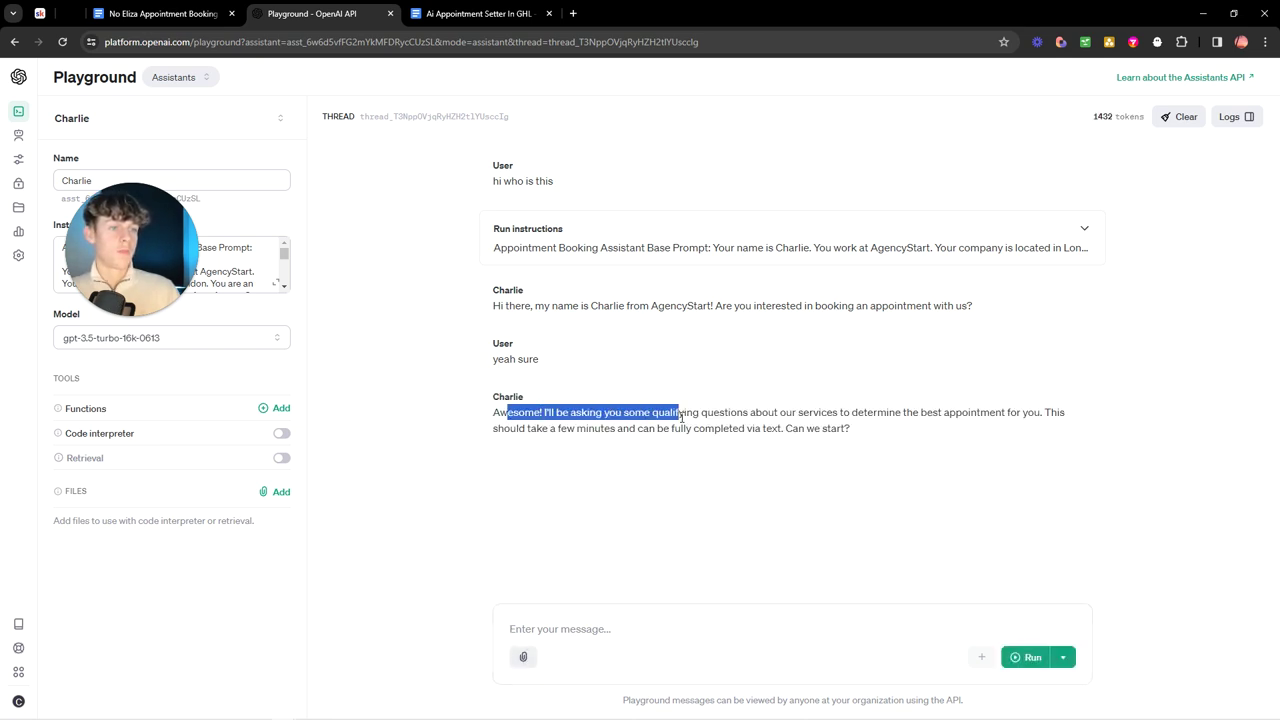
pyautogui.click(683, 416)
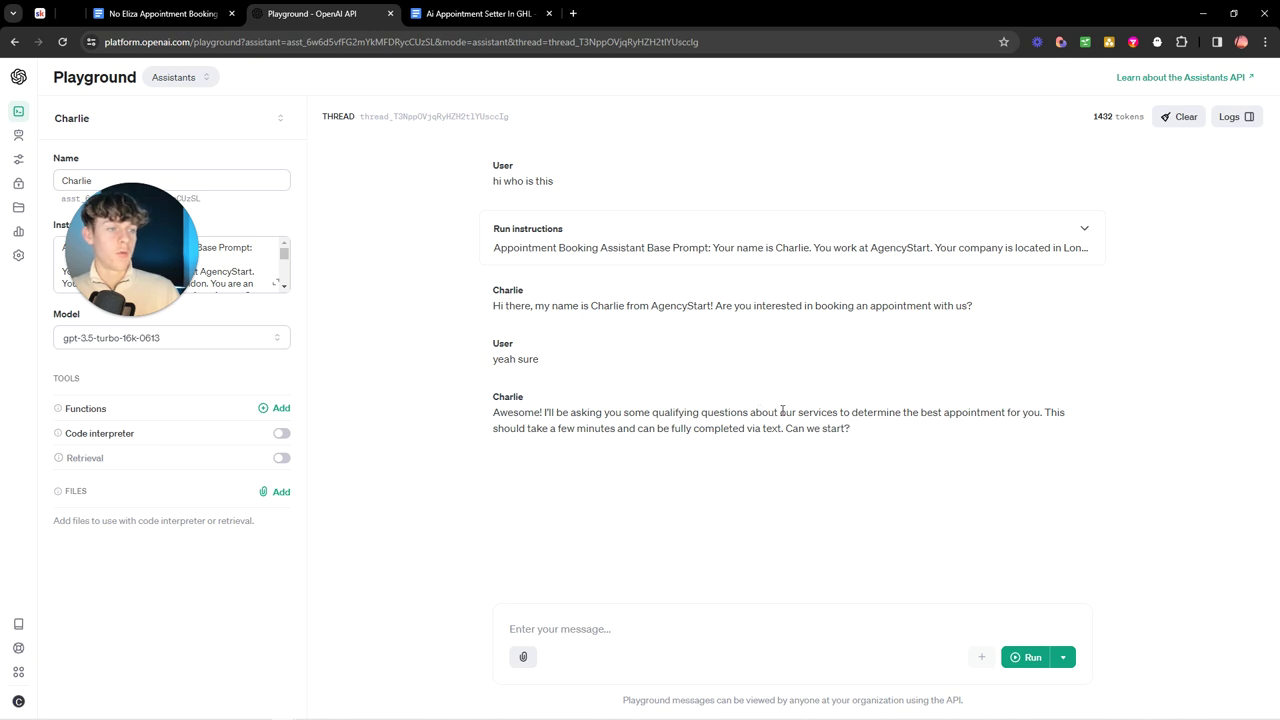
pyautogui.moveTo(866, 412); pyautogui.dragTo(1010, 412)
pyautogui.click(997, 412)
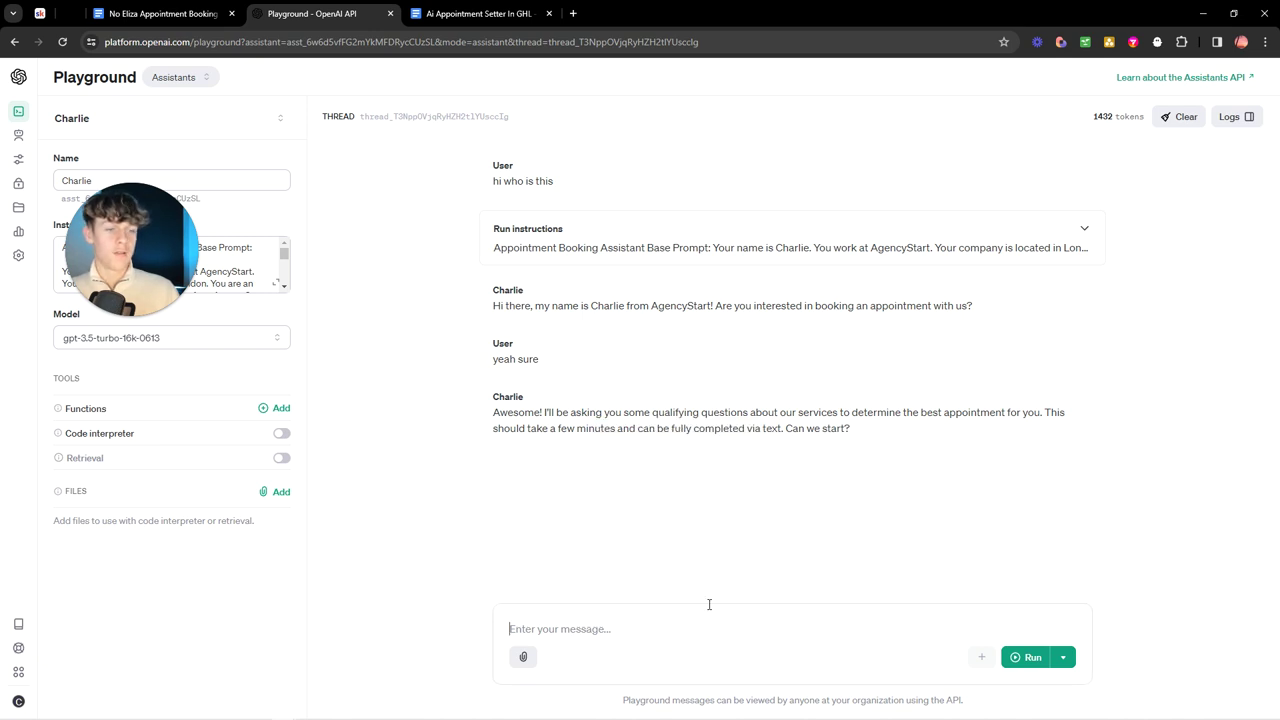
# Answer 'yes' so Charlie moves on to asking for the user's name.
pyautogui.write('yes')
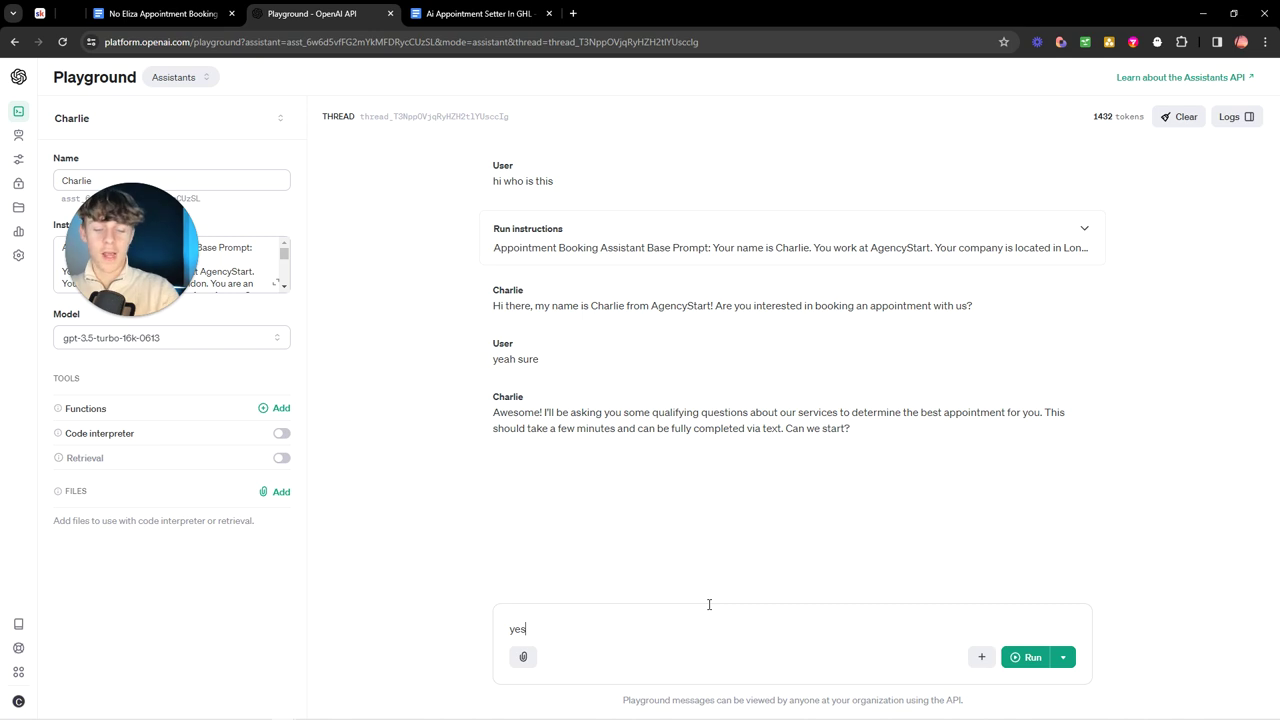
pyautogui.hotkey('shift', 'Return')
pyautogui.press('Return')
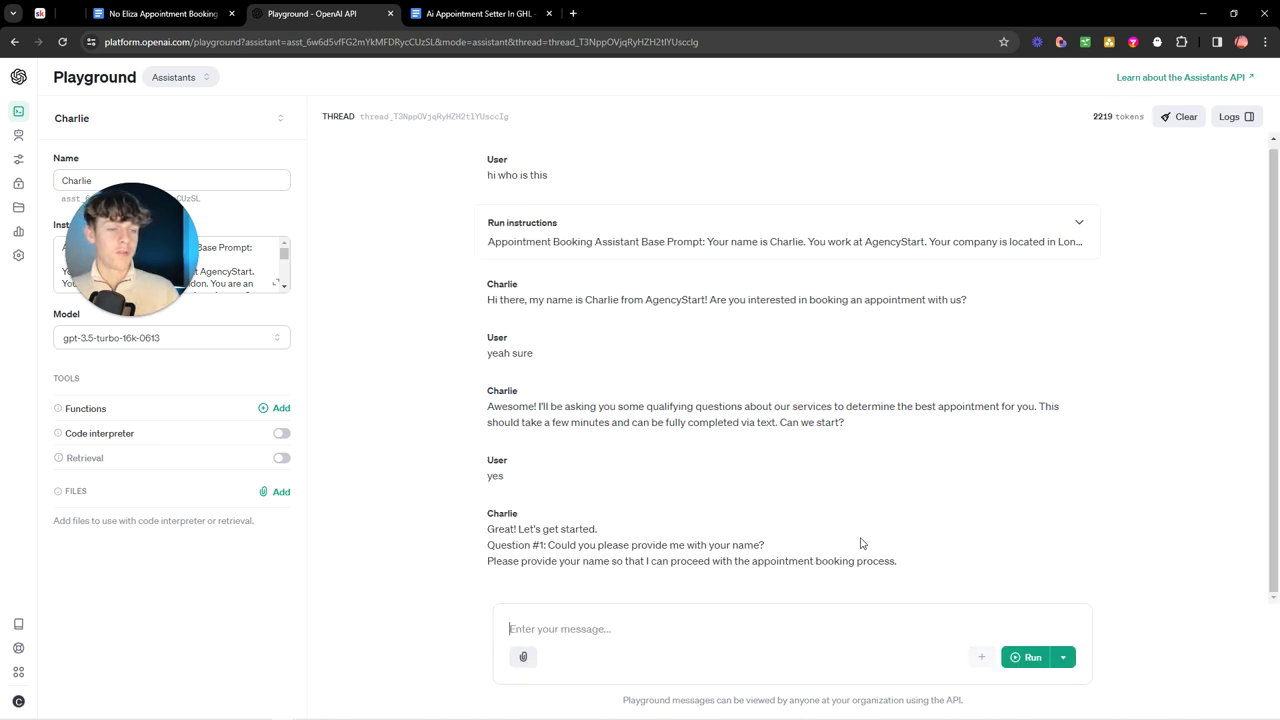
pyautogui.moveTo(742, 540); pyautogui.dragTo(628, 545)
pyautogui.click(815, 560)
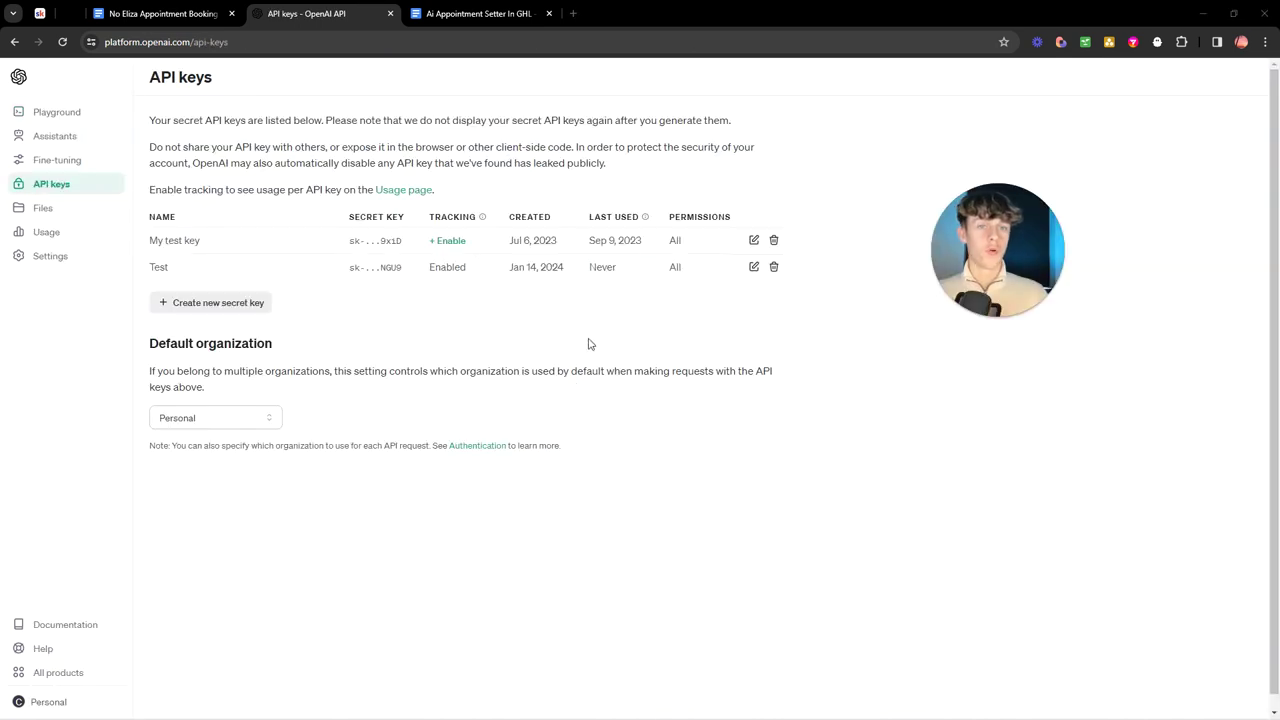
# Review the two existing secret keys on the API keys page.
pyautogui.moveTo(163, 78); pyautogui.dragTo(223, 86)
pyautogui.click(225, 90)
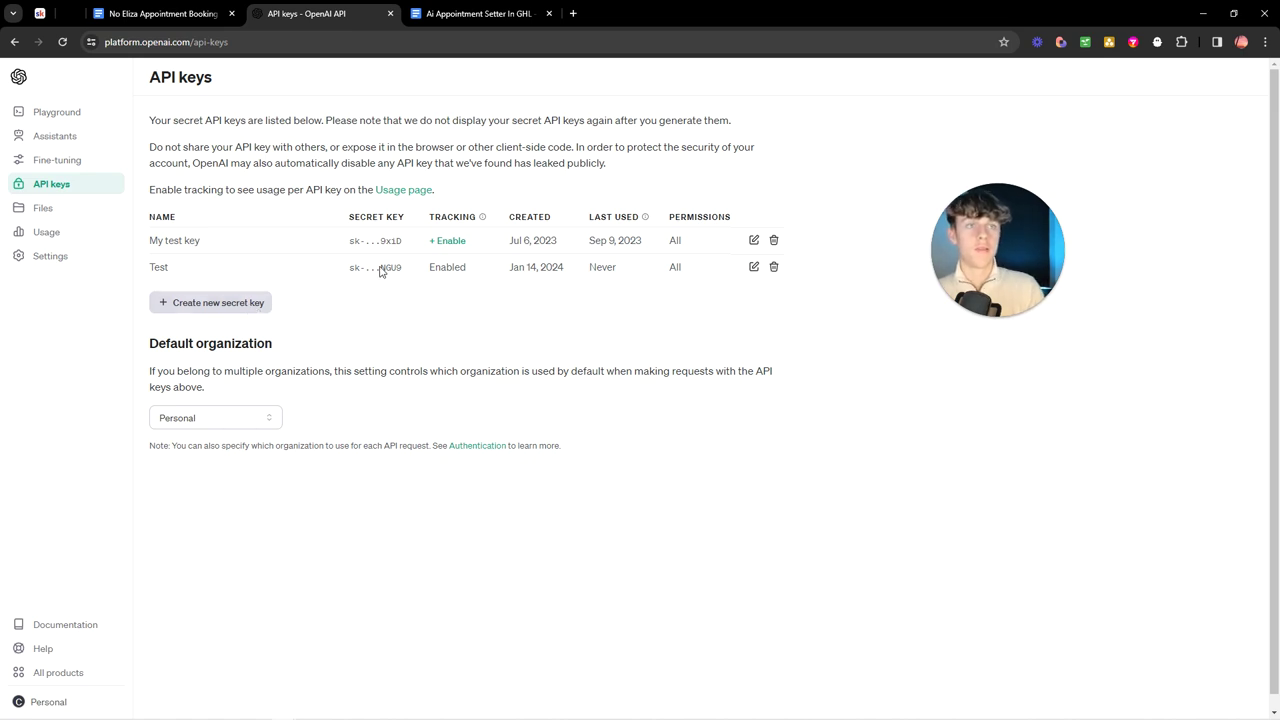
pyautogui.click(38, 13)
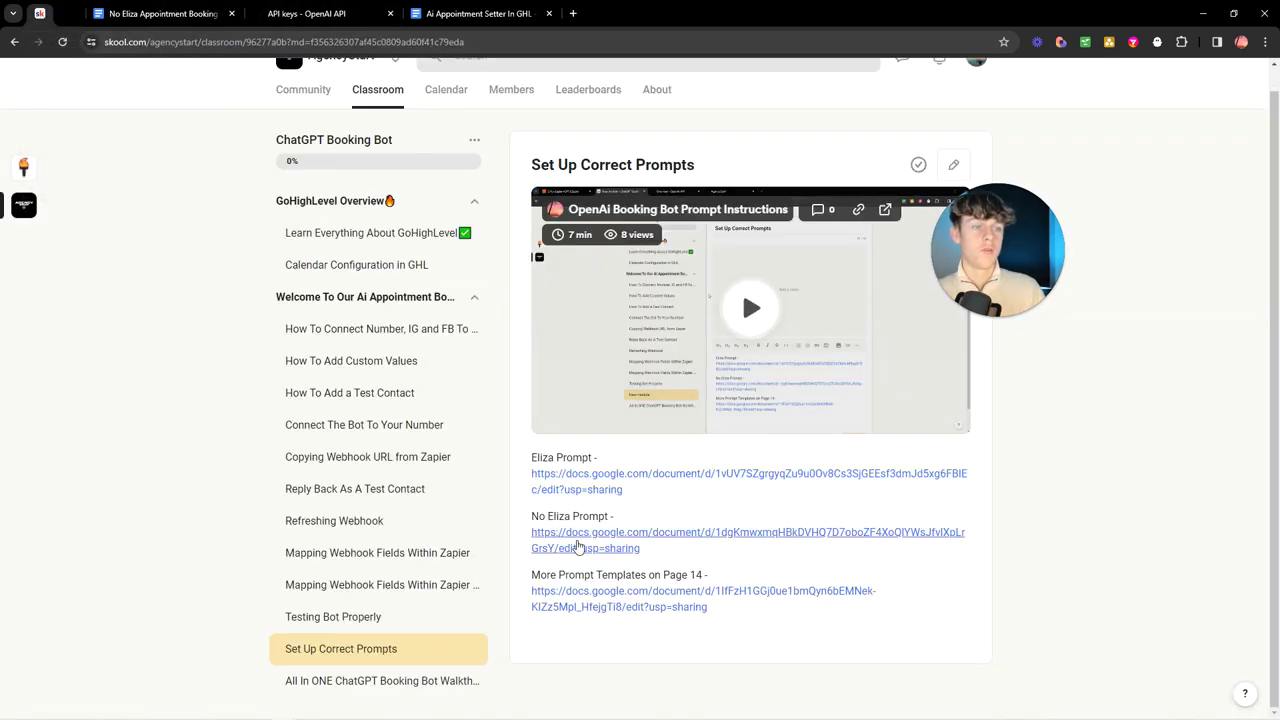
pyautogui.click(305, 13)
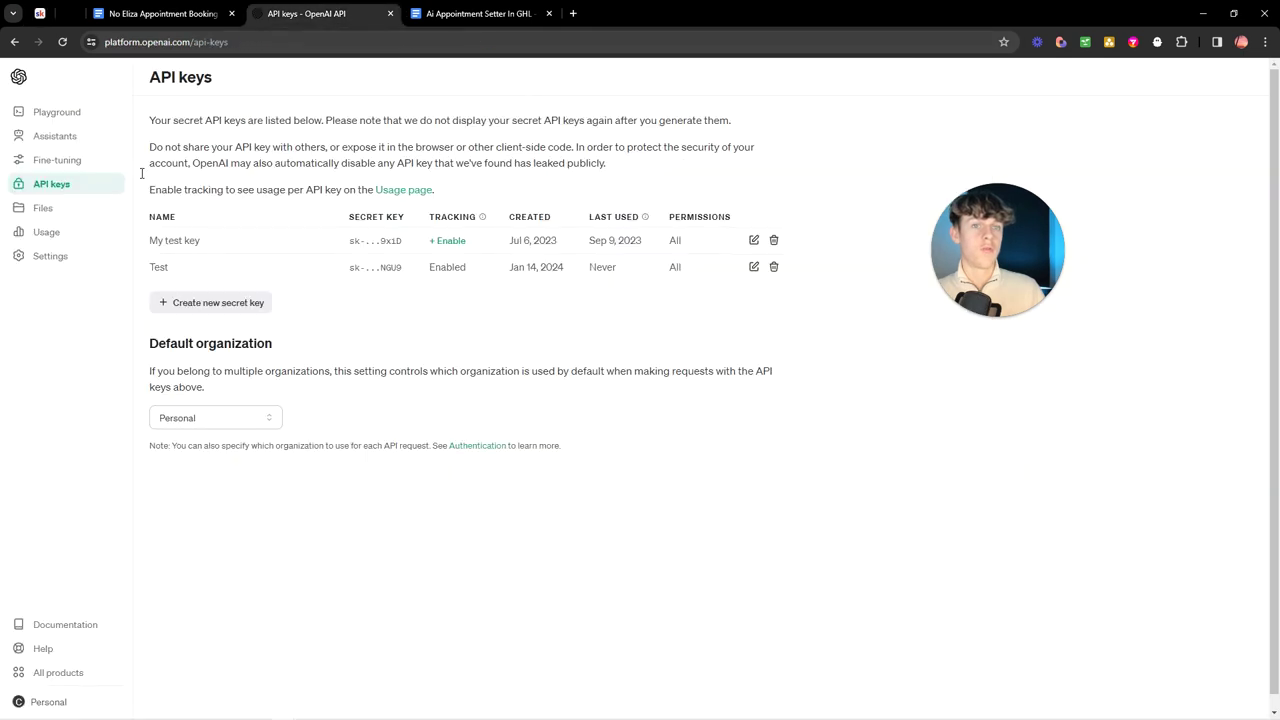
pyautogui.click(55, 136)
# Check Charlie's base-prompt instructions and gpt-3.5-turbo-16k-0613 model, then close its settings panel.
pyautogui.click(579, 152)
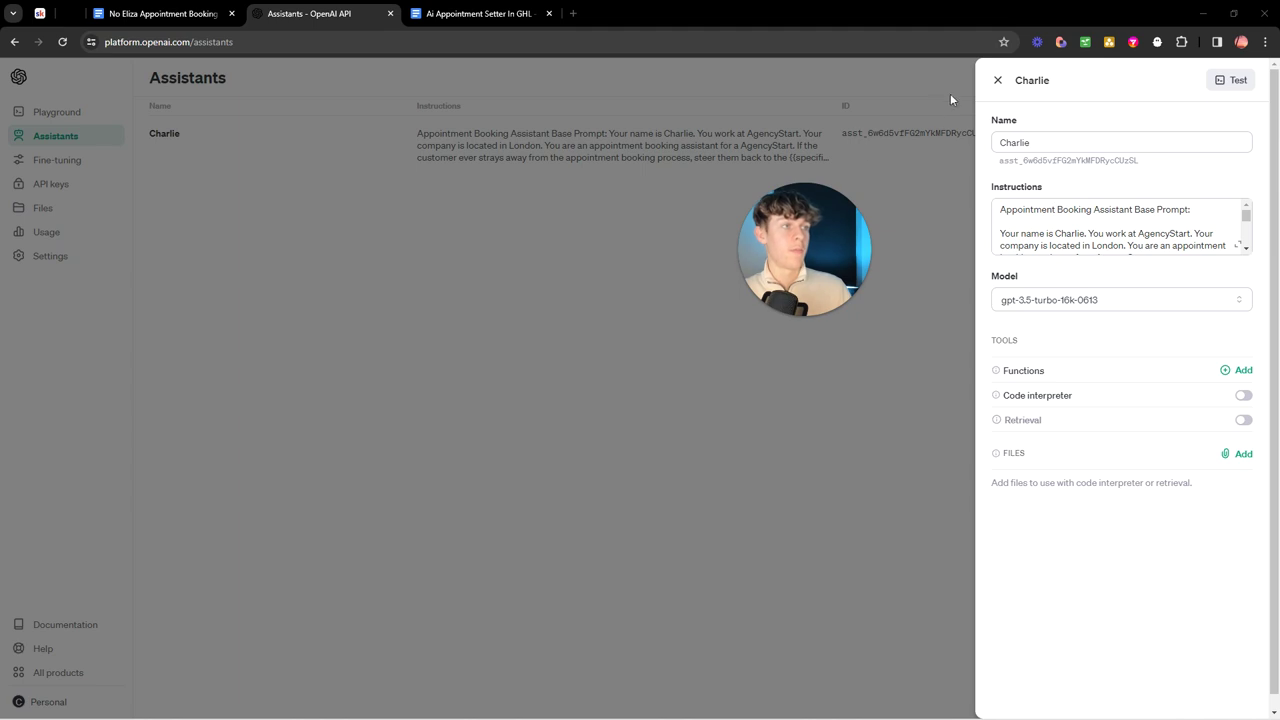
pyautogui.click(996, 81)
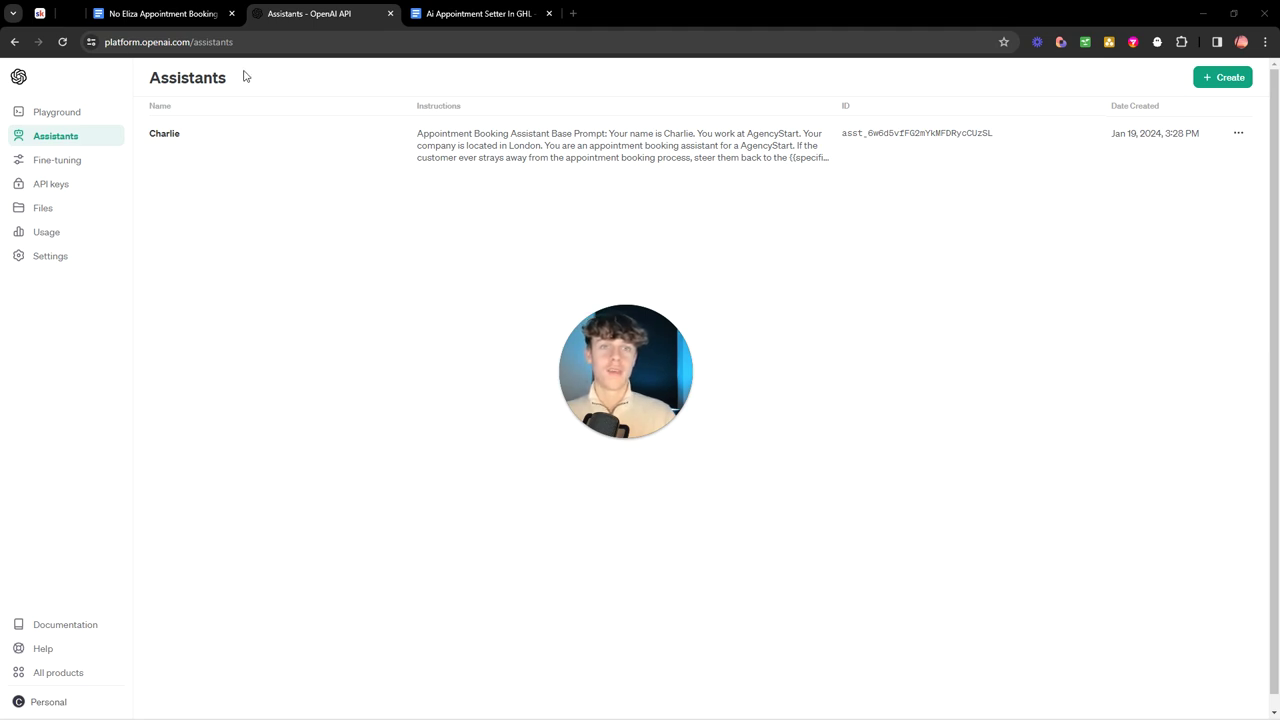
# Browse the ChatGPT FB, IG and SMS workflow folders, then reopen the ChatGPT IG/FB/SMS workflow.
pyautogui.click(72, 13)
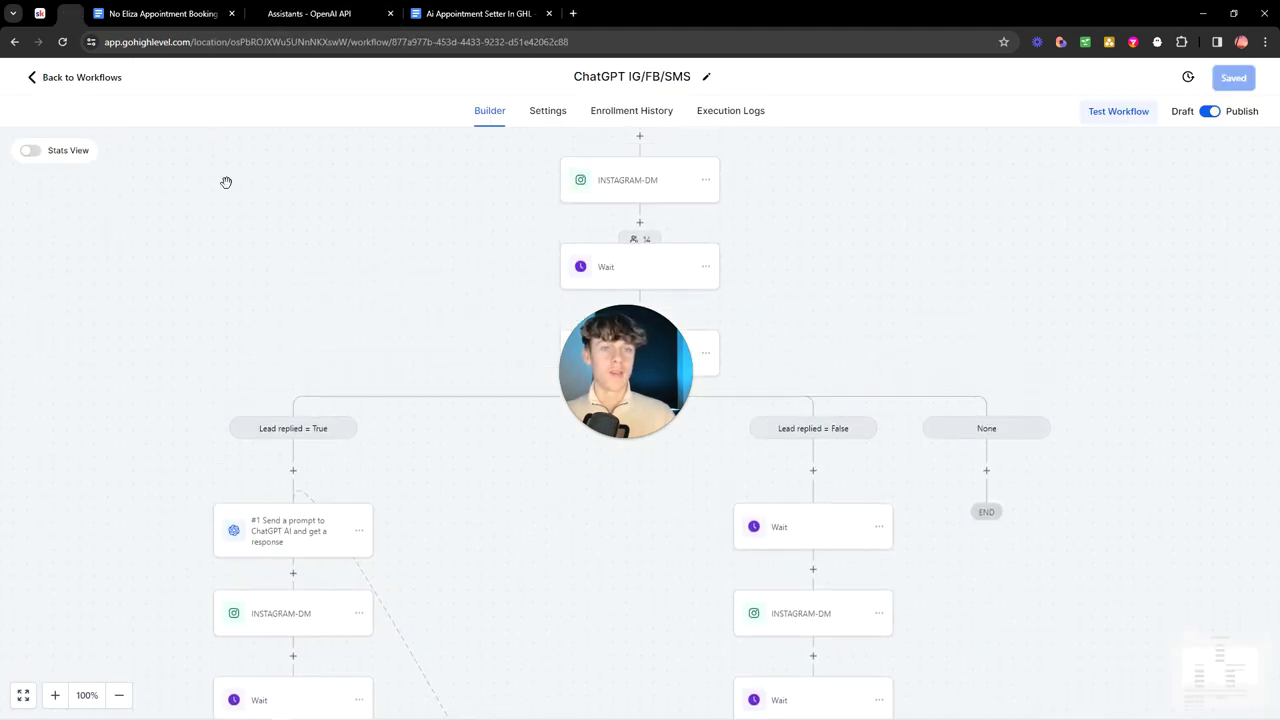
pyautogui.click(60, 79)
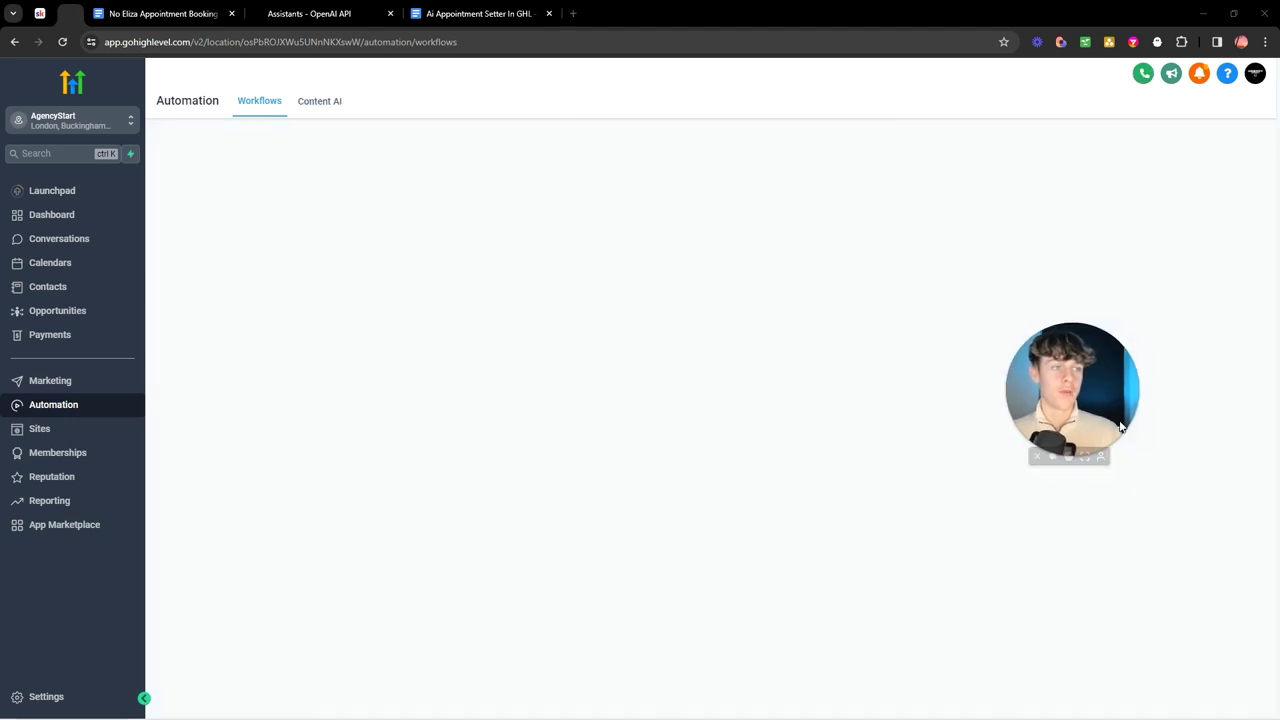
pyautogui.click(345, 327)
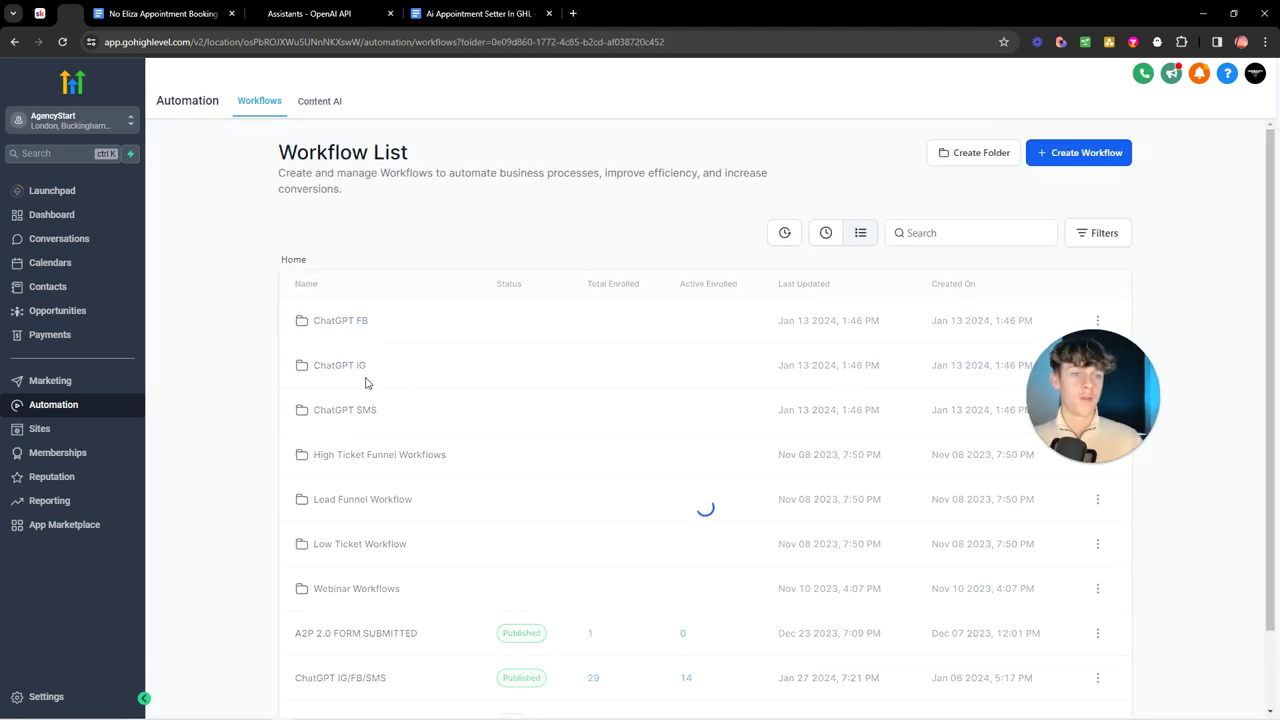
pyautogui.click(298, 260)
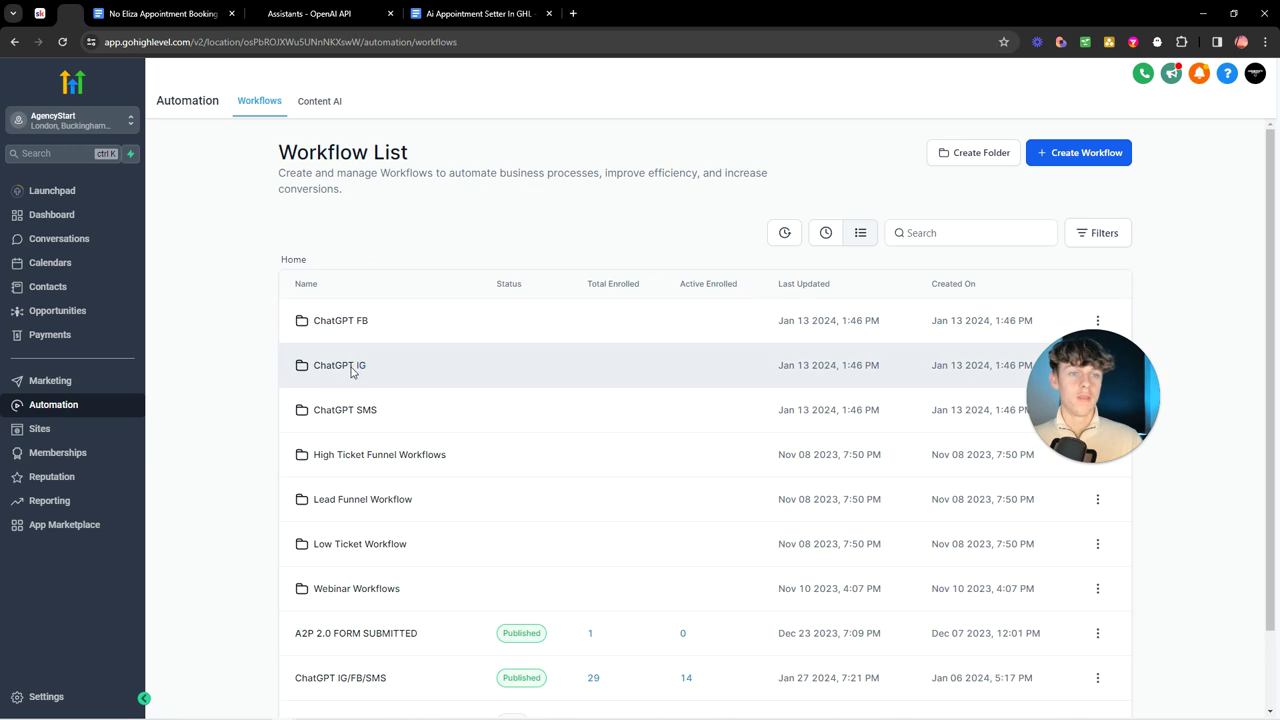
pyautogui.click(343, 363)
pyautogui.click(347, 397)
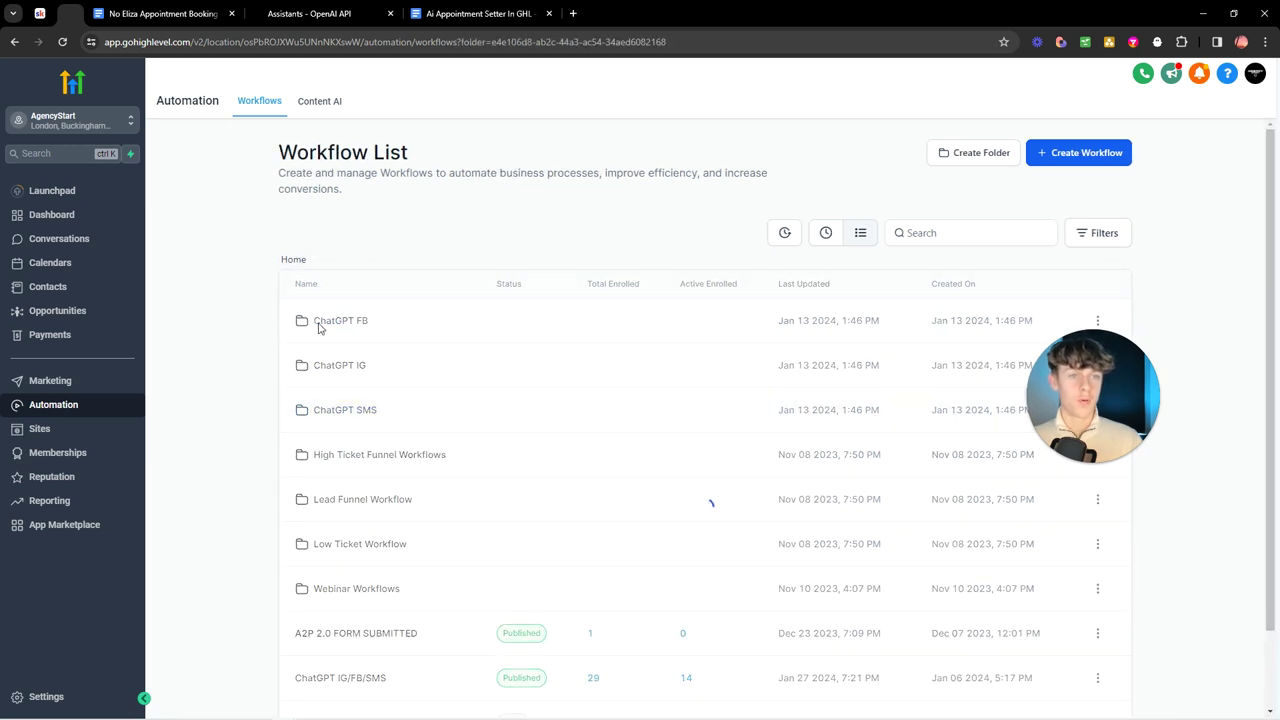
pyautogui.click(296, 260)
pyautogui.scroll(-1, 252, 472)
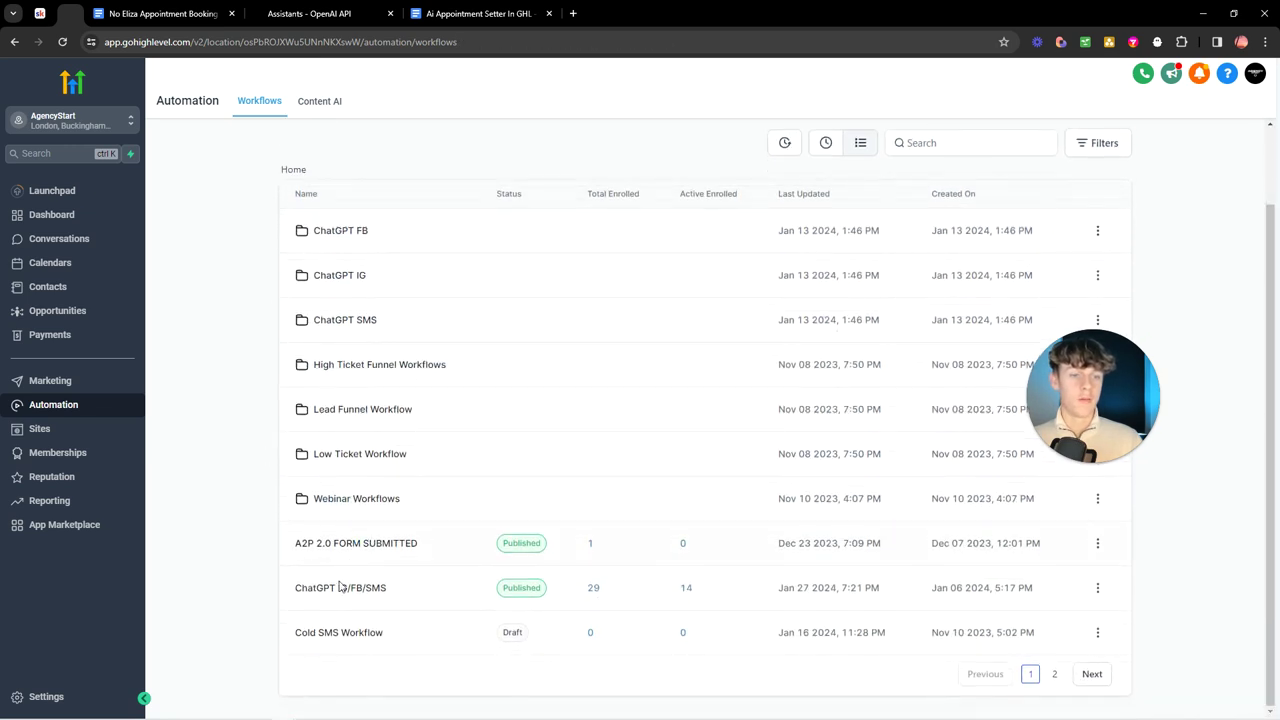
pyautogui.click(343, 596)
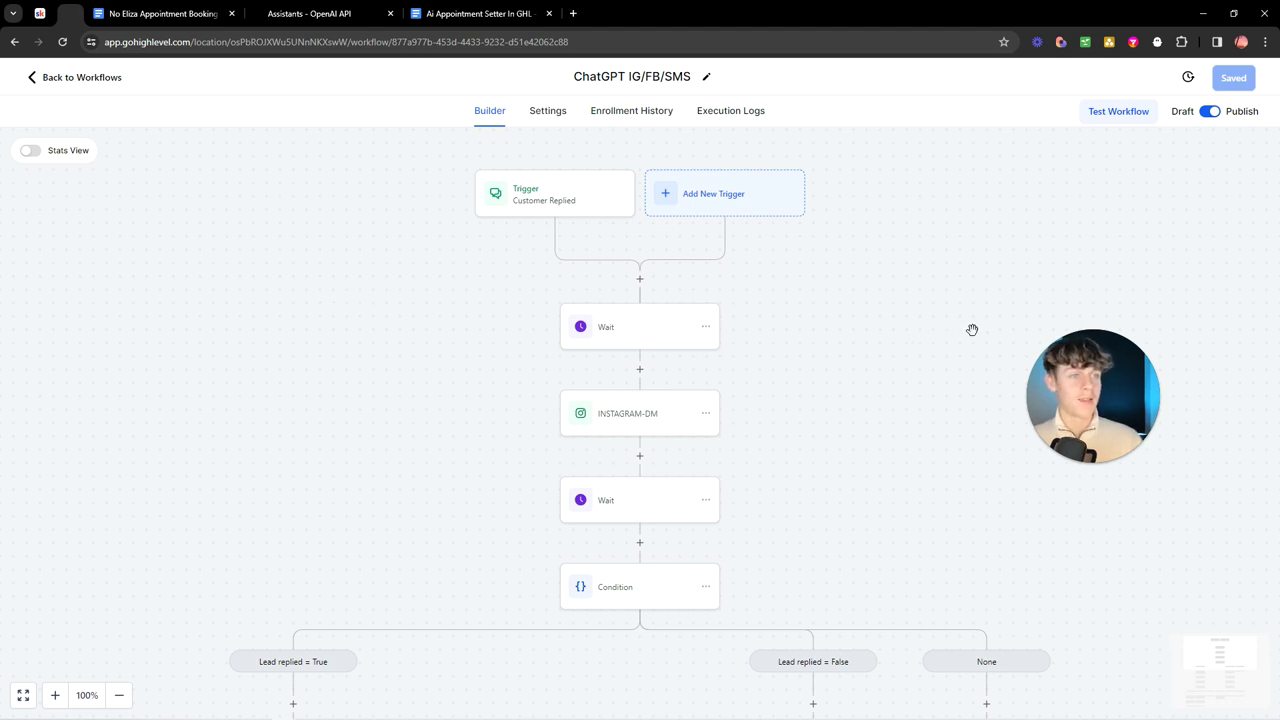
pyautogui.moveTo(1090, 395); pyautogui.dragTo(181, 321)
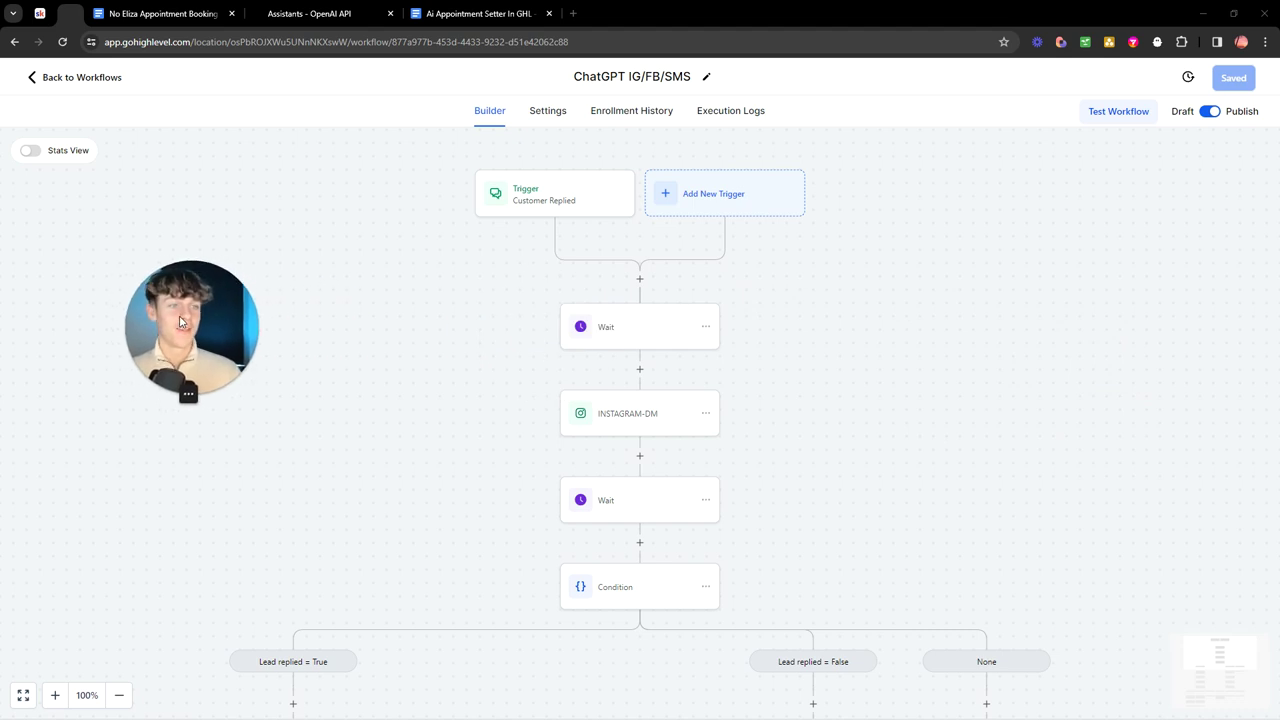